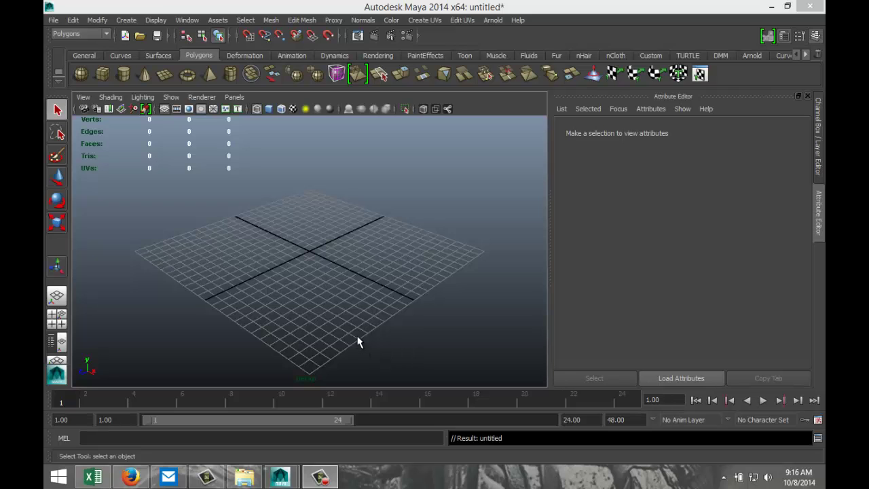
Step: Draw a flat polygon cube on the grid and display it shaded
mouse_move(334, 330)
left_mouse_down("alt")
mouse_move(351, 328)
mouse_move(346, 317)
mouse_move(337, 326)
left_mouse_up("alt")
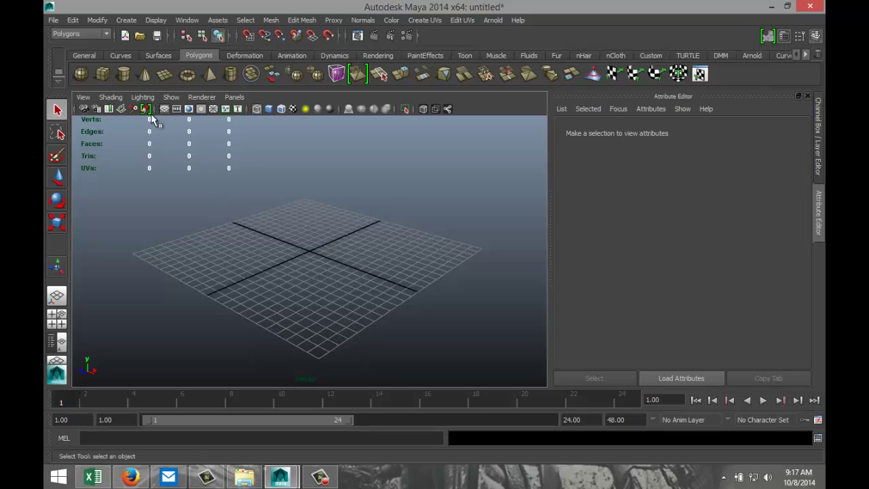
left_click(102, 78)
left_click_drag(234, 248, 452, 253)
key("5")
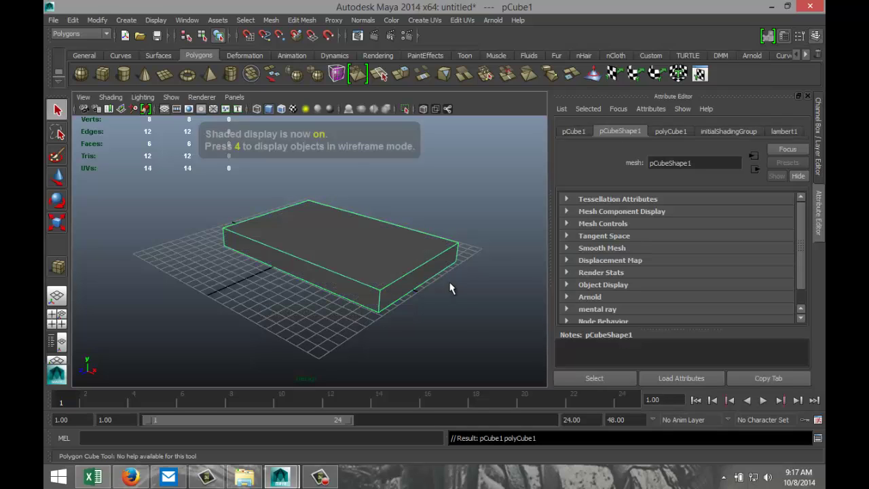
Step: Set pCube1's Translate X, Y and Z to 0 in the Attribute Editor
left_click(573, 132)
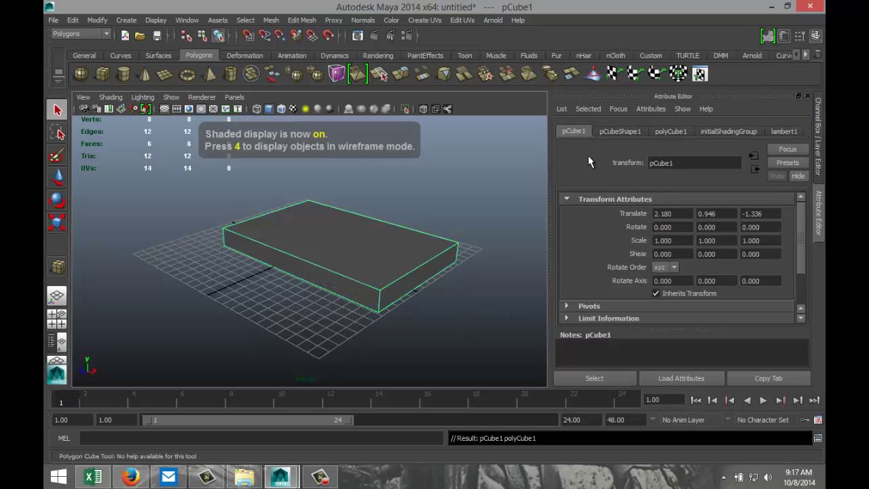
double_click(676, 214)
type("0")
key("Tab")
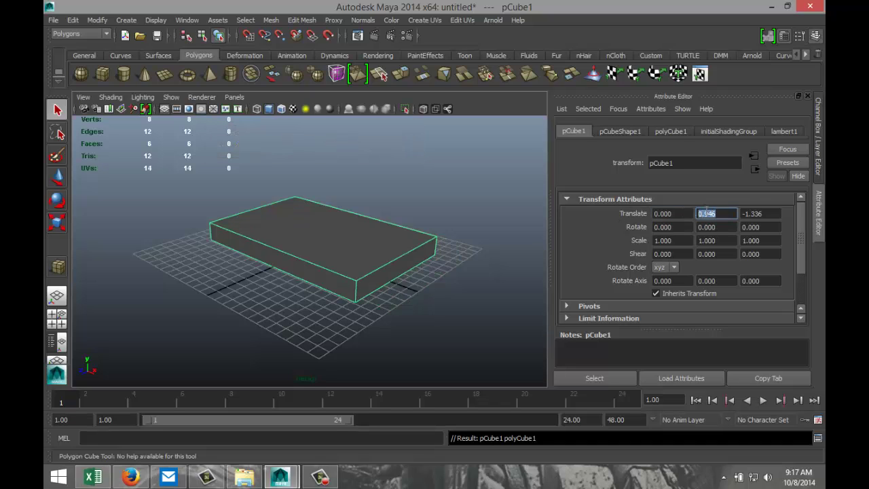
type("0")
double_click(759, 213)
type("0")
left_click(725, 214)
left_click(322, 254)
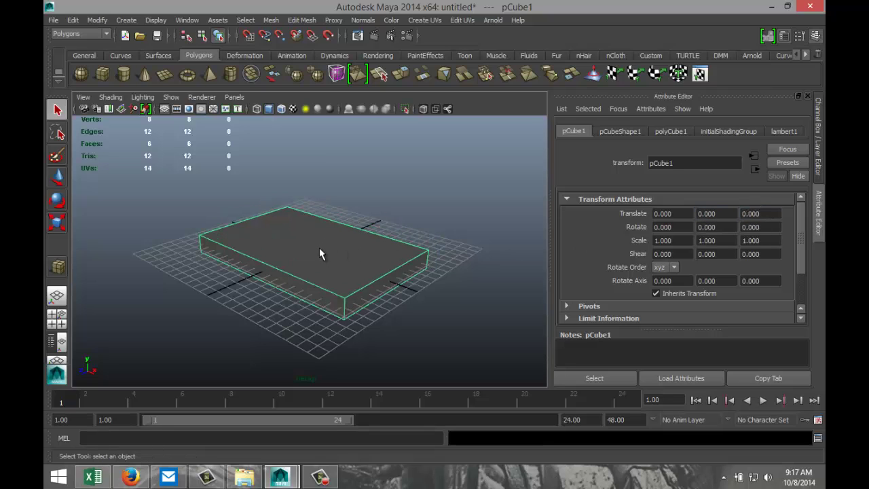
Step: Extrude the box's top face and scale it inward into an inset
right_click_drag(322, 254, 324, 251)
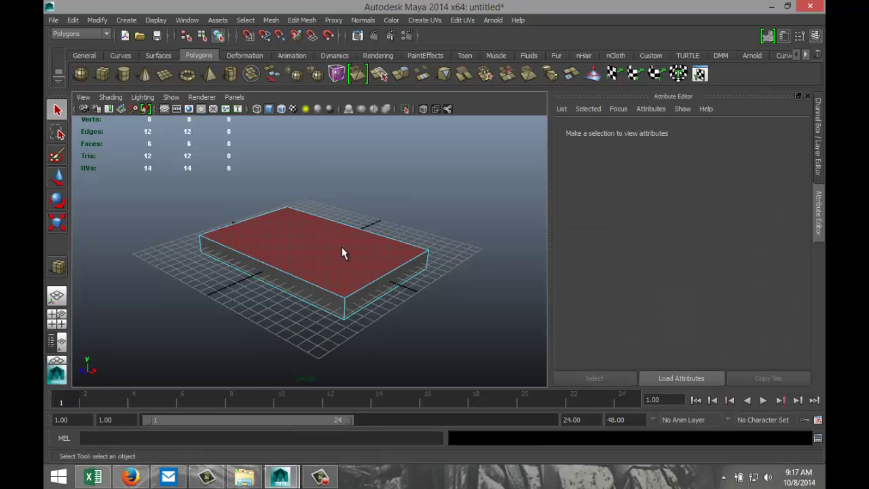
left_click(341, 246)
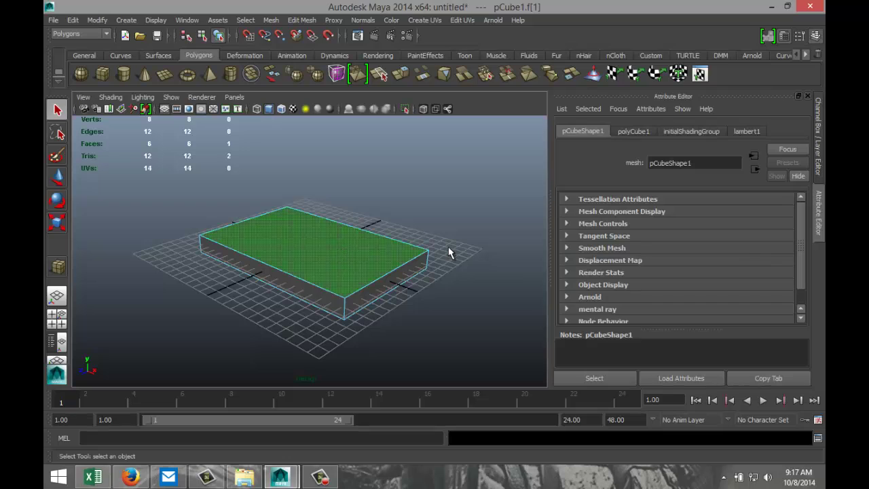
left_click(301, 22)
left_click(317, 63)
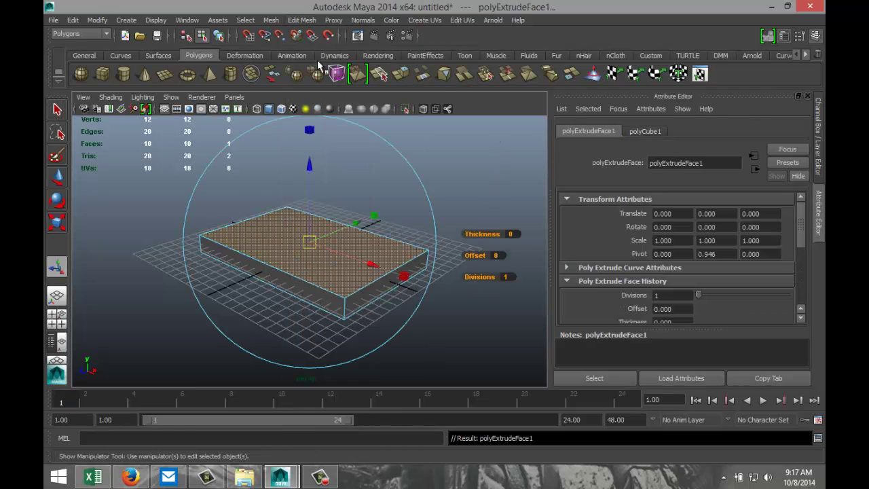
left_click(364, 270)
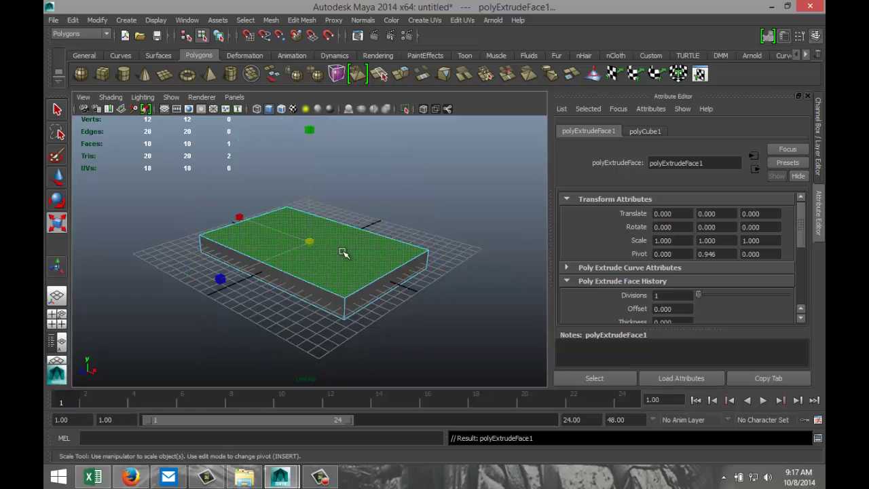
left_click_drag(310, 247, 306, 247)
Step: Widen the inset face slightly sideways in the top view
left_click(61, 322)
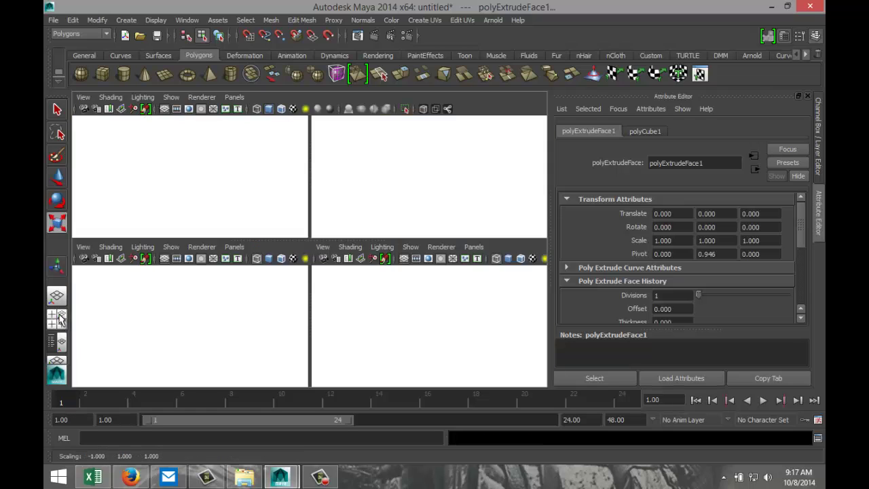
key("space")
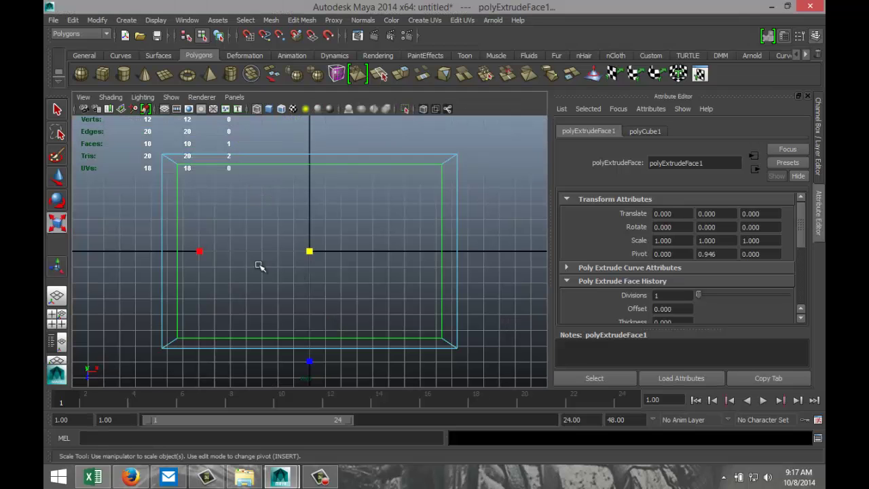
left_click(199, 253)
left_click_drag(199, 252, 196, 253)
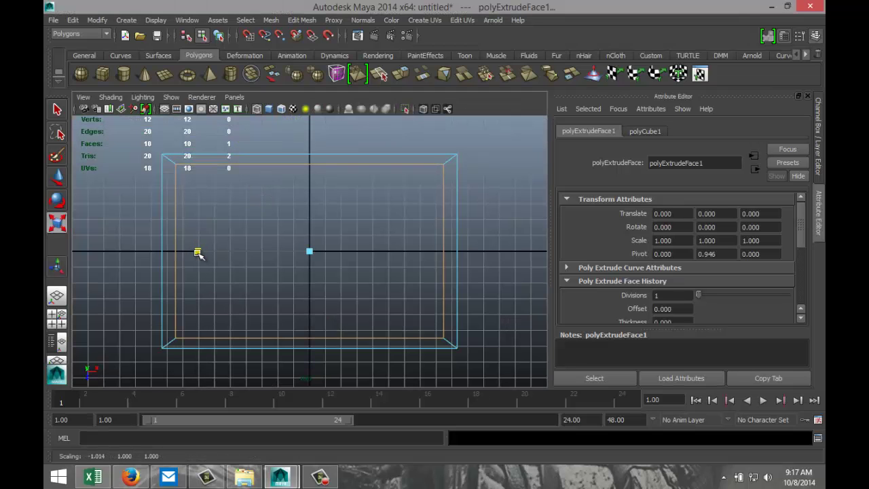
left_click(58, 319)
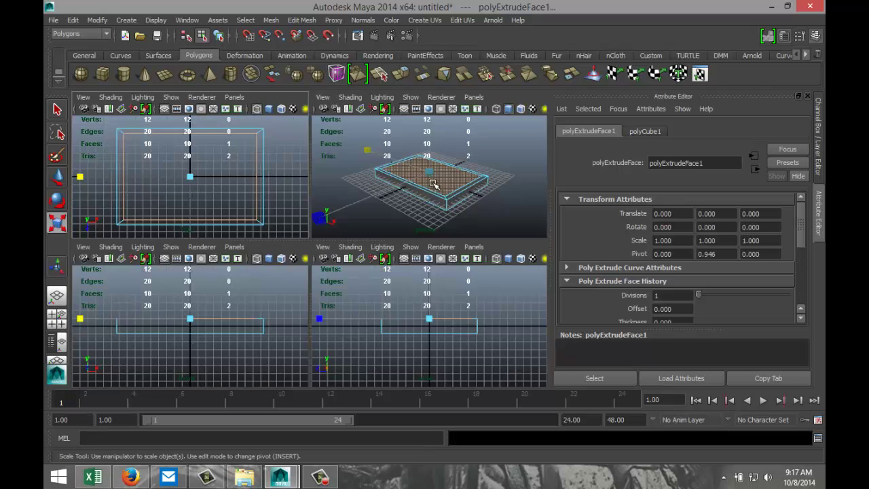
key("space")
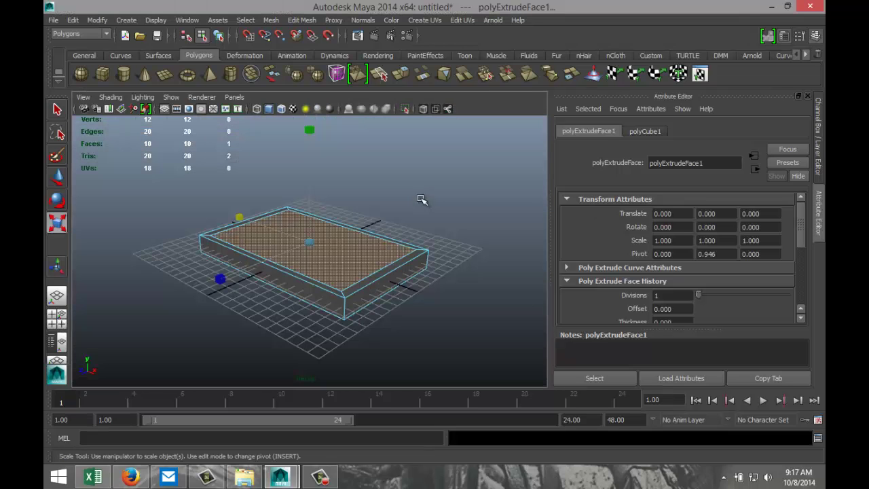
Step: Extrude the inset face again and lower it to form a recessed tray
left_click(302, 21)
left_click(327, 60)
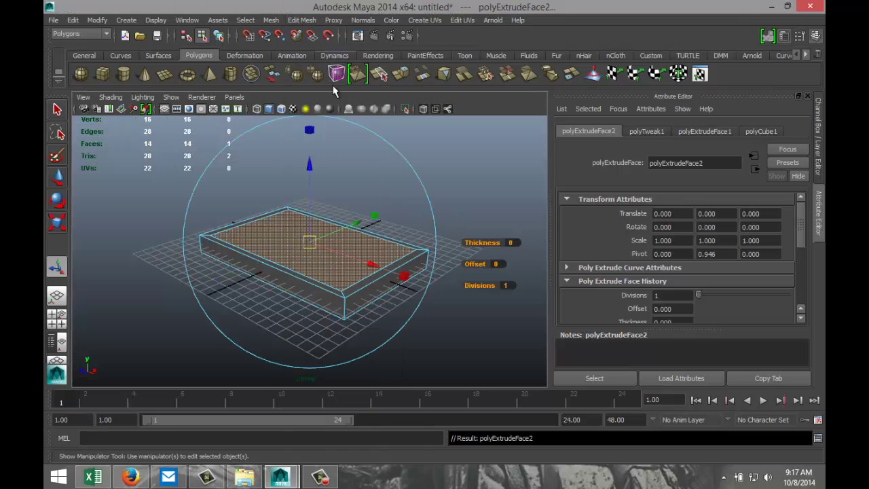
key("w")
left_click_drag(311, 164, 312, 175)
scroll(448, 253, "up", 3)
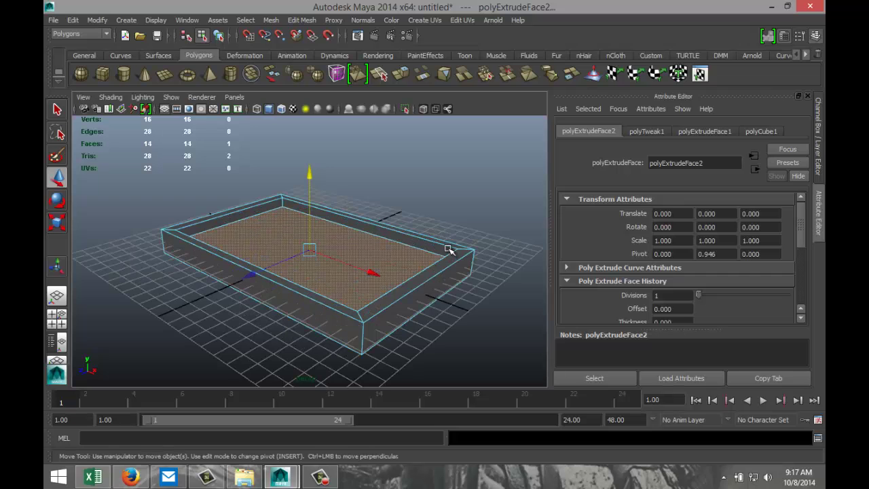
left_click_drag(465, 303, 459, 258, "alt")
left_click(444, 189)
left_click_drag(237, 227, 200, 239, "alt")
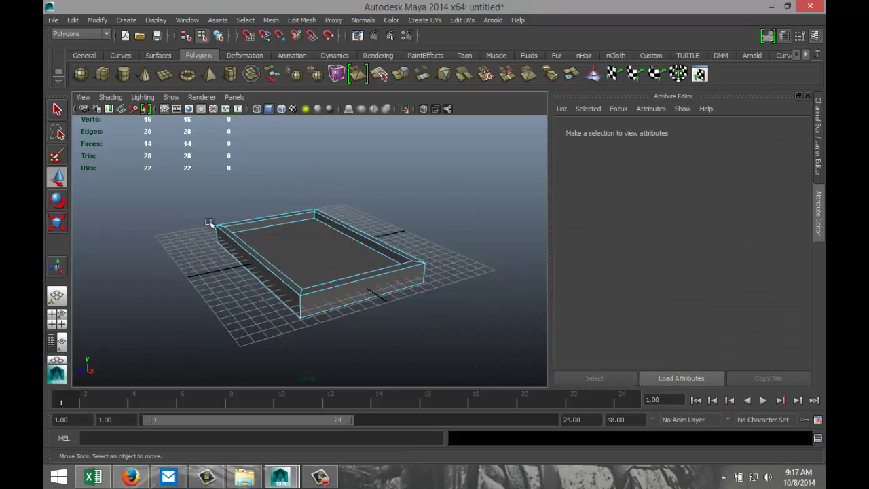
Step: Draw a second flat box, pCube2, and set its Translate X, Y, Z to 0
left_click_drag(178, 283, 259, 289, "alt")
left_click(104, 73)
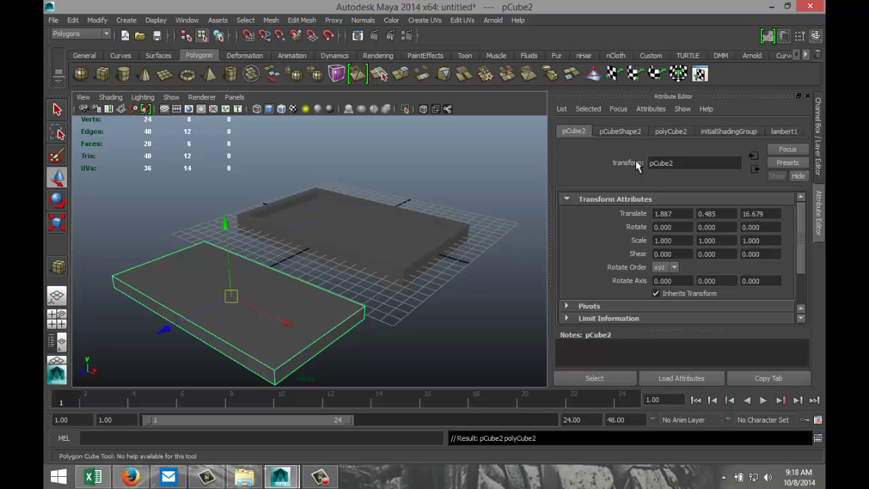
double_click(685, 218)
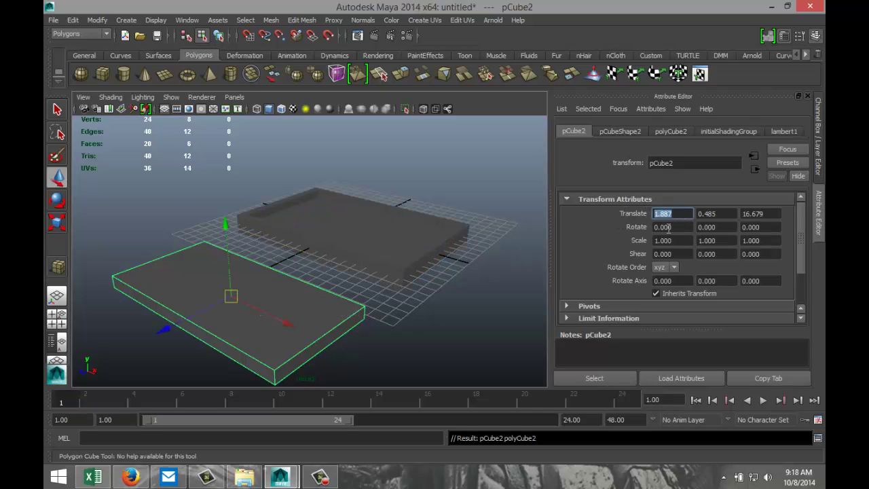
type("0")
double_click(705, 213)
type("000")
double_click(763, 214)
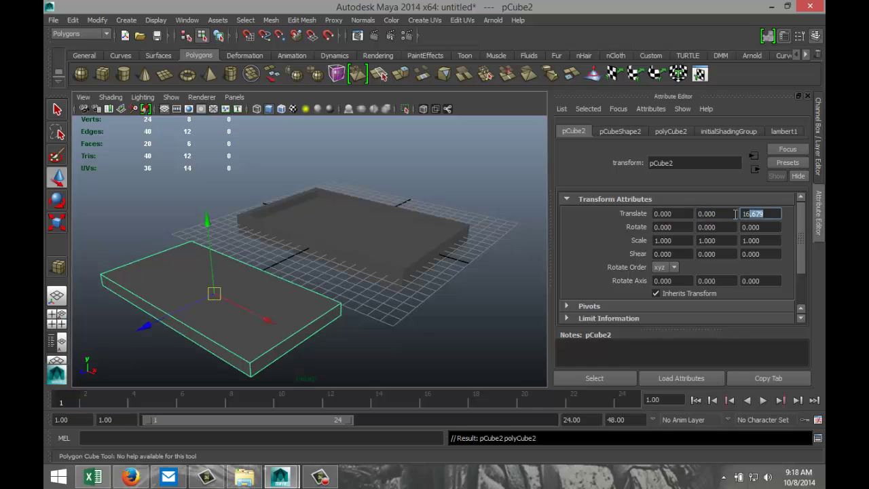
type("0")
key("Return")
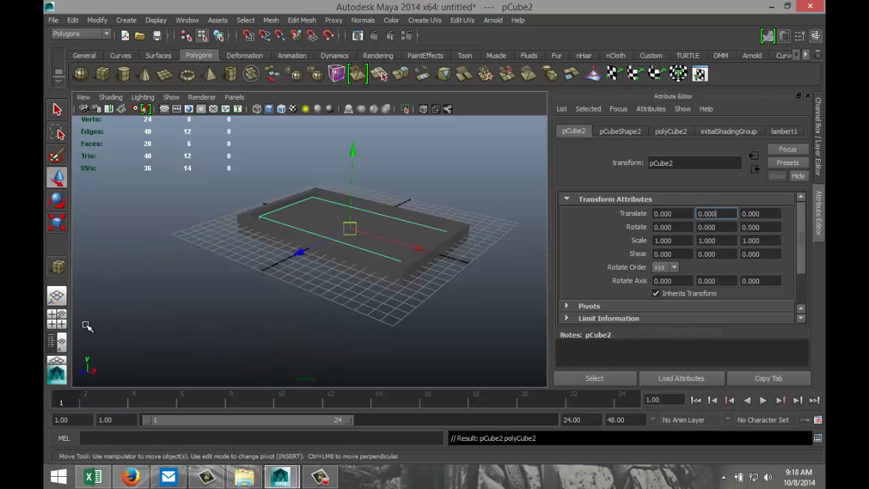
Step: In the top view, stretch pCube2 lengthwise to Scale Z 1.278
left_click(56, 315)
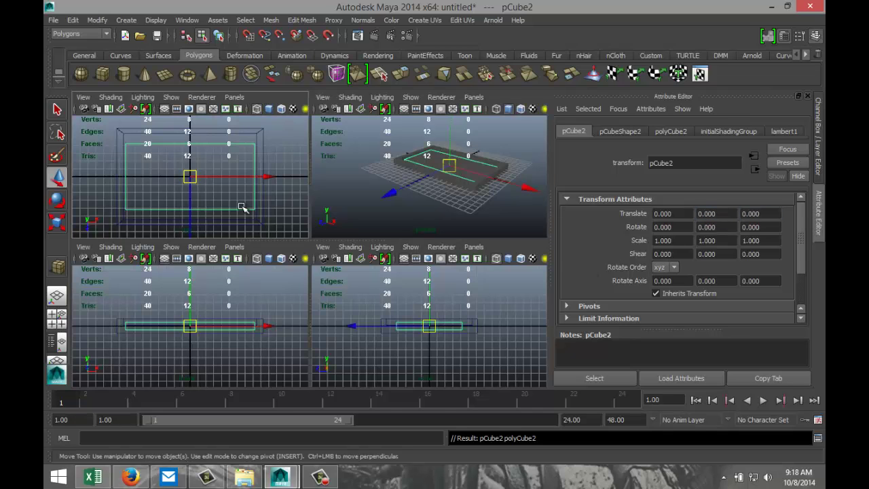
key("space")
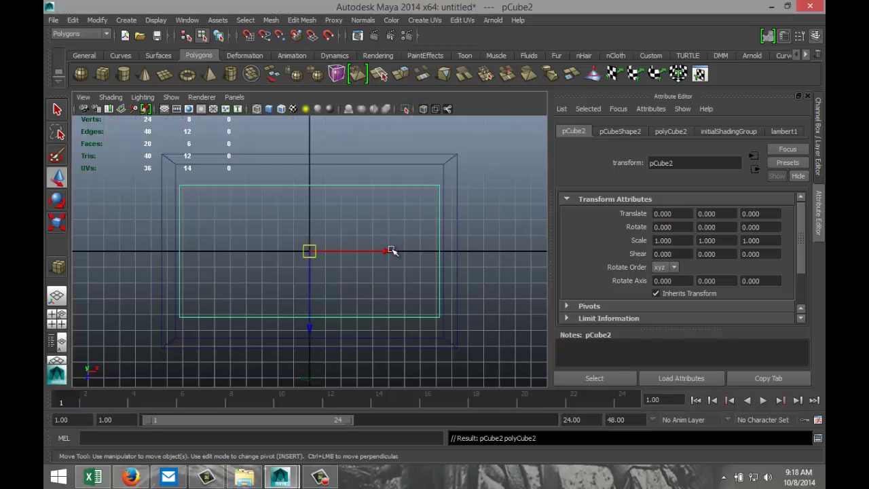
key("r")
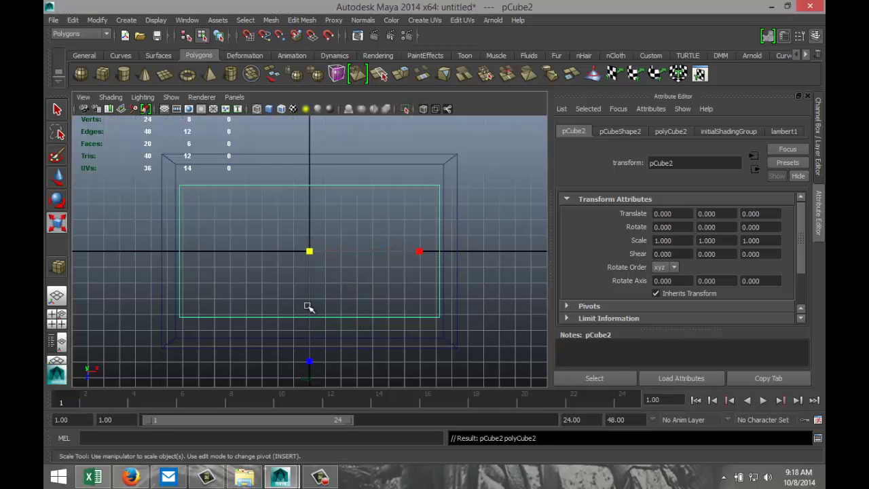
left_click_drag(309, 363, 309, 392)
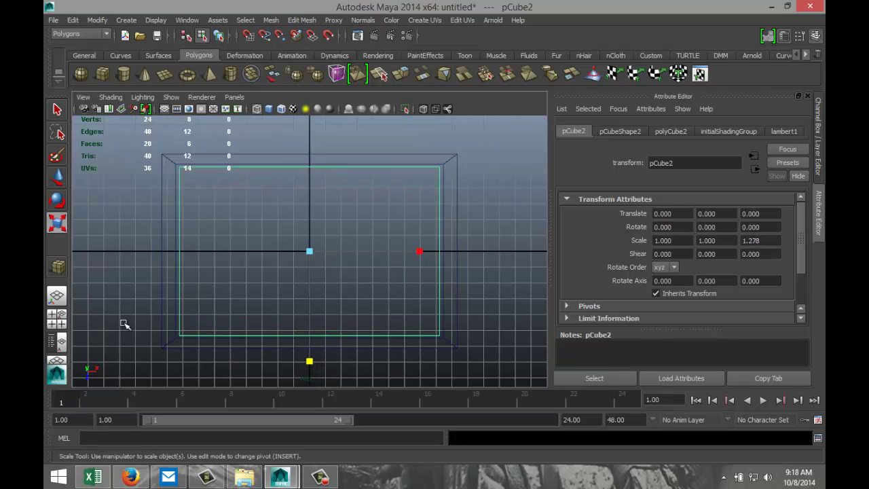
Step: In the side view, raise pCube2 above the frame to Translate Y 0.734
left_click(65, 323)
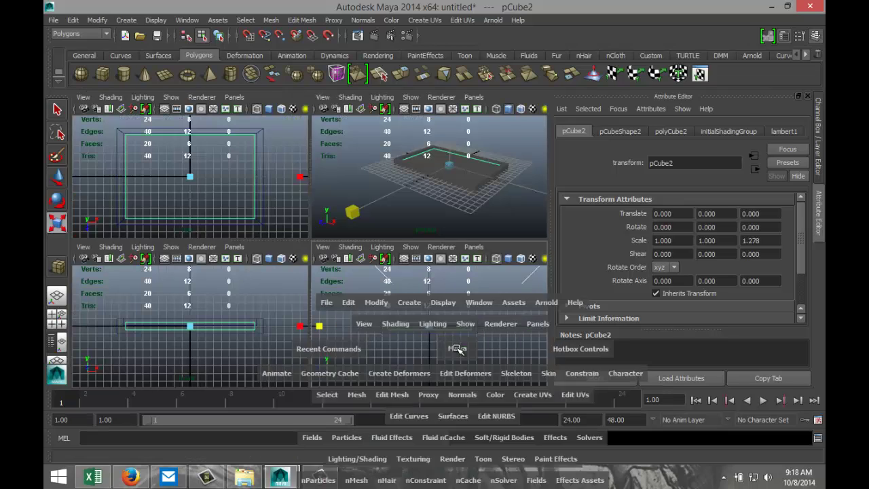
key("space")
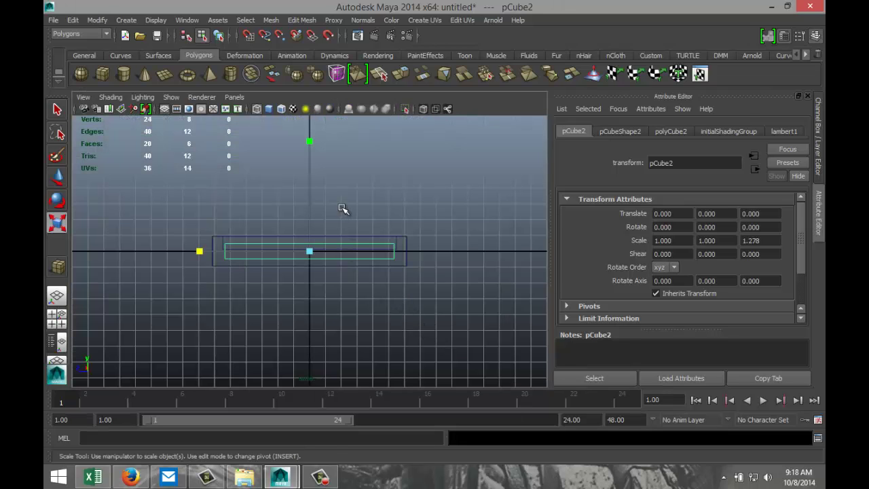
key("w")
left_click_drag(310, 206, 310, 196)
Step: Thicken pCube2 to Scale Y 1.328
key("r")
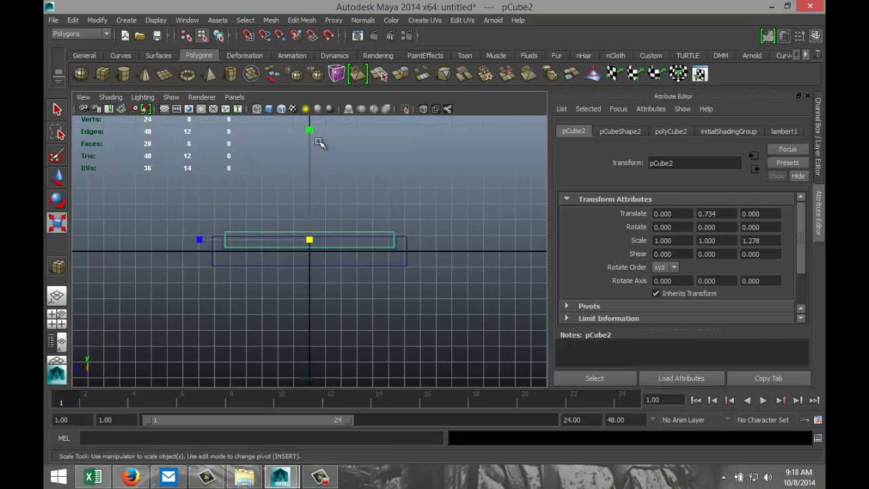
left_click_drag(311, 128, 313, 93)
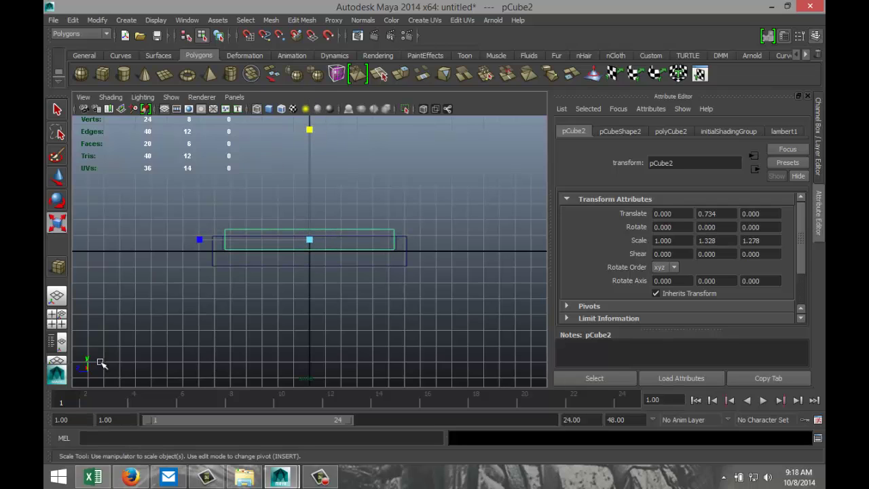
left_click(55, 321)
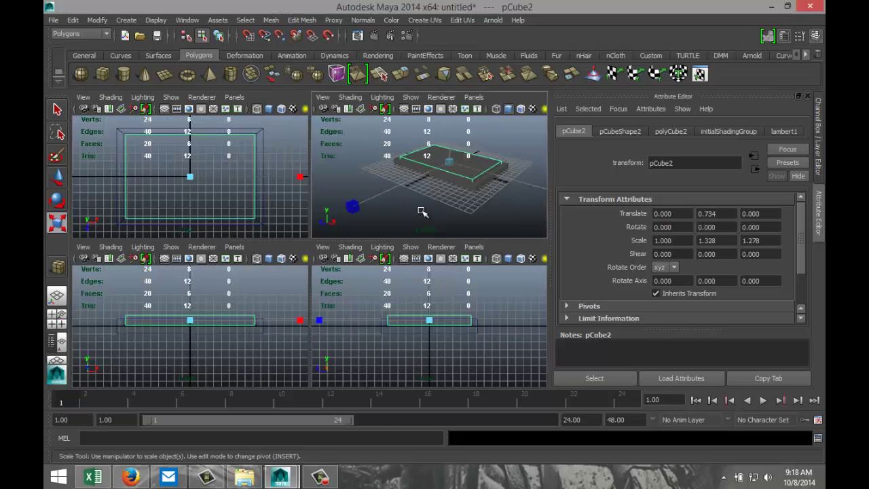
key("space")
scroll(387, 340, "up", 4)
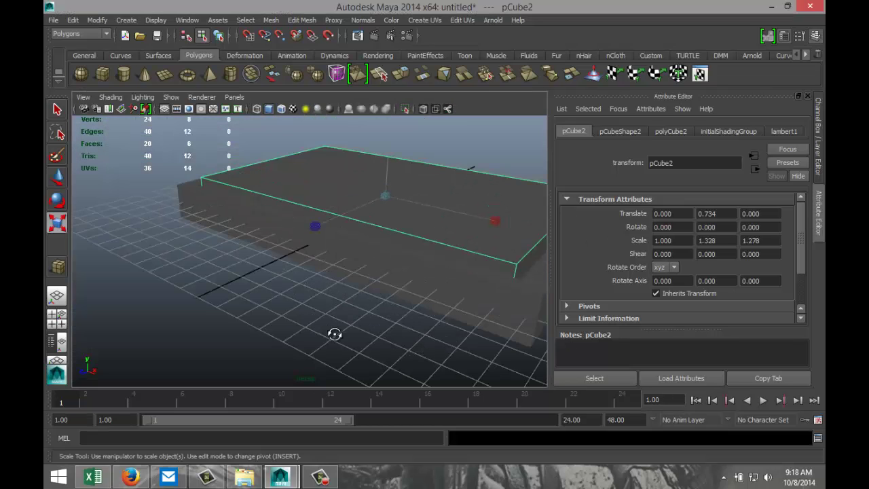
left_click_drag(331, 334, 314, 339, "alt")
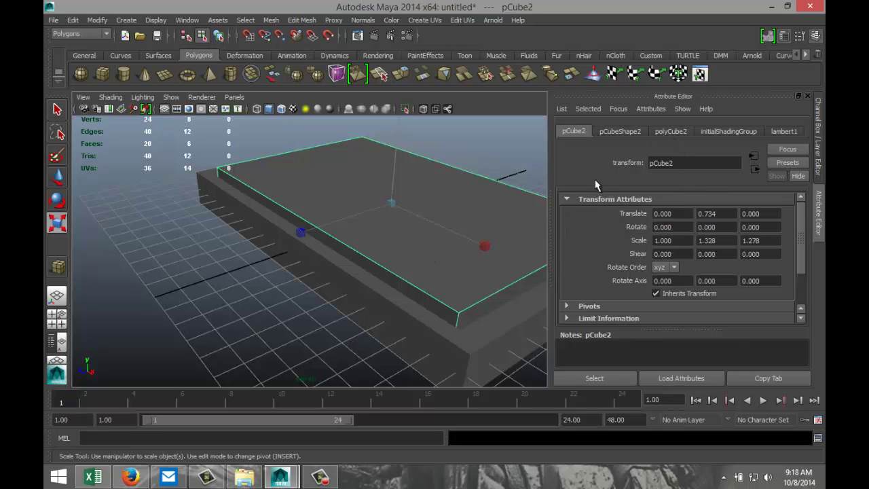
Step: Set polyCube2 subdivisions to Width 7, Height 3 and Depth 7
left_click(667, 130)
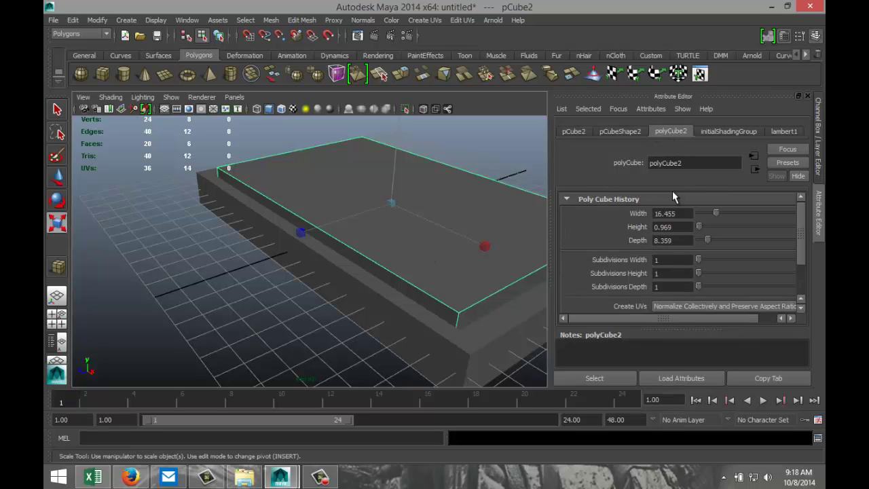
left_click(674, 259)
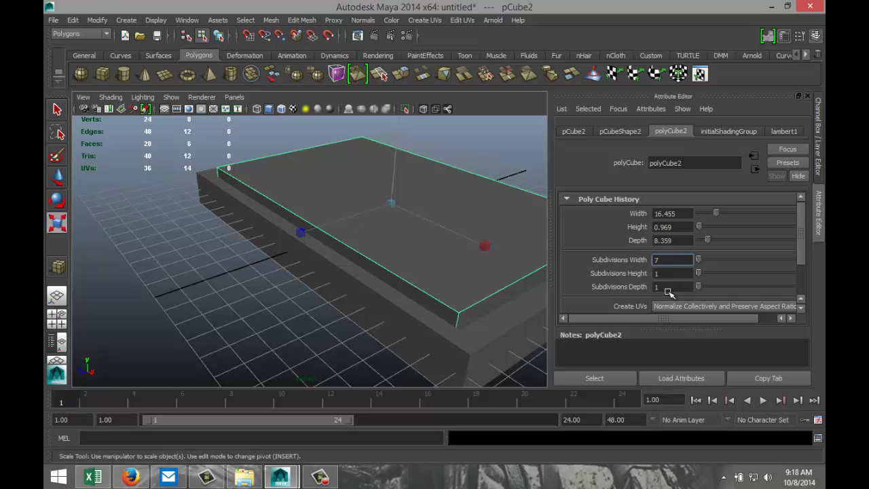
type("7")
key("Tab")
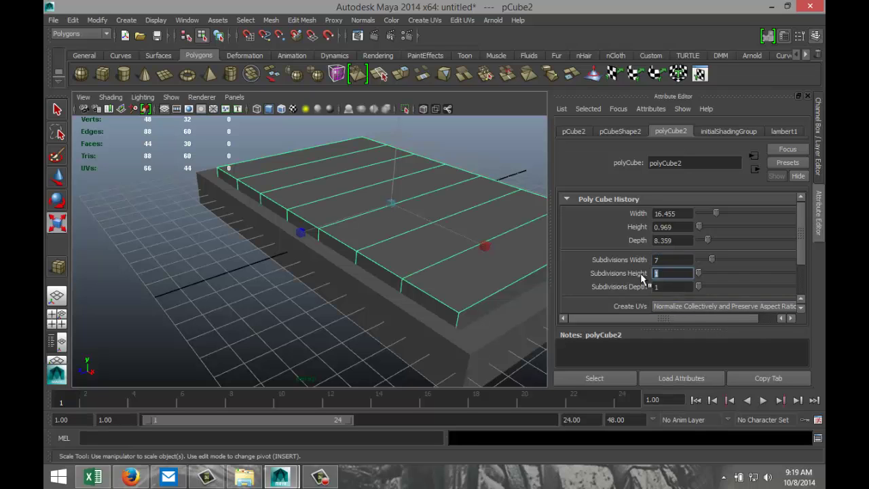
key("Tab")
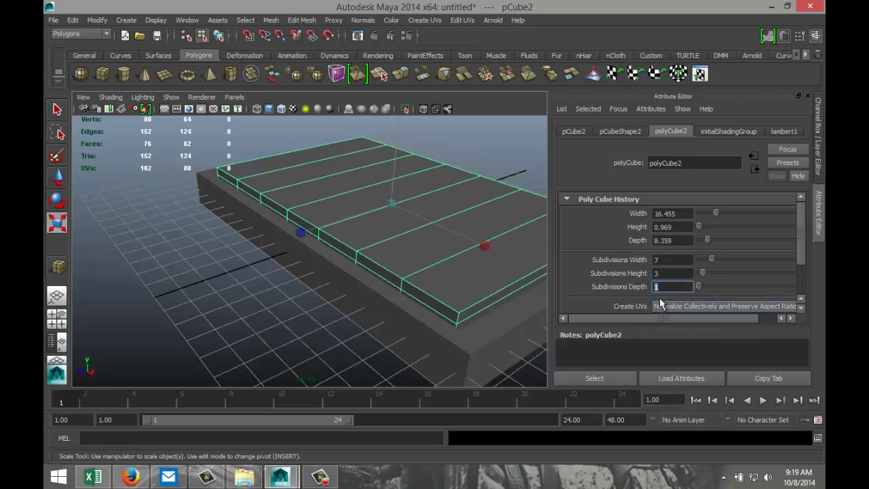
left_click(674, 273)
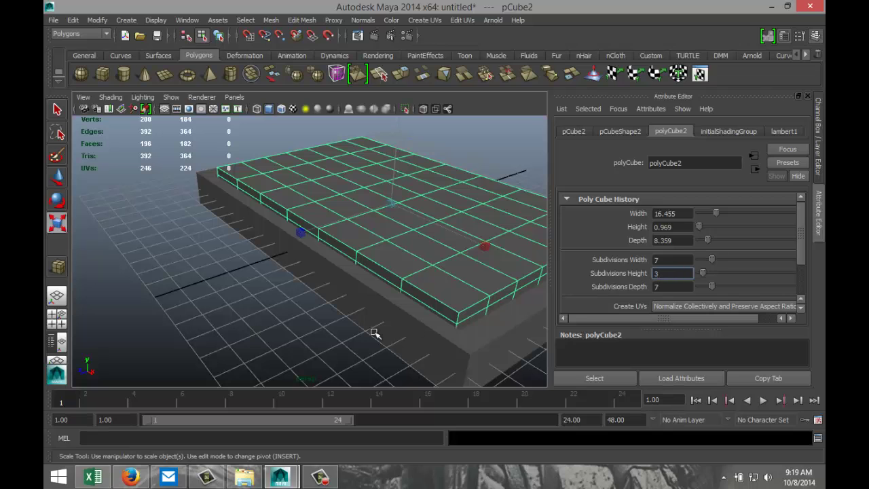
left_click_drag(303, 291, 213, 334, "alt")
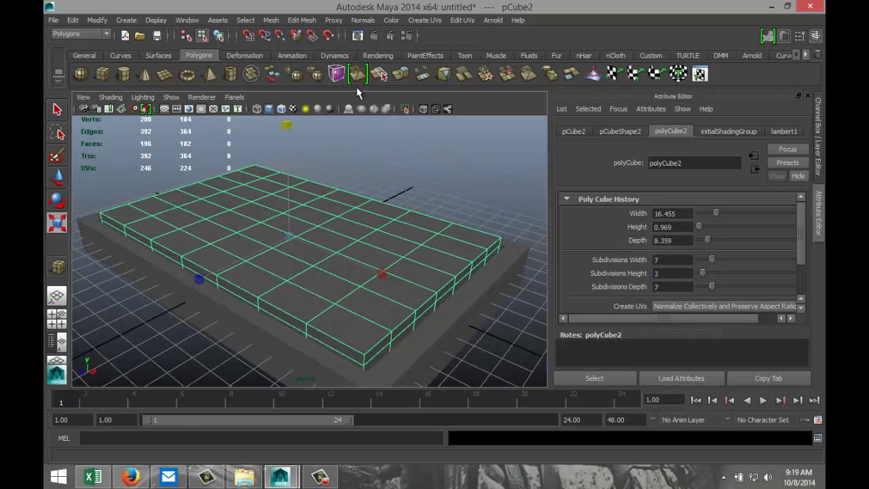
Step: Apply Poke Face to every face of the mattress
left_click(302, 20)
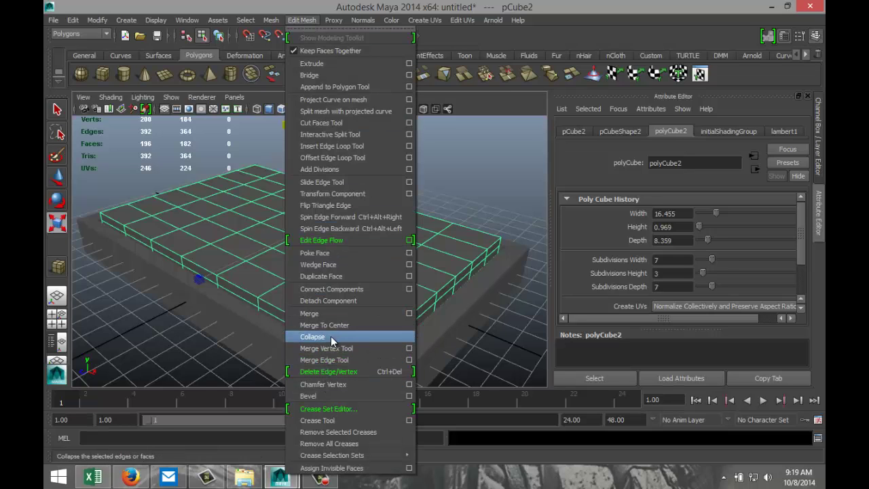
left_click(333, 254)
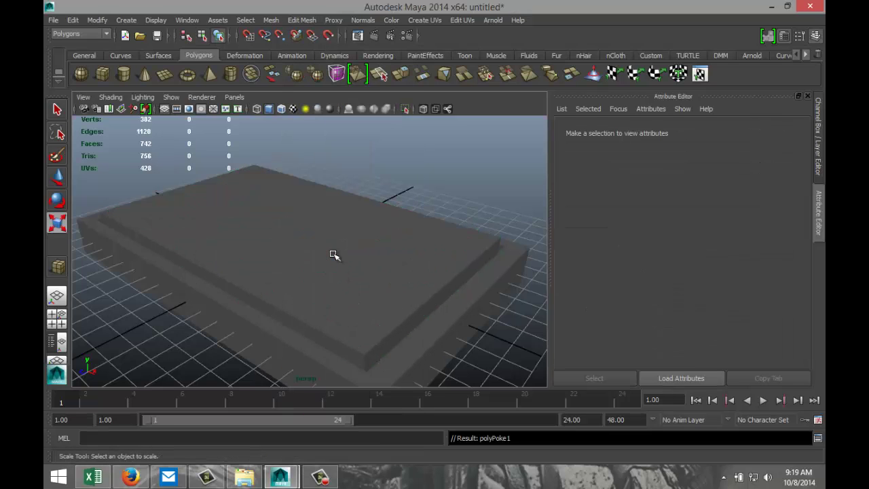
left_click(383, 288)
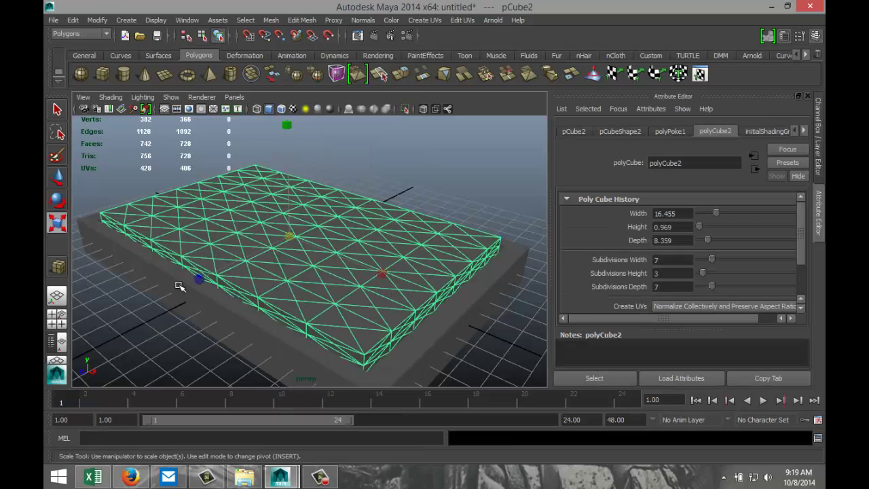
middle_click_drag(177, 284, 200, 285, "alt")
mouse_move(199, 298)
left_mouse_down("alt")
mouse_move(219, 301)
mouse_move(202, 301)
left_mouse_up("alt")
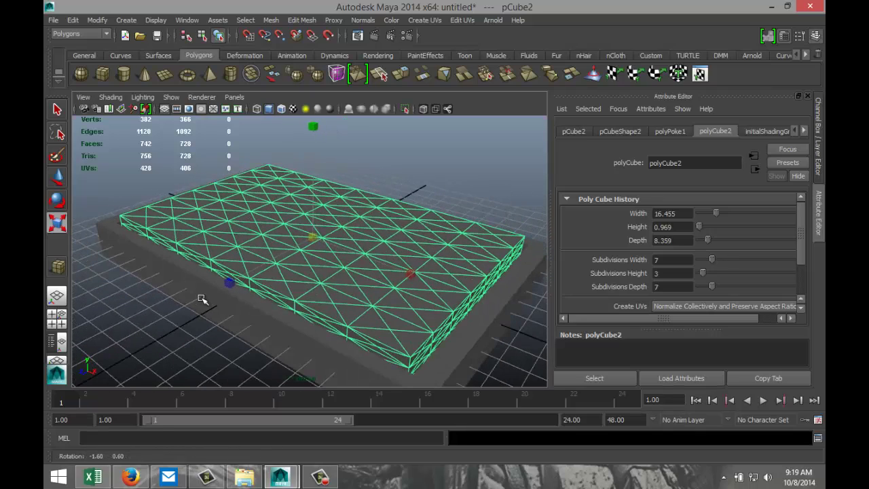
Step: Raise one centre vertex on the mattress top as a tuft test
right_click_drag(391, 332, 354, 251)
left_click(390, 328)
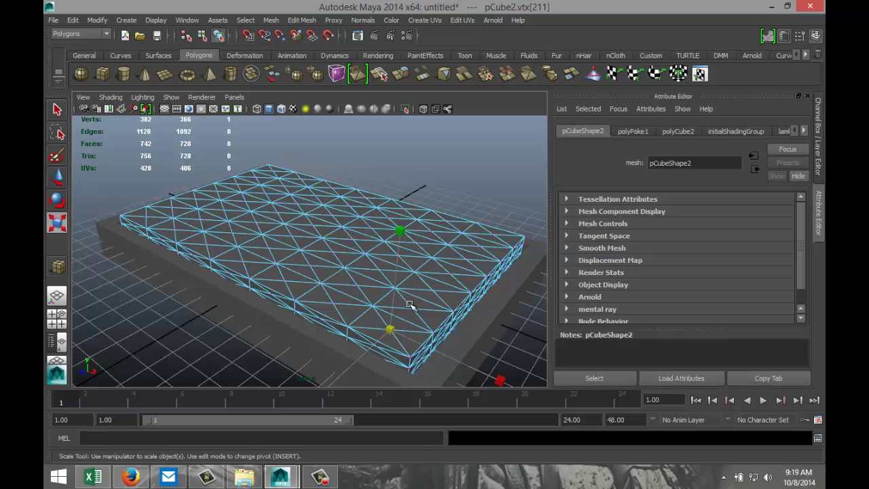
key("w")
left_click_drag(397, 263, 400, 271)
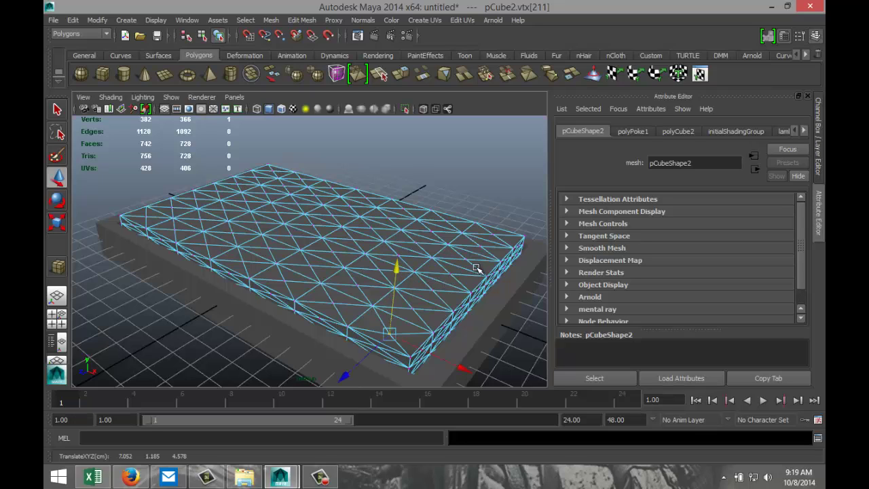
Step: Undo the test vertex raise and begin selecting neighbouring face-centre vertices
key("ctrl+z")
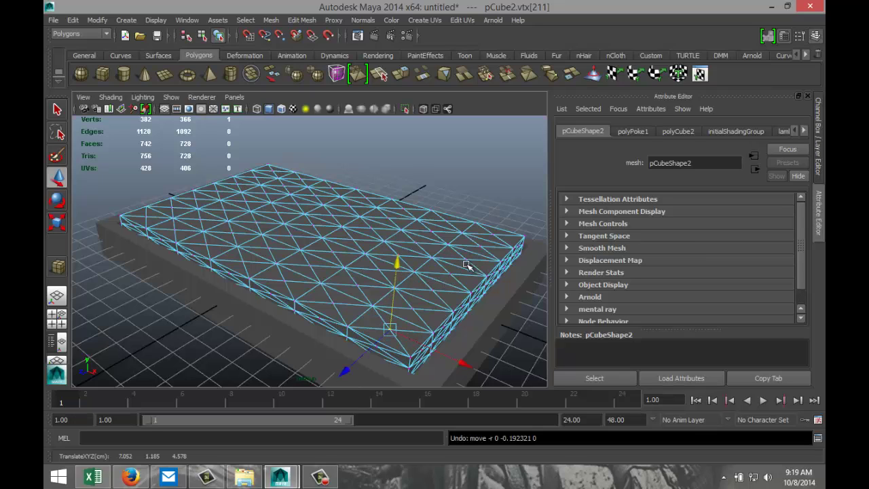
left_click(331, 303, "shift")
left_click(284, 281, "shift")
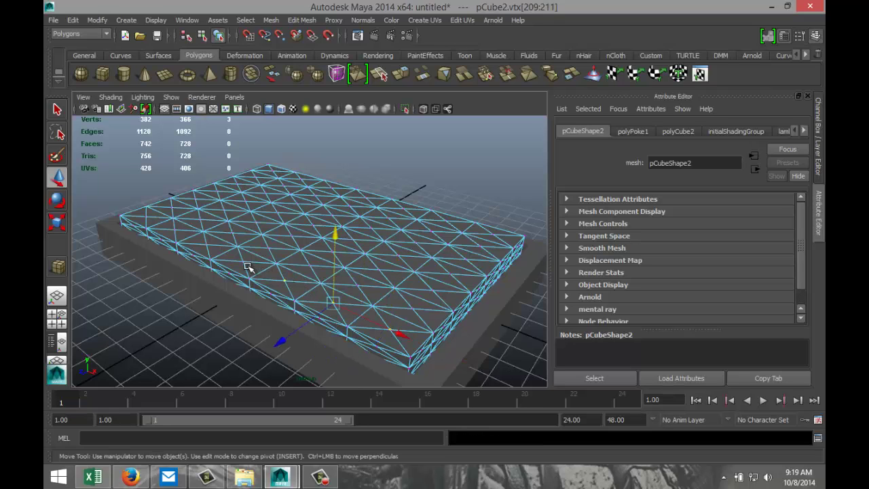
left_click(244, 262, "shift")
Step: In the top view, add the bottom-row and first two columns' centre vertices
key("space")
key("space")
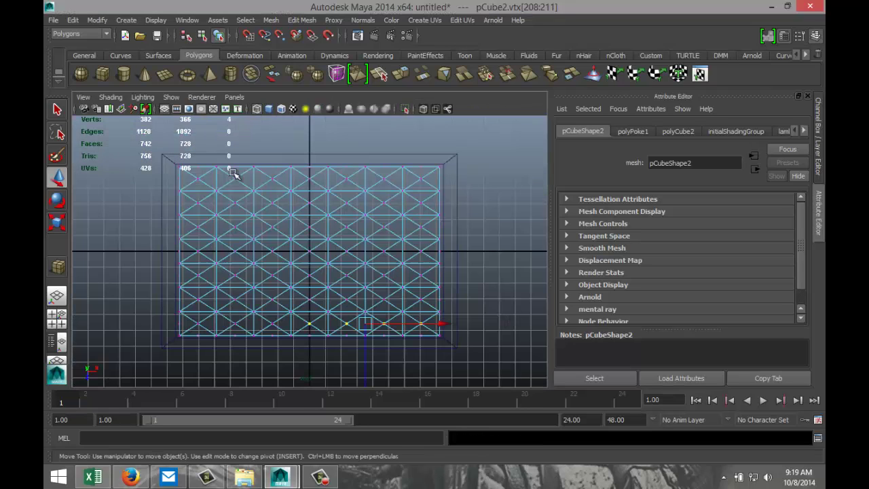
left_click(272, 324, "shift")
left_click(235, 325, "shift")
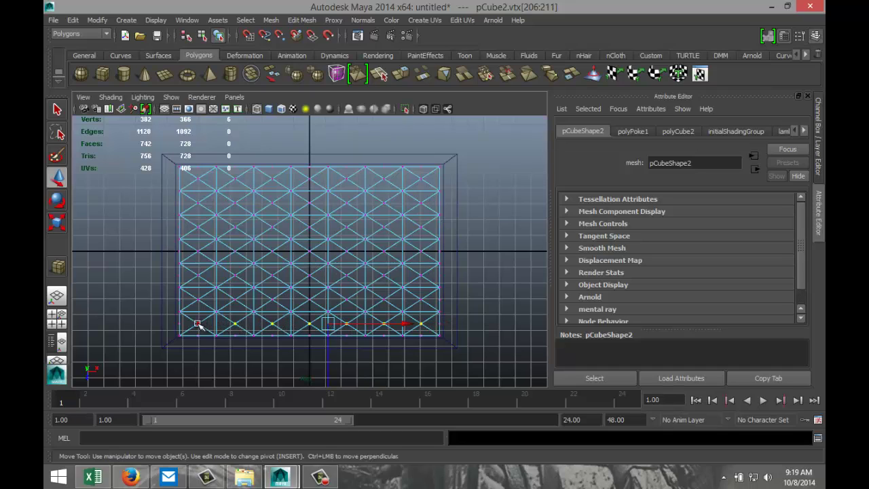
left_click(197, 324, "shift")
left_click(197, 299, "shift")
left_click(198, 275, "shift")
left_click(198, 250, "shift")
left_click(197, 226, "shift")
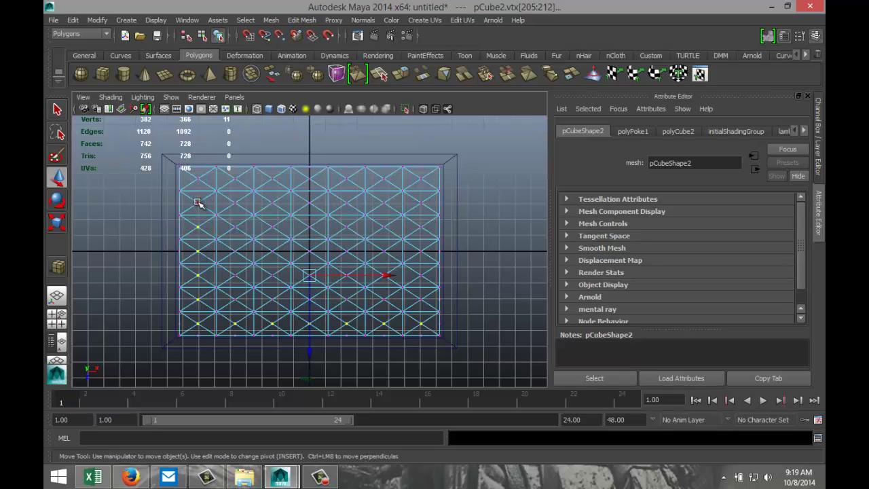
left_click(198, 202, "shift")
left_click(197, 178, "shift")
left_click(235, 178, "shift")
left_click(235, 202, "shift")
left_click(235, 227, "shift")
left_click(235, 250, "shift")
left_click(235, 275, "shift")
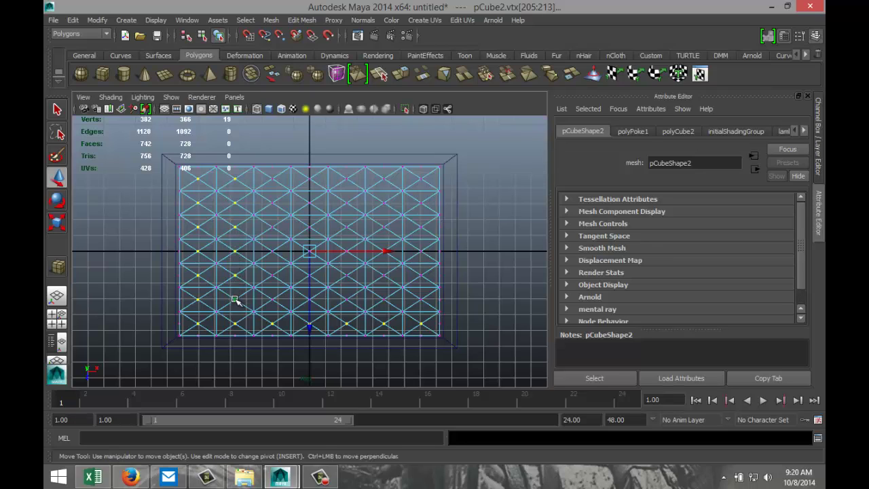
Step: Add the third column, top rows and right-side centre vertices
left_click(273, 300, "shift")
left_click(272, 275, "shift")
left_click(273, 251, "shift")
left_click(273, 226, "shift")
left_click(273, 202, "shift")
left_click(272, 178, "shift")
left_click(311, 179, "shift")
left_click(309, 202, "shift")
left_click(348, 179, "shift")
left_click(383, 179, "shift")
left_click(421, 179, "shift")
left_click(384, 202, "shift")
left_click(347, 202, "shift")
left_click(347, 227, "shift")
left_click(384, 227, "shift")
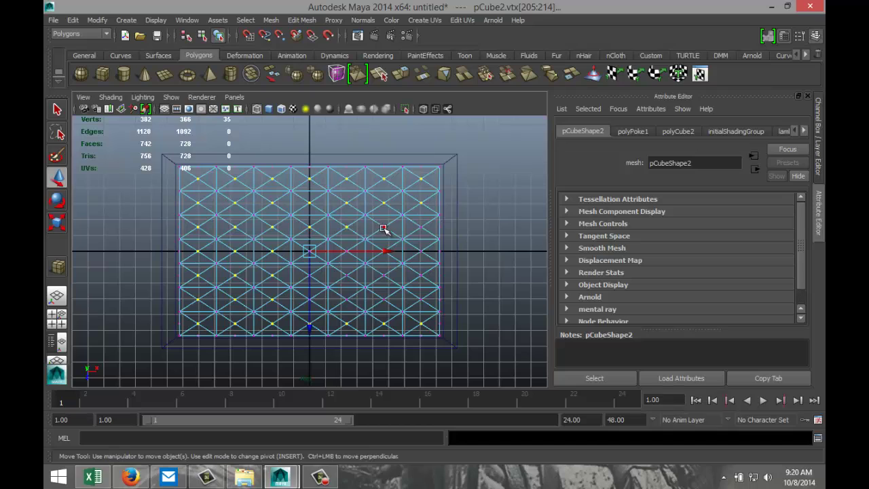
left_click(421, 227, "shift")
left_click(421, 251, "shift")
left_click(385, 300, "shift")
Step: Add the remaining inner centre vertices, correcting wrongly picked ones
left_click(310, 300)
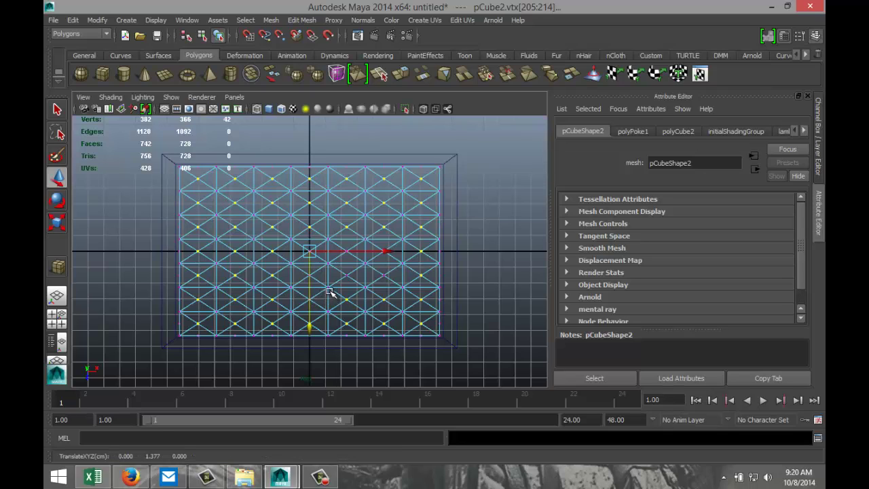
left_click(329, 288, "shift")
left_click(328, 263, "shift")
left_click(365, 287, "shift")
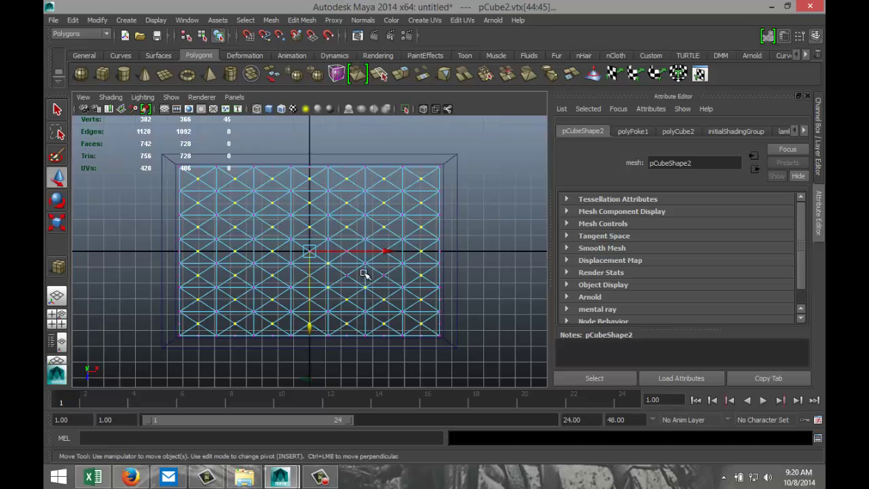
left_click(365, 264, "shift")
left_click(216, 264, "shift")
left_click(215, 278, "shift")
left_click(215, 288, "shift")
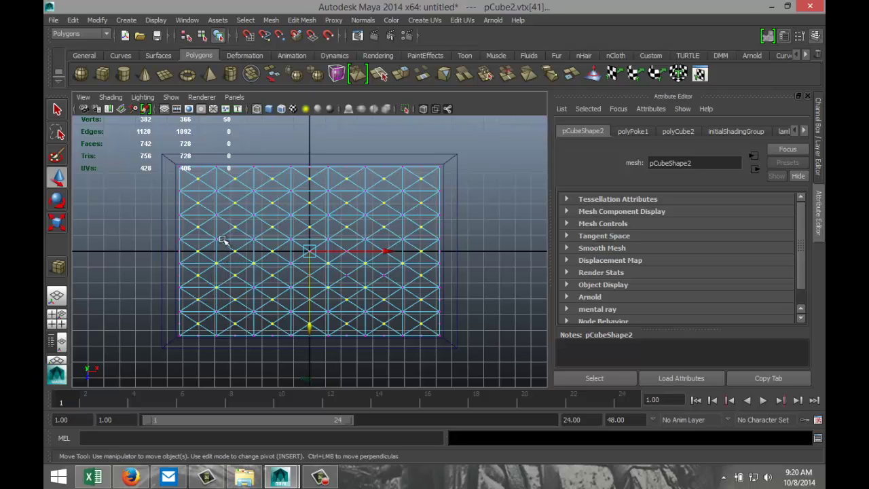
left_click(216, 289, "shift")
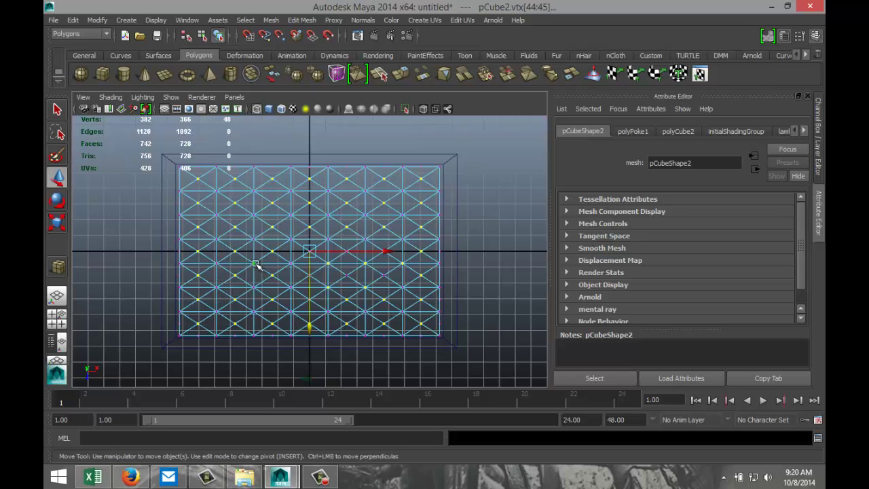
left_click(333, 264, "shift")
left_click(328, 289, "shift")
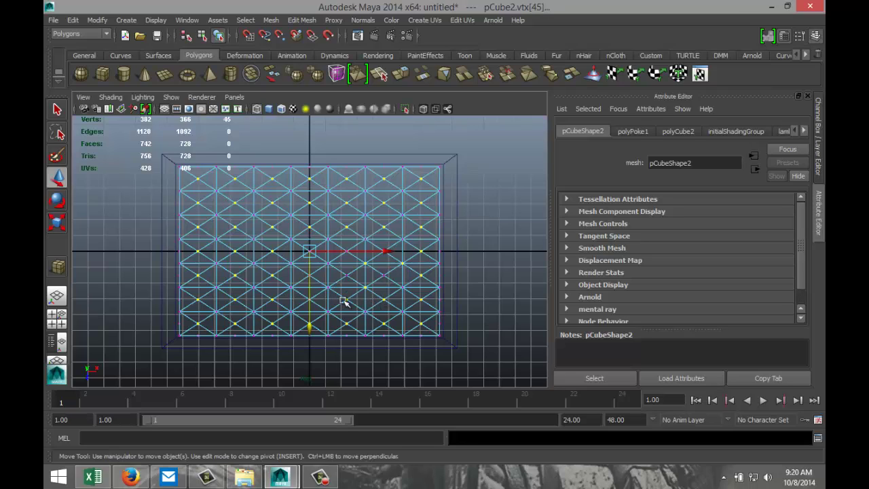
left_click(329, 289, "shift")
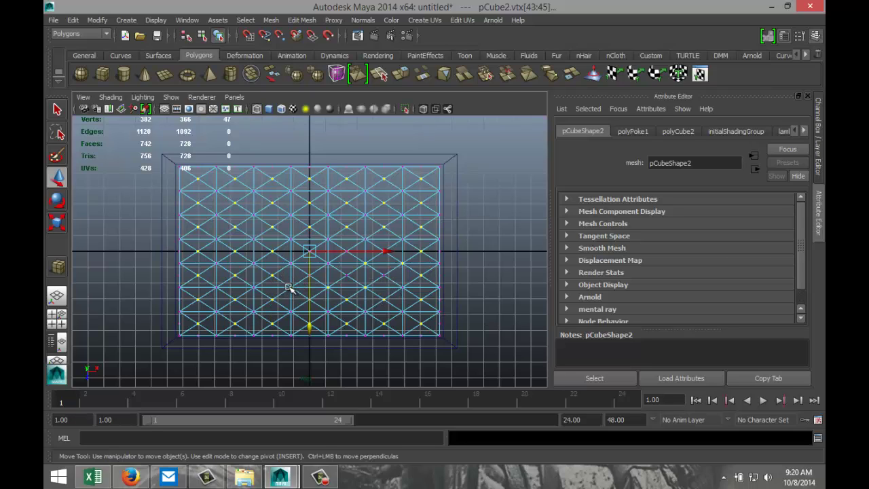
left_click(361, 289)
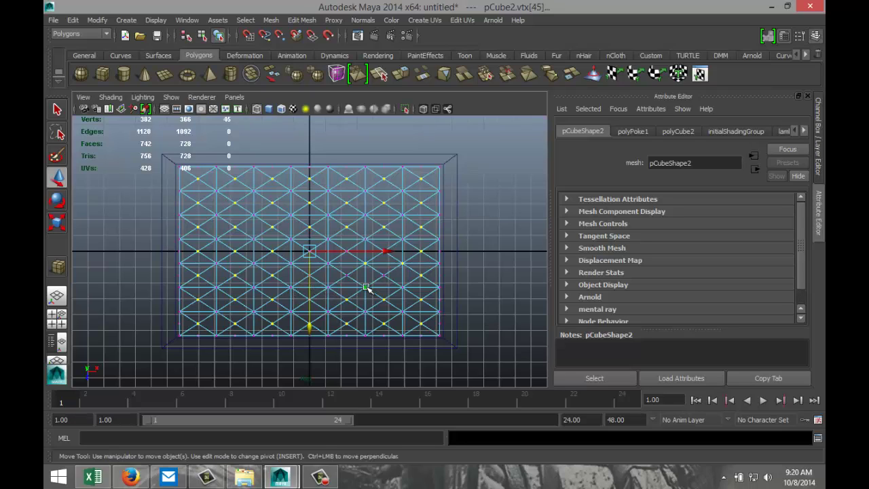
left_click(365, 287)
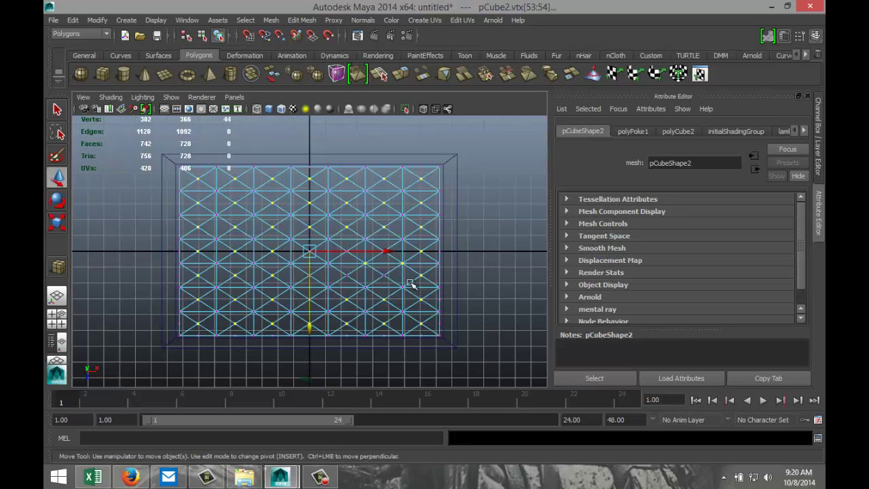
left_click(401, 263, "ctrl")
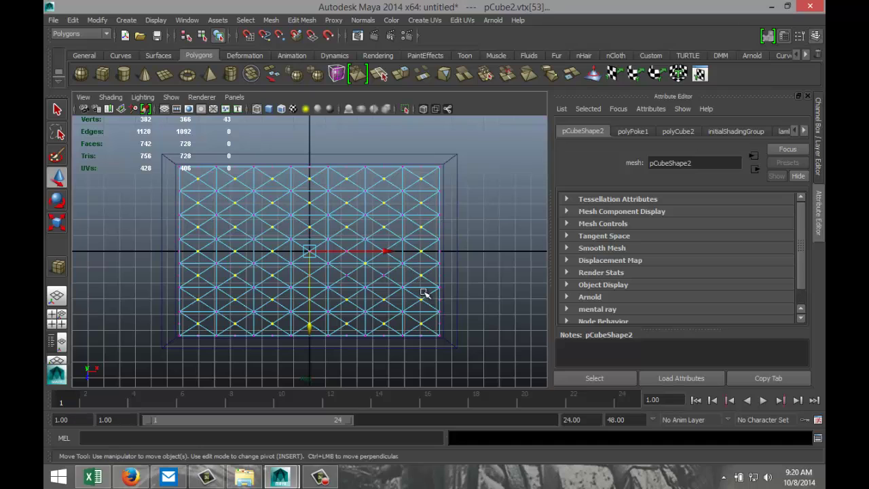
left_click(364, 265, "shift")
left_click(365, 264, "ctrl")
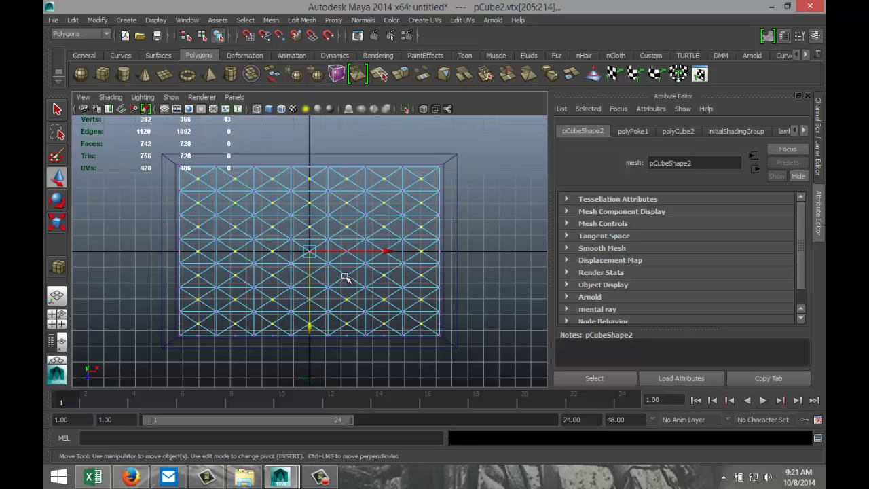
left_click(328, 287, "shift")
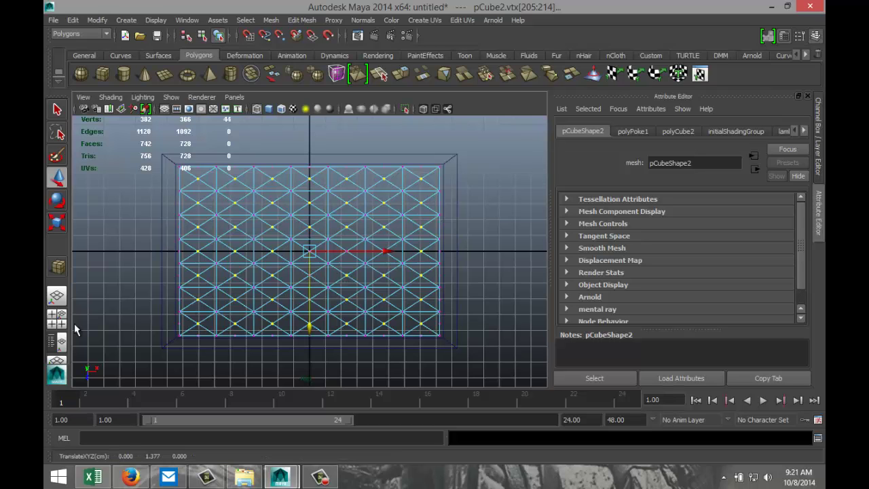
left_click(56, 317)
Step: Maximize the perspective view and shrink the manipulator handles for easier picking
key("space")
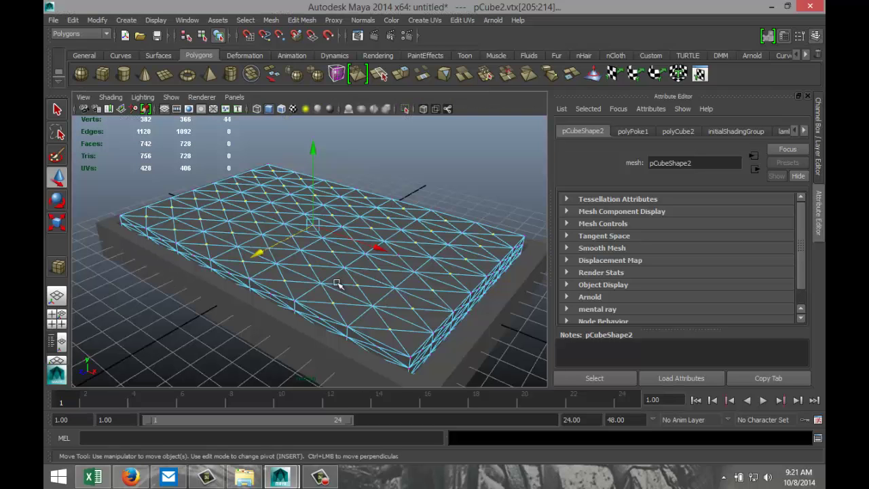
left_click_drag(292, 285, 297, 287, "alt")
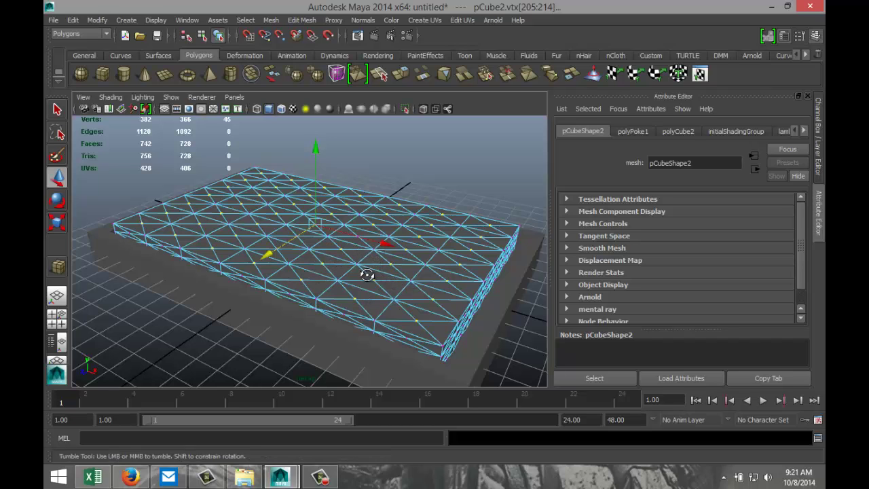
left_click_drag(366, 273, 374, 252, "alt")
left_click(367, 248)
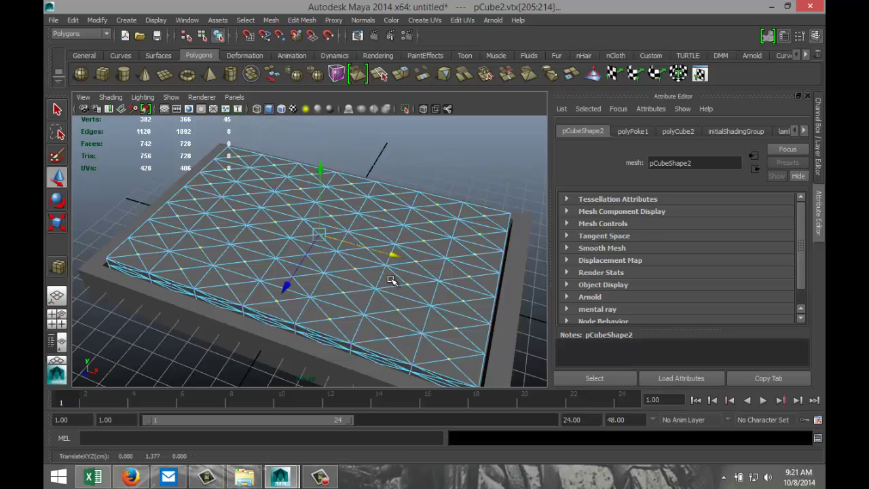
key("minus")
key("minus")
Step: Select mattress-top vertices, undoing the stray pick and dropping the bed frame
left_click(367, 249)
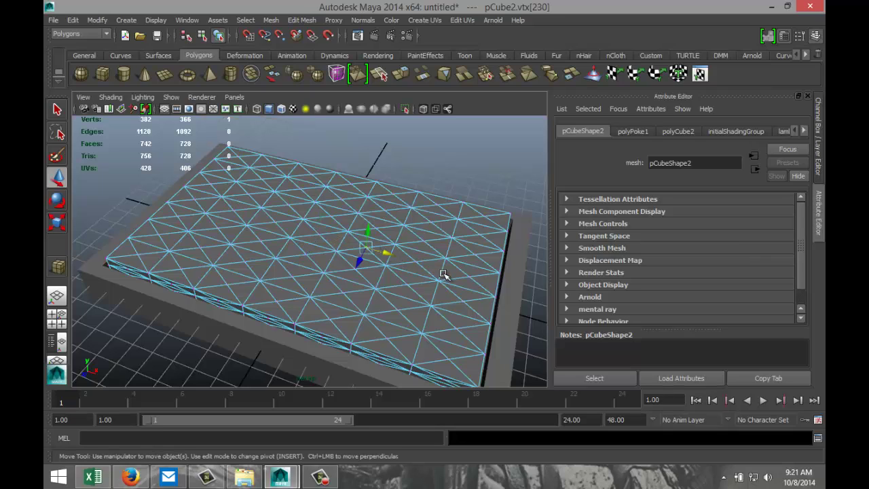
key("ctrl+z")
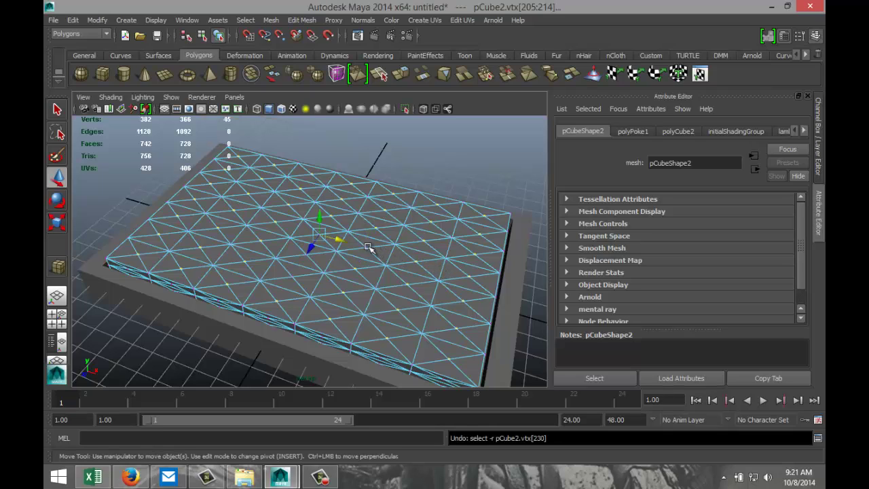
key("ctrl+z")
left_click(366, 248)
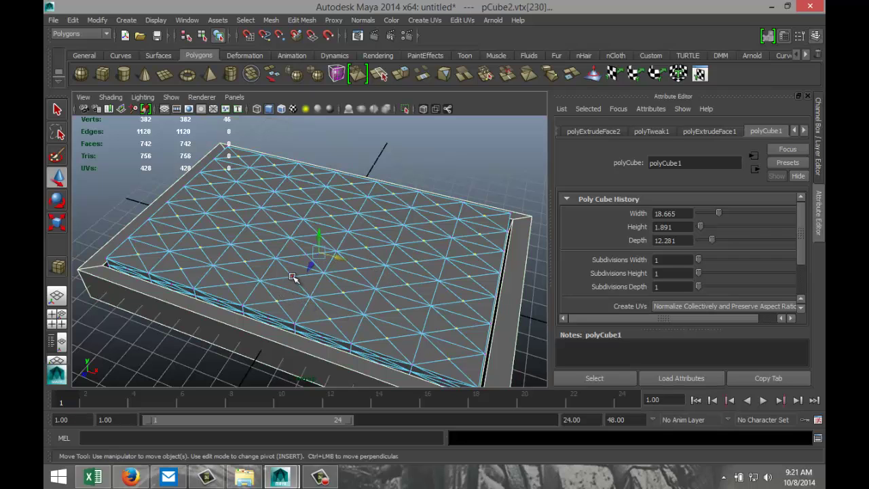
left_click(172, 224, "shift")
left_click(296, 350, "ctrl")
left_click_drag(352, 344, 349, 326, "alt")
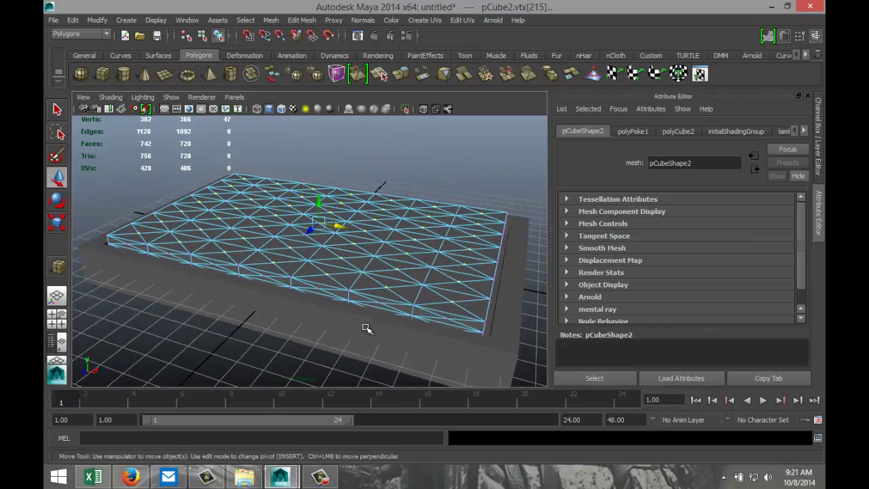
Step: Raise the selected mattress vertices on Y and smooth the mattress
left_click_drag(317, 202, 325, 211)
left_click_drag(211, 300, 177, 296, "alt")
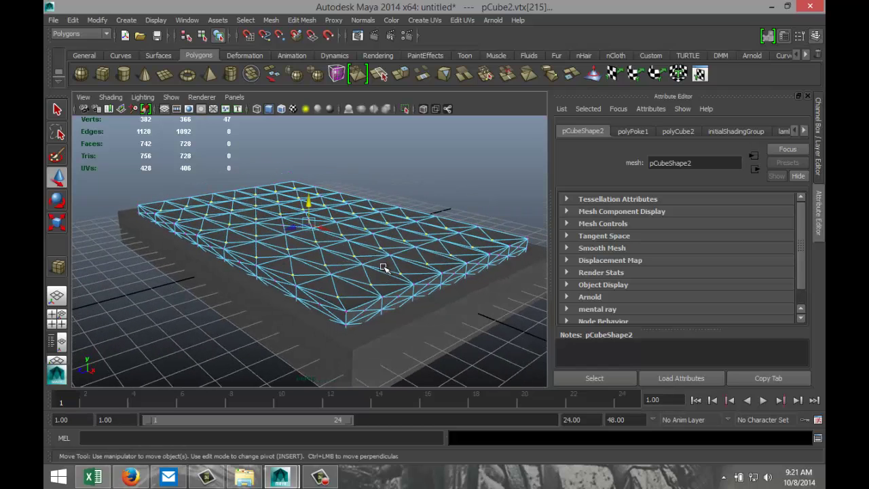
right_click_drag(384, 268, 429, 209)
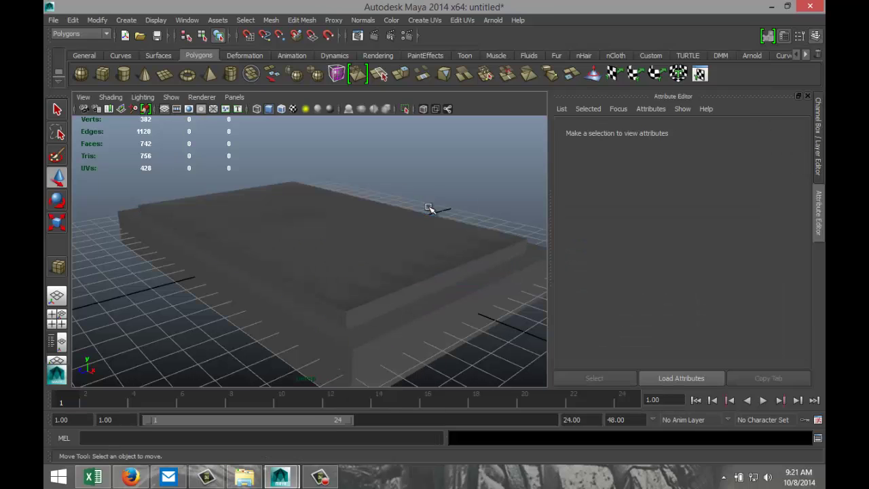
left_click(419, 250)
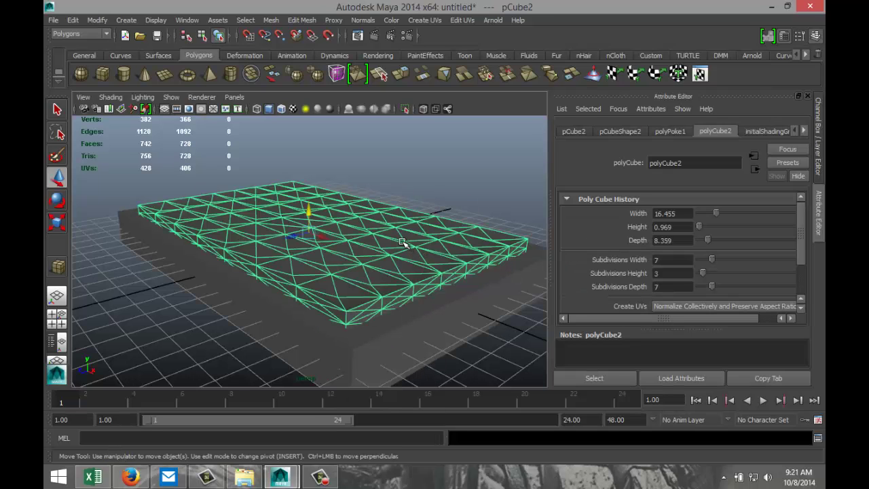
right_click_drag(402, 243, 389, 308, "shift")
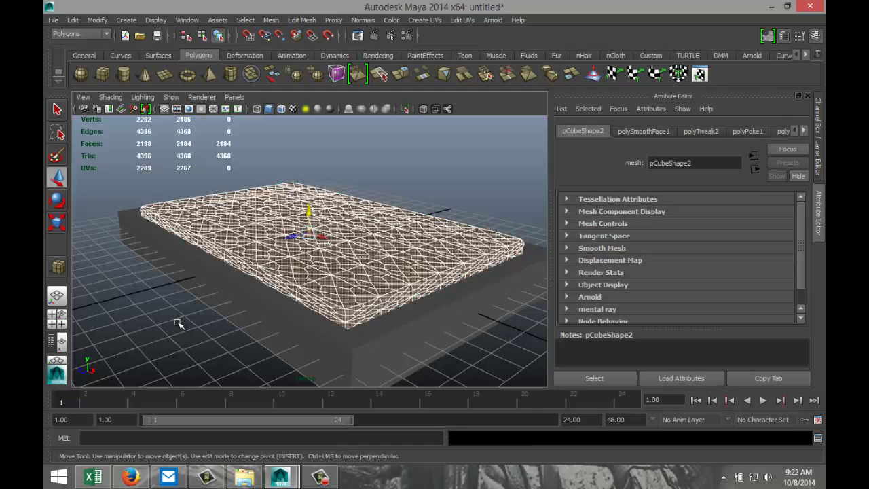
Step: Inspect the smoothed mattress from several angles
left_click(178, 324)
left_click_drag(173, 302, 315, 263, "alt")
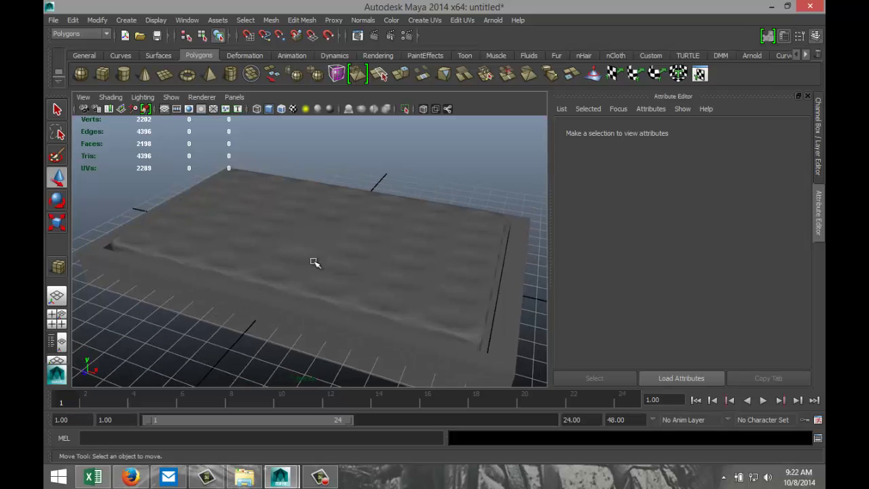
left_click(438, 321)
scroll(338, 295, "up", 5)
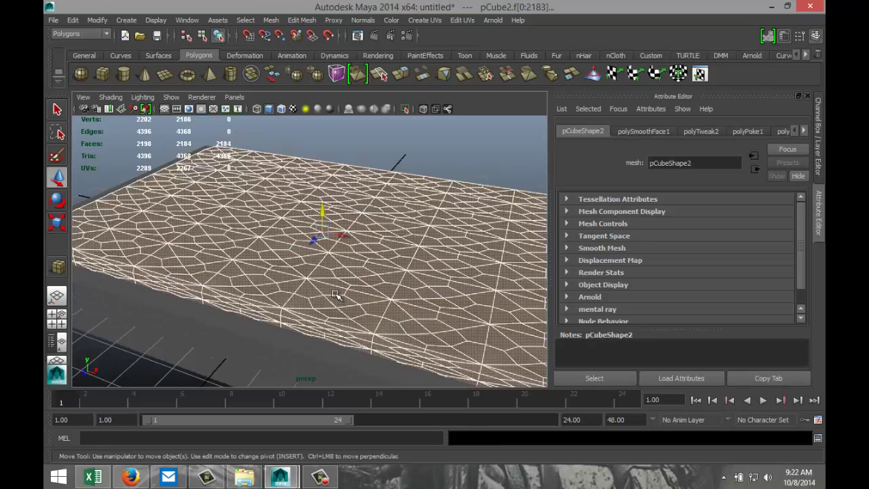
left_click_drag(366, 271, 311, 272, "alt")
scroll(312, 273, "down", 3)
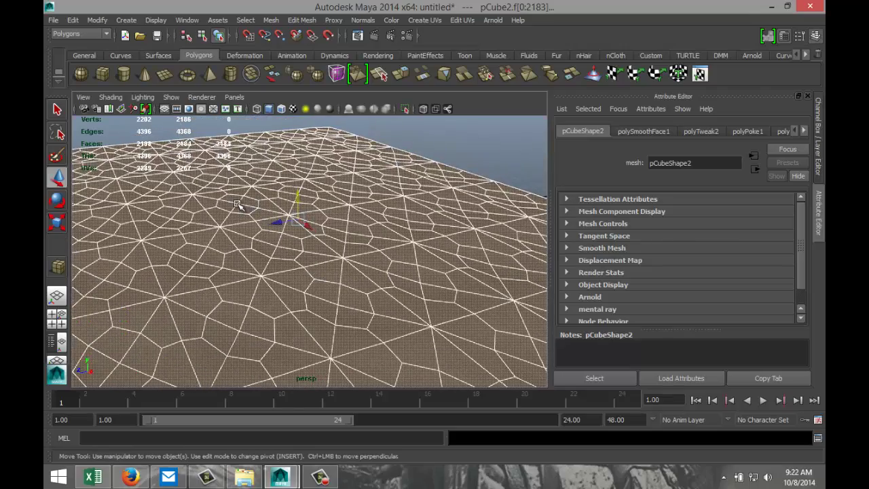
Step: Raise one more top vertex, then smooth the whole mattress again
right_click_drag(237, 204, 227, 206)
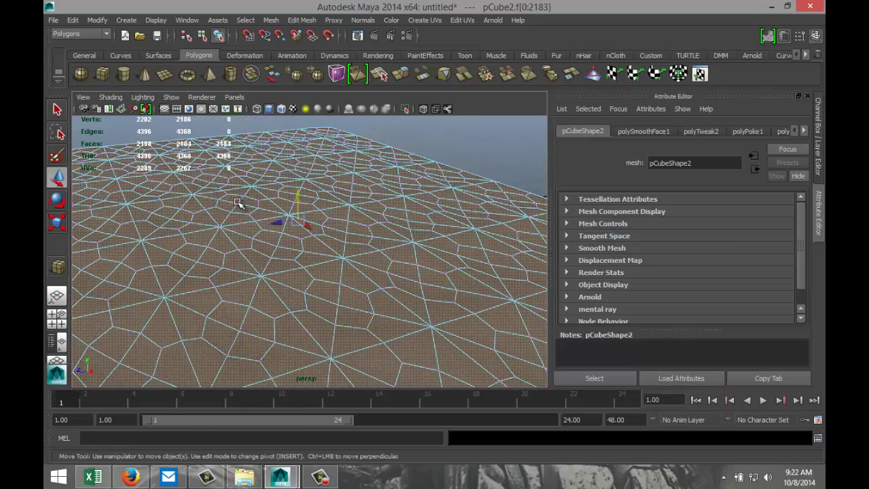
left_click(238, 204)
left_click_drag(238, 192, 240, 189)
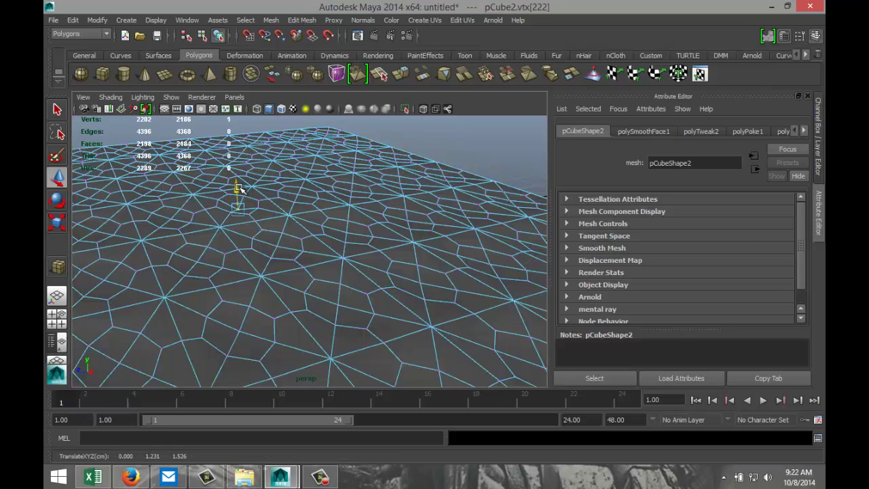
scroll(240, 189, "down", 5)
right_click_drag(308, 222, 342, 211)
left_click(333, 249)
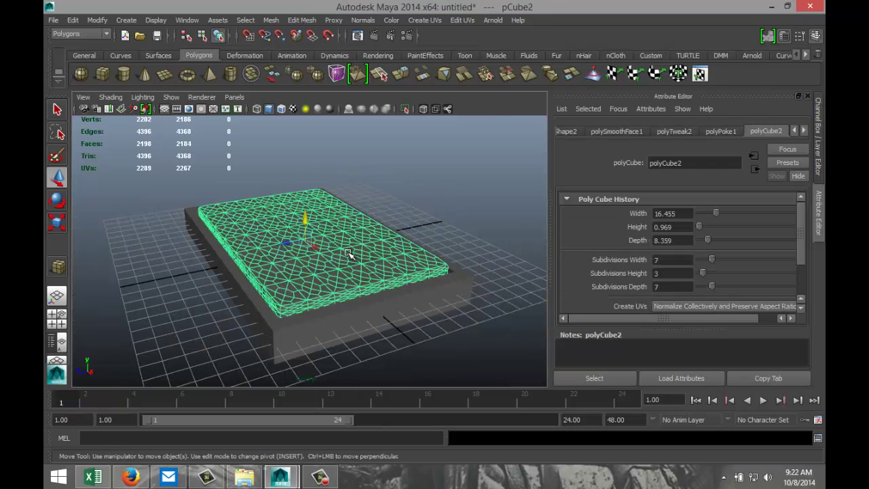
right_click_drag(347, 254, 328, 313, "shift")
Step: Deselect the smoothed mattress and orbit around it for a closer look
left_click(227, 310)
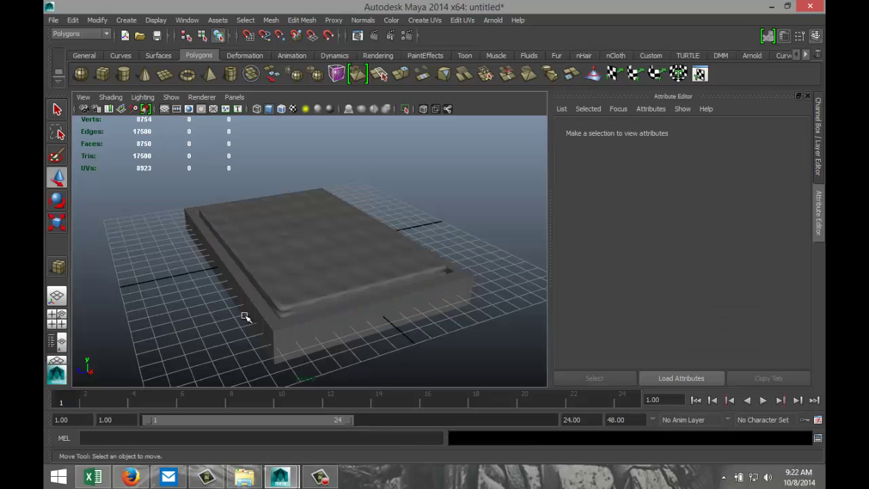
scroll(233, 314, "up", 3)
left_click_drag(198, 301, 227, 300, "alt")
scroll(231, 300, "down", 6)
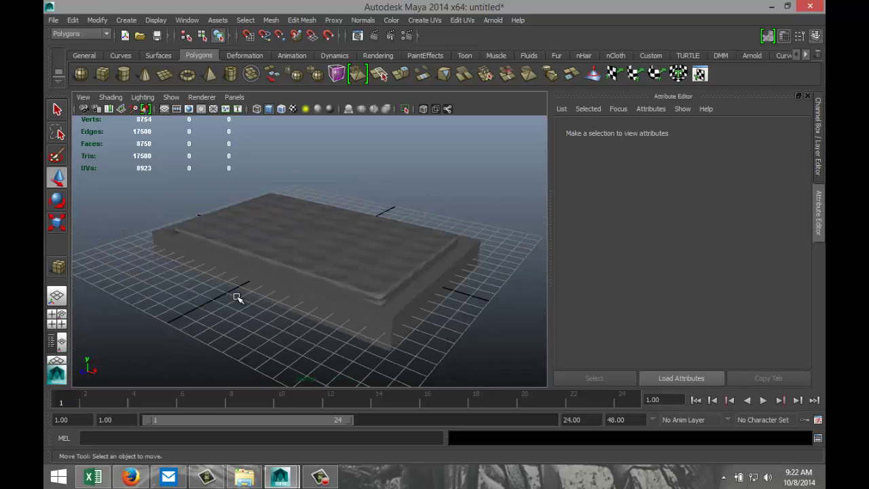
left_click_drag(207, 302, 227, 300, "alt")
scroll(333, 288, "up", 6)
scroll(349, 291, "up", 3)
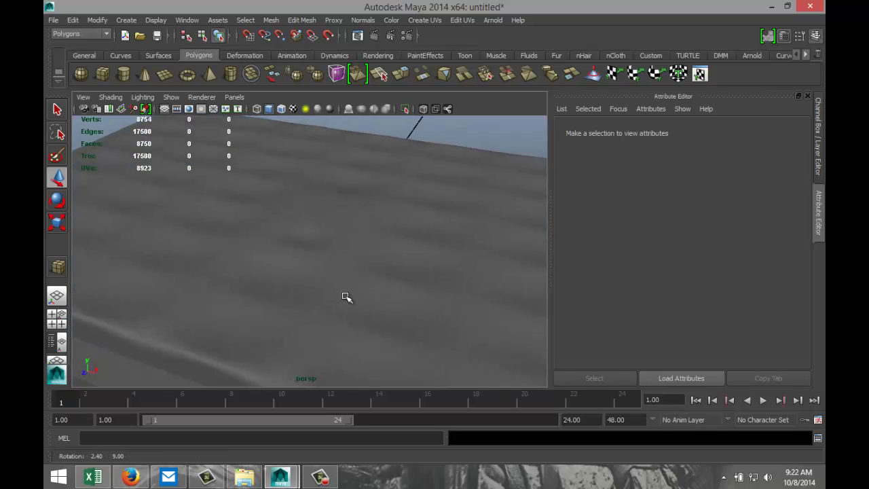
left_click_drag(346, 294, 337, 320, "alt")
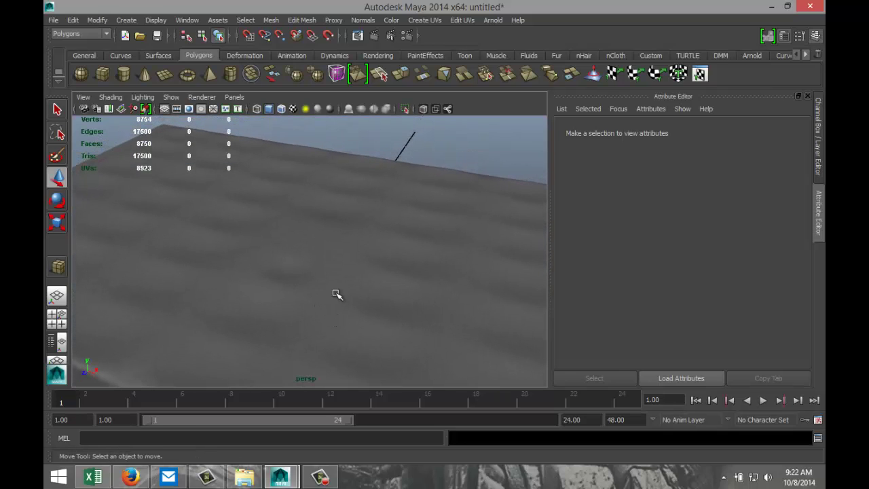
Step: Undo the smoothing and lower a top mattress vertex slightly
key("ctrl+z")
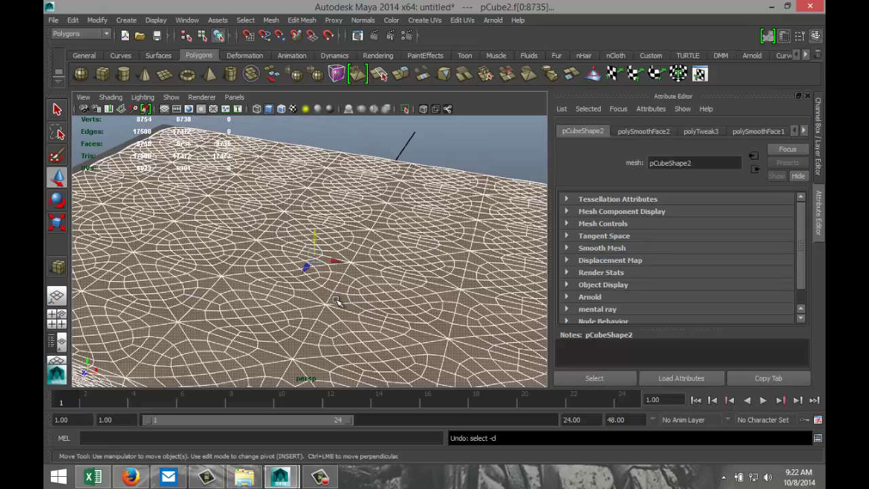
key("ctrl+z")
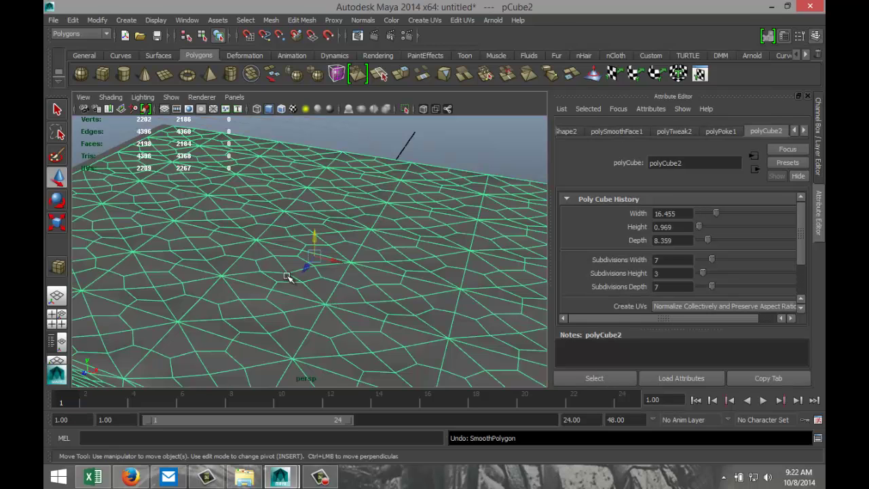
right_click_drag(287, 273, 236, 222)
left_click(287, 273)
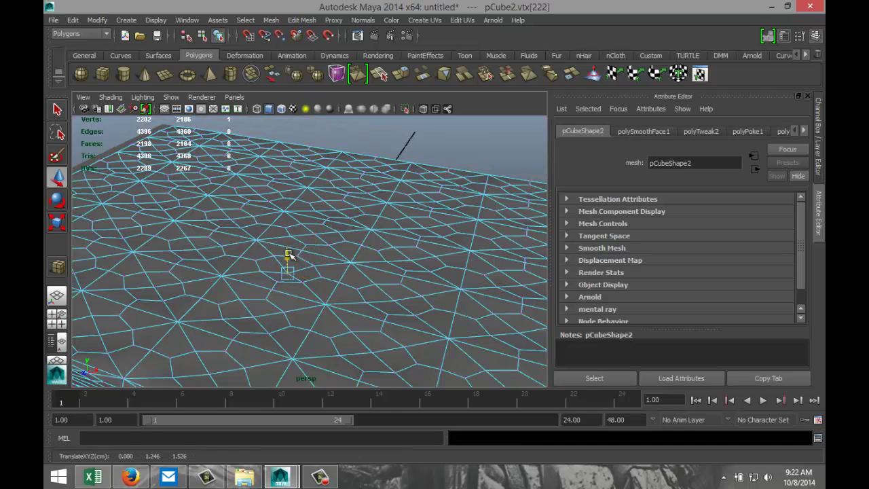
left_click(314, 235)
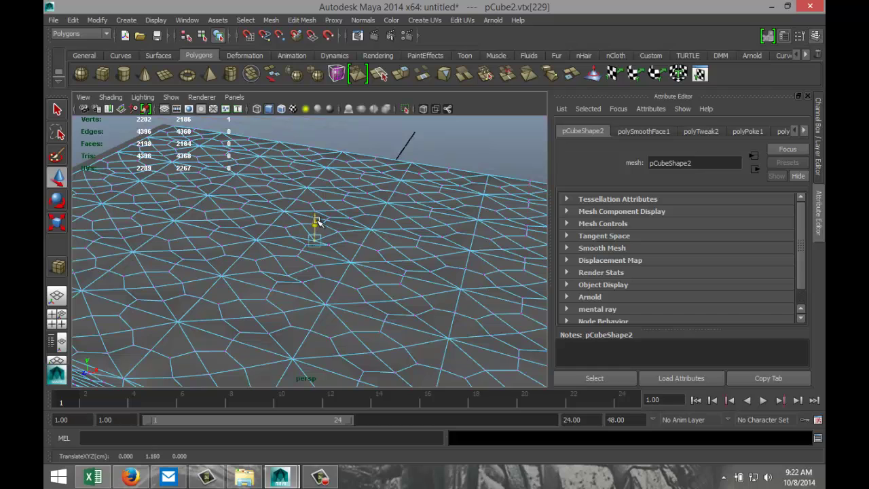
left_click_drag(316, 221, 317, 222)
Step: Re-smooth the mattress in Object Mode and orbit to check the tufting
key("a")
right_click_drag(399, 222, 451, 207)
left_click(378, 269)
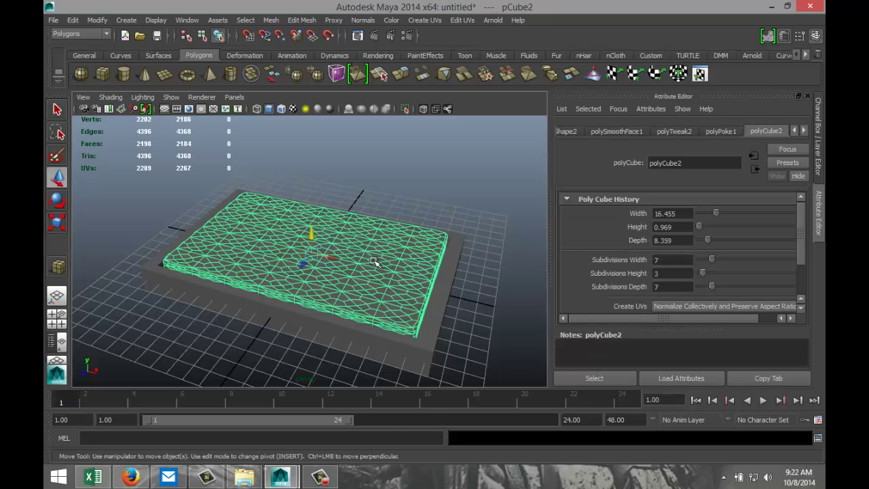
right_click_drag(374, 262, 339, 316, "shift")
left_click(460, 298)
left_click_drag(301, 333, 248, 299, "alt")
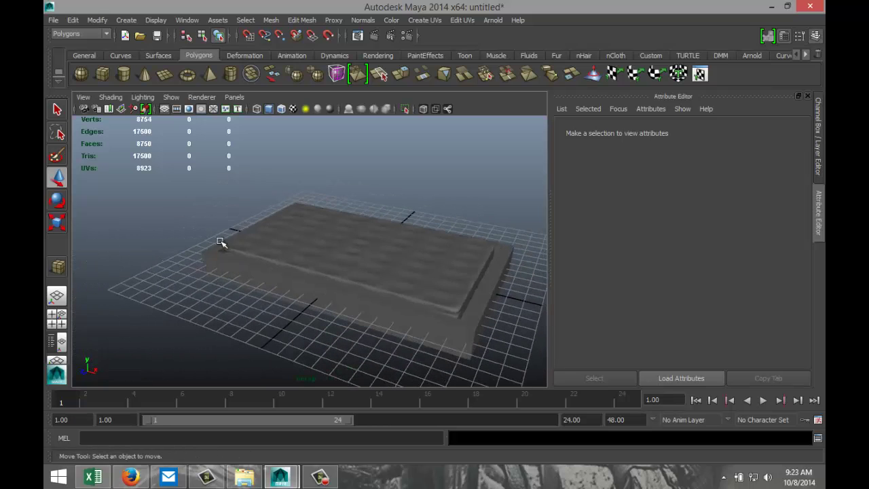
Step: Draw a flat polygon cube, pCube3, roughly 2.947 × 0.478 × 3.837
left_click(102, 73)
left_click_drag(136, 331, 218, 313)
left_click_drag(175, 332, 280, 214)
key("w")
Step: Move the flat box onto the mattress near one end
right_click_drag(275, 219, 370, 286, "alt")
left_click_drag(389, 290, 299, 367, "alt")
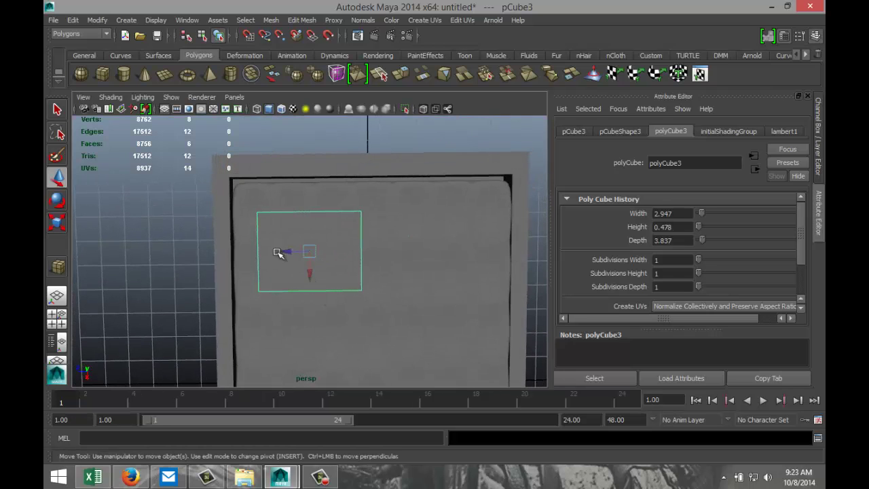
left_click_drag(284, 252, 291, 251)
left_click_drag(315, 278, 319, 273)
left_click_drag(292, 247, 409, 252)
middle_click_drag(364, 259, 278, 258)
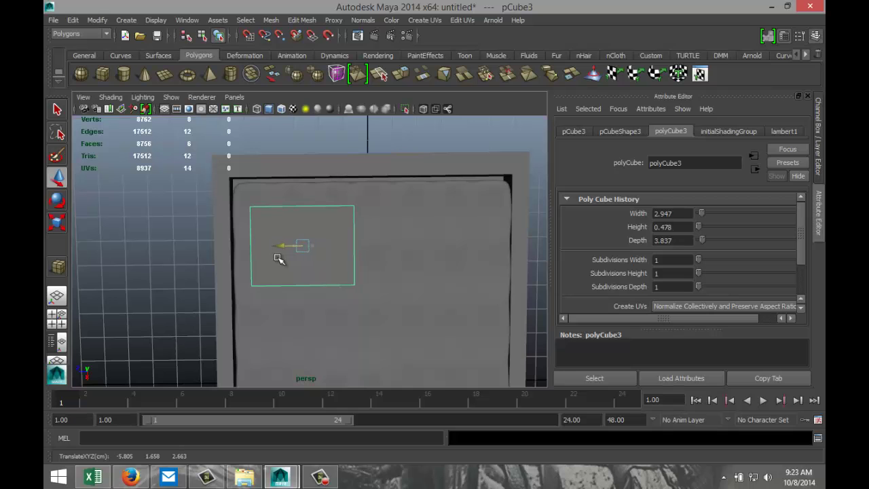
left_click_drag(125, 288, 45, 202, "alt")
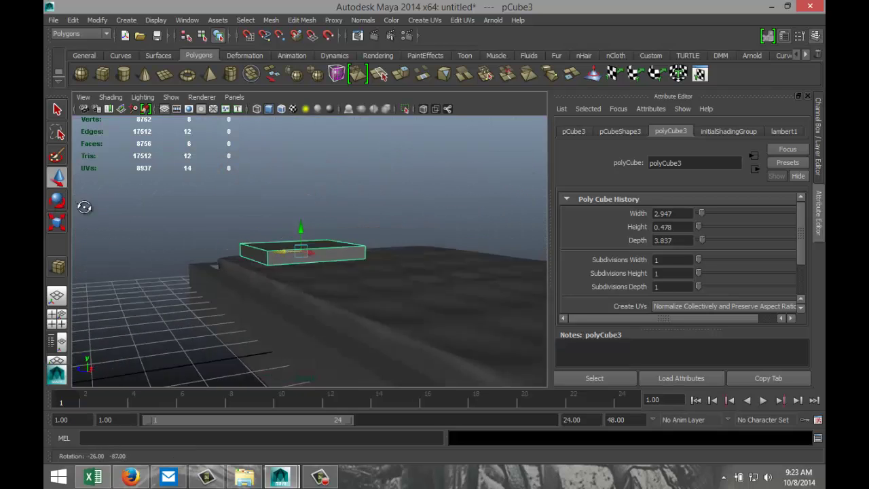
left_click_drag(84, 207, 98, 214, "alt")
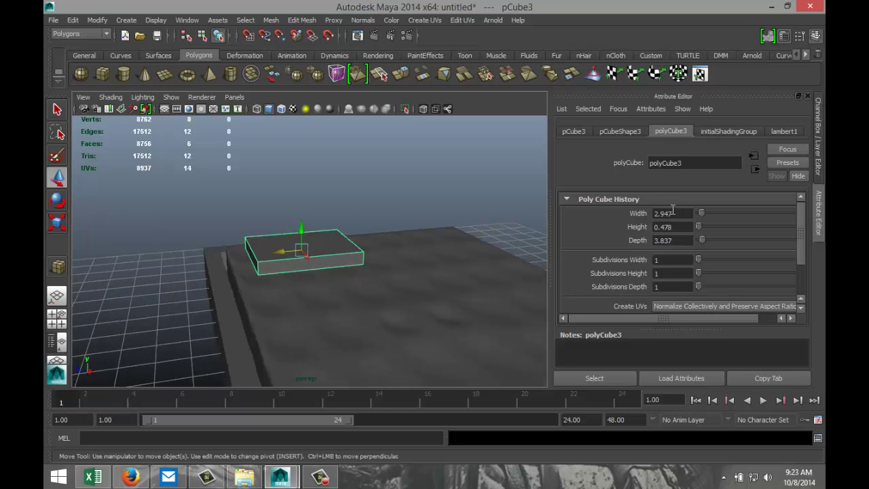
Step: Give polyCube3 Subdivisions Width 7, Height 4 and Depth 7 in the Attribute Editor
left_click(682, 260)
left_click(665, 274)
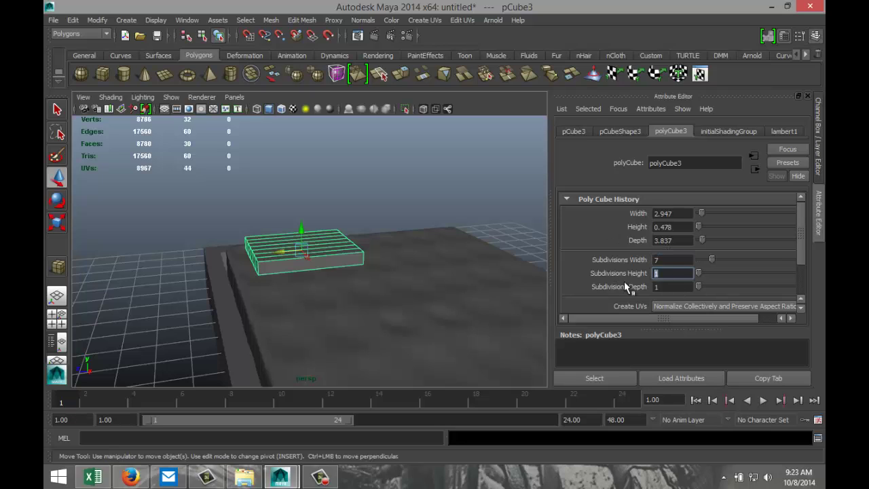
left_click(662, 287)
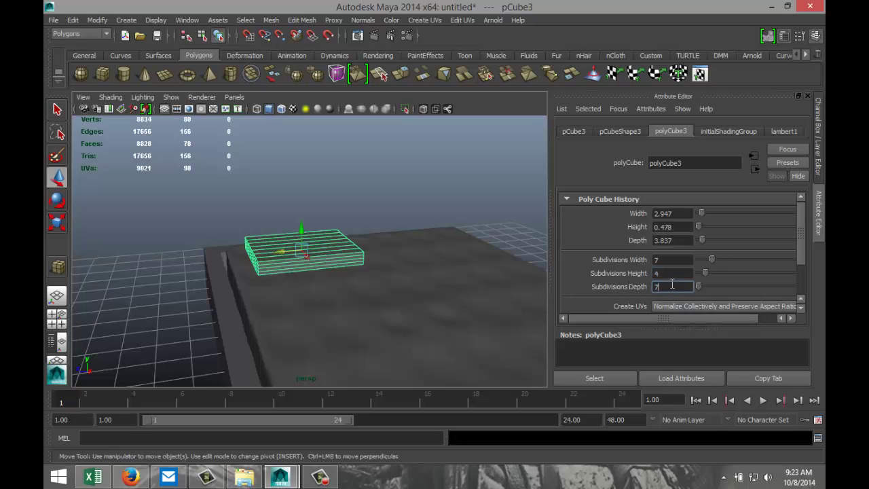
left_click(658, 273)
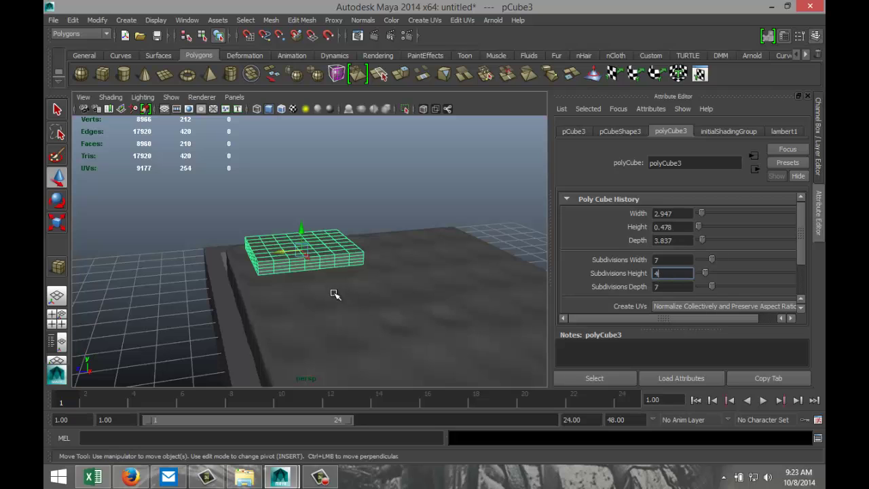
left_click_drag(154, 252, 178, 252, "alt")
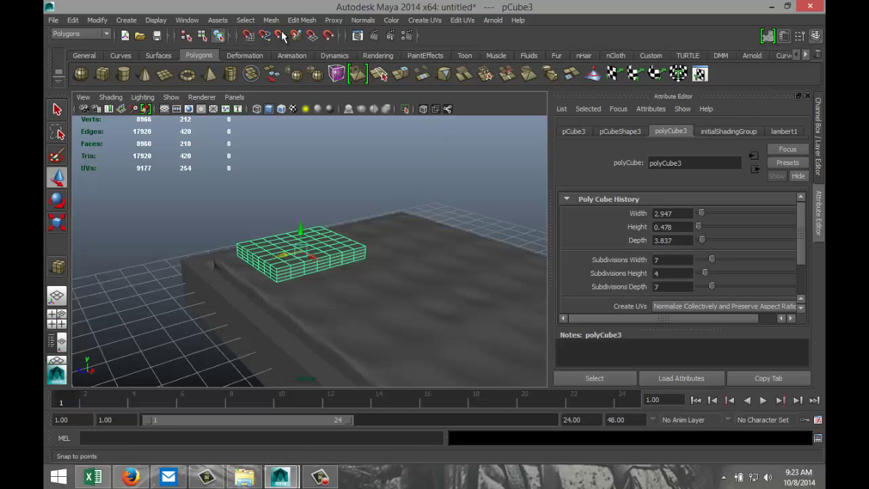
Step: Under the nDynamics menu set, make pCube3 an nCloth and add a Gravity field
left_click(107, 34)
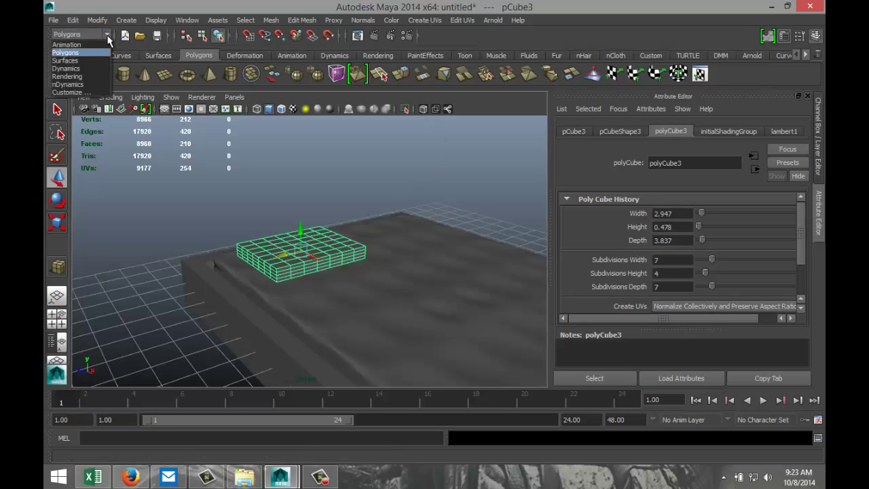
left_click(68, 84)
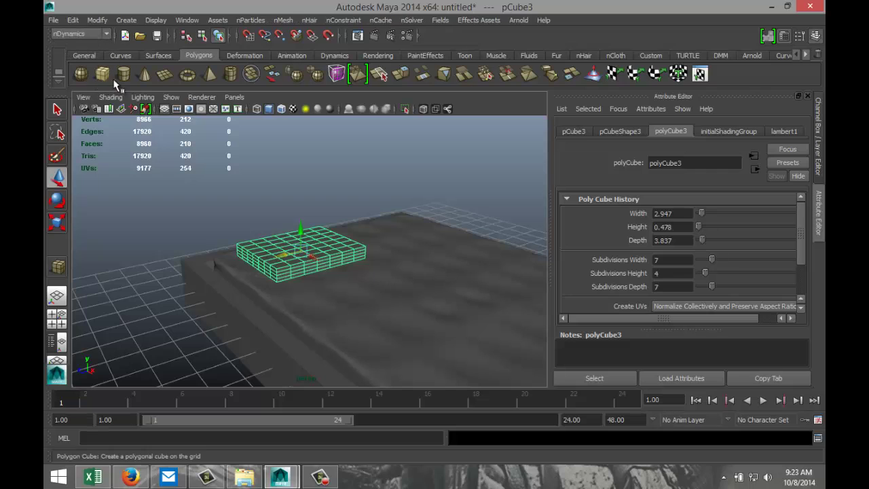
left_click(283, 21)
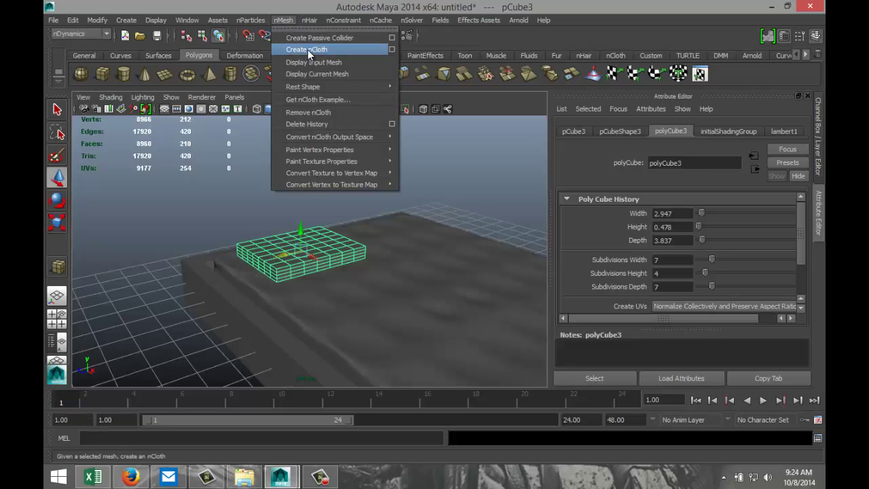
left_click(308, 49)
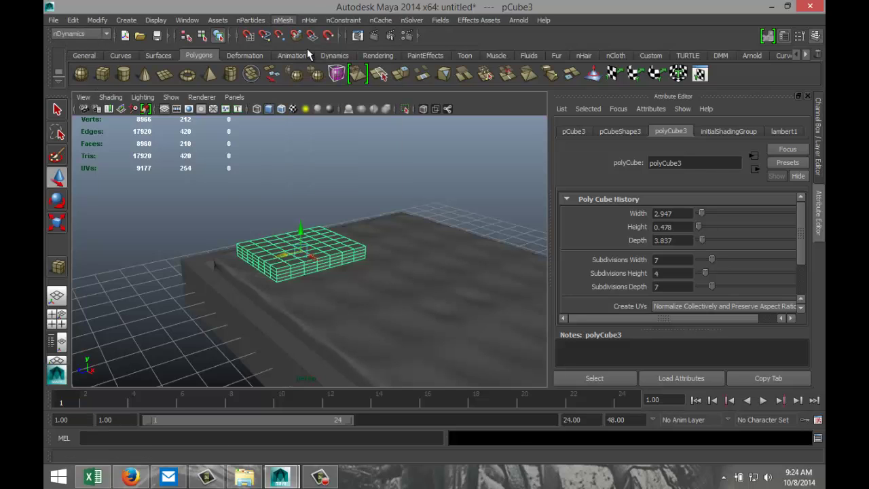
left_click(325, 248)
left_click(441, 20)
left_click(464, 61)
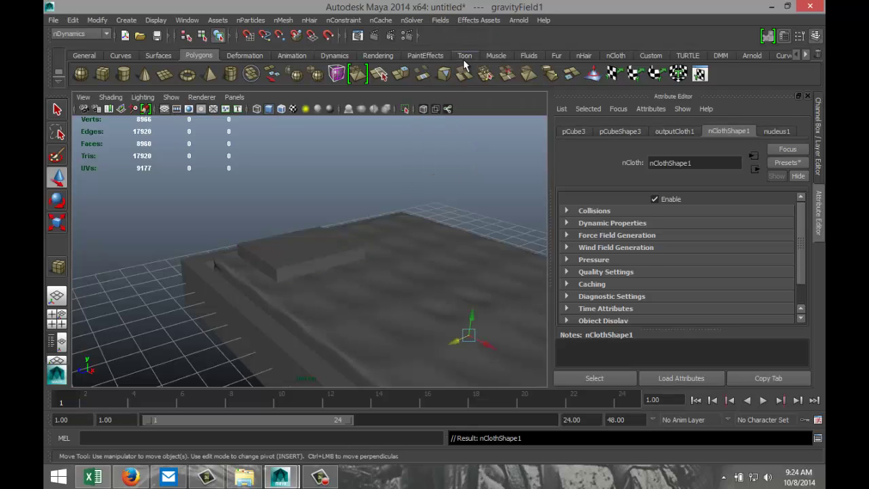
Step: Make the mattress pCube2 a passive collider
left_click_drag(210, 240, 249, 262, "alt")
left_click(346, 289)
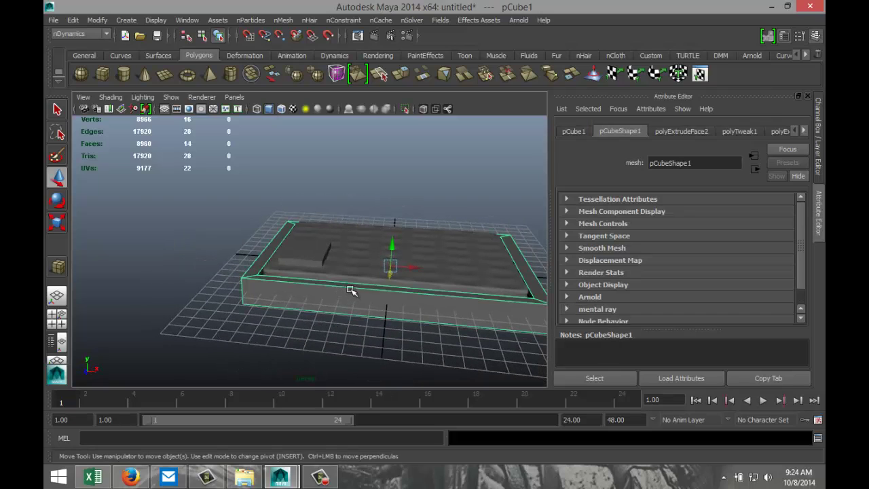
left_click(352, 272)
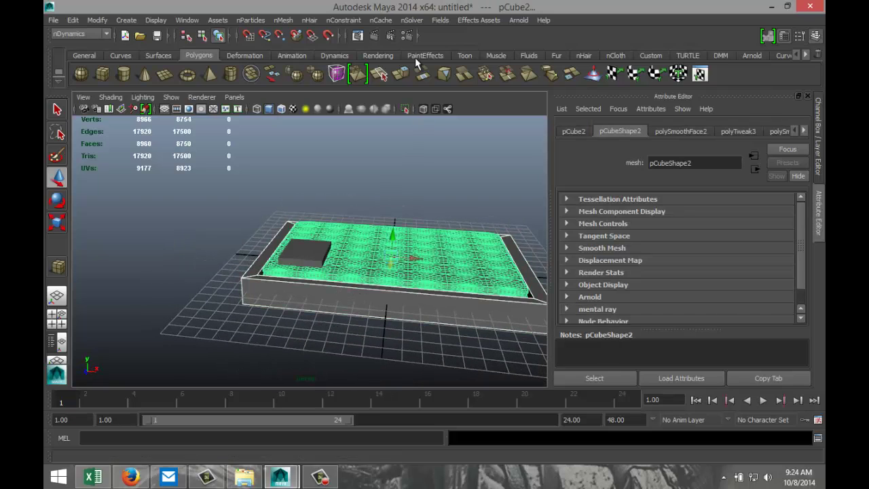
left_click(283, 21)
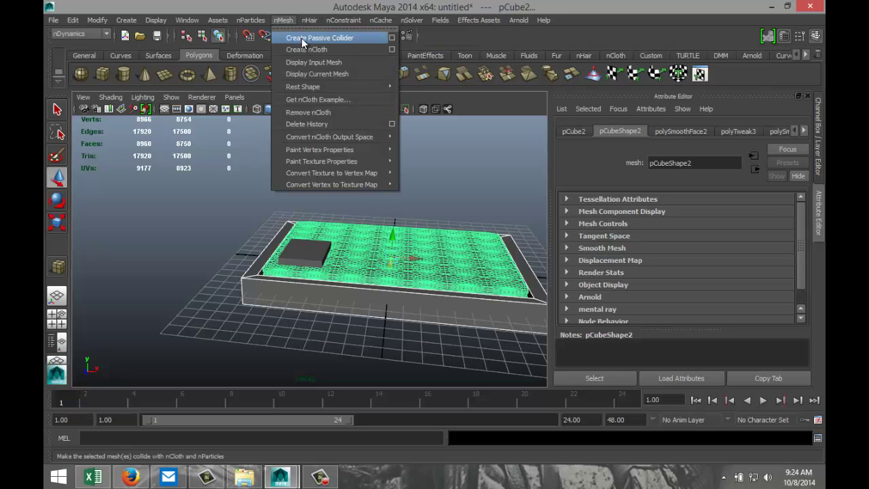
left_click(302, 39)
scroll(269, 252, "up", 3)
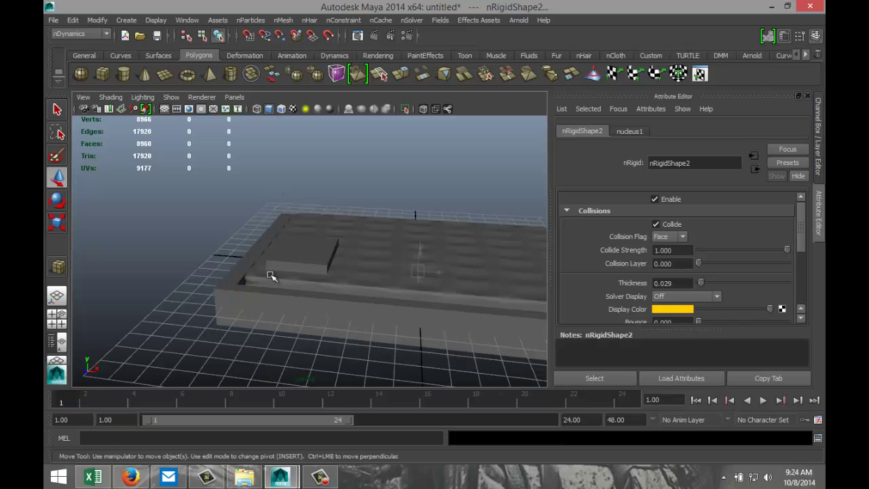
left_click_drag(271, 281, 206, 295, "alt")
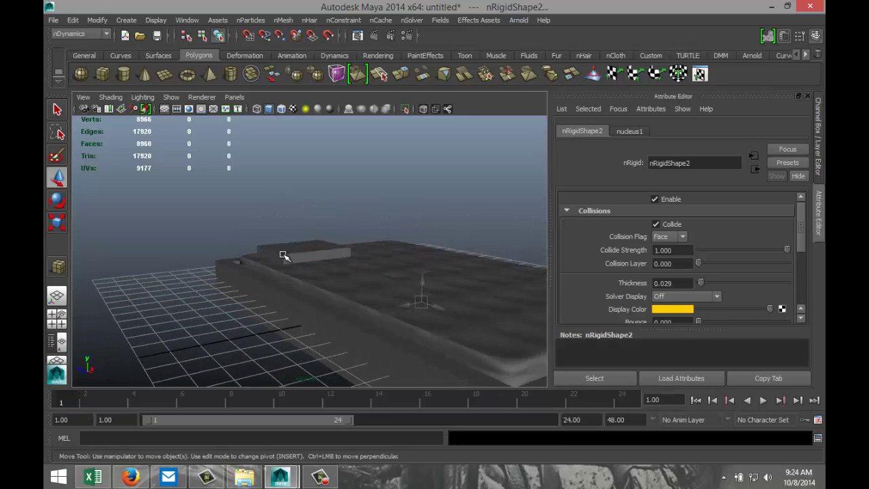
Step: Check nucleus1's Gravity and Ground Plane settings, then return to pCube3's nClothShape1 tab
left_click(283, 255)
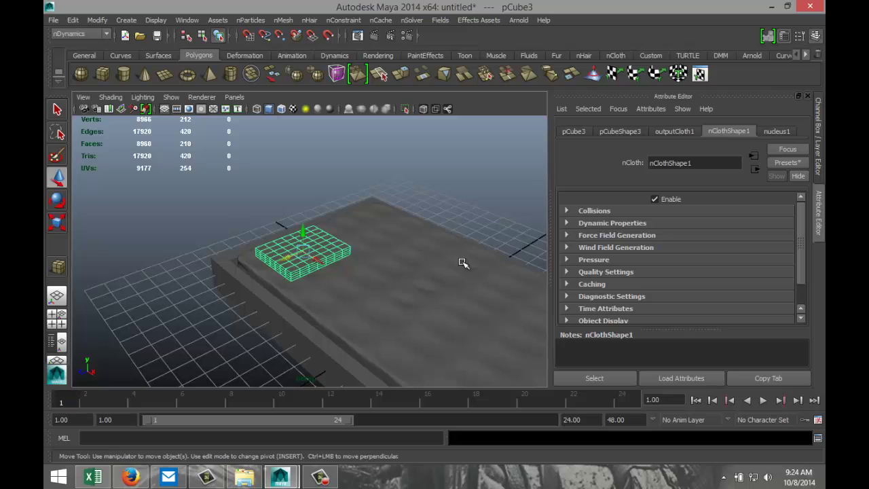
left_click(776, 133)
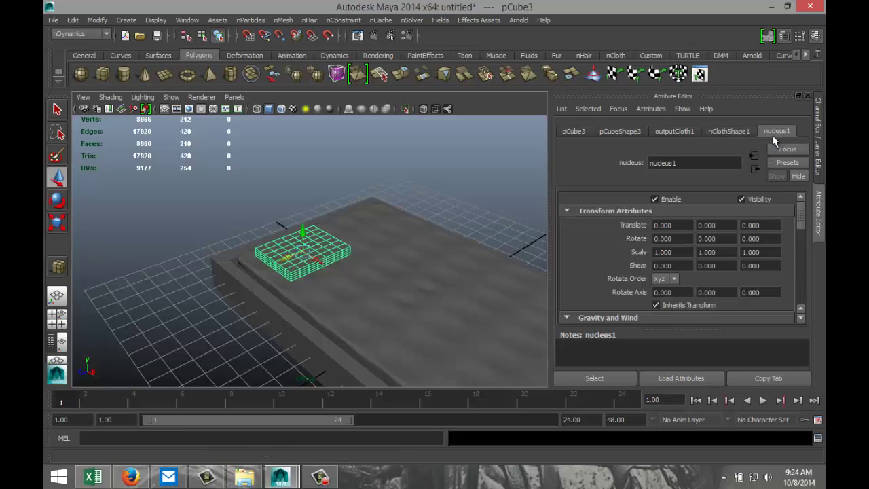
scroll(691, 239, "down", 3)
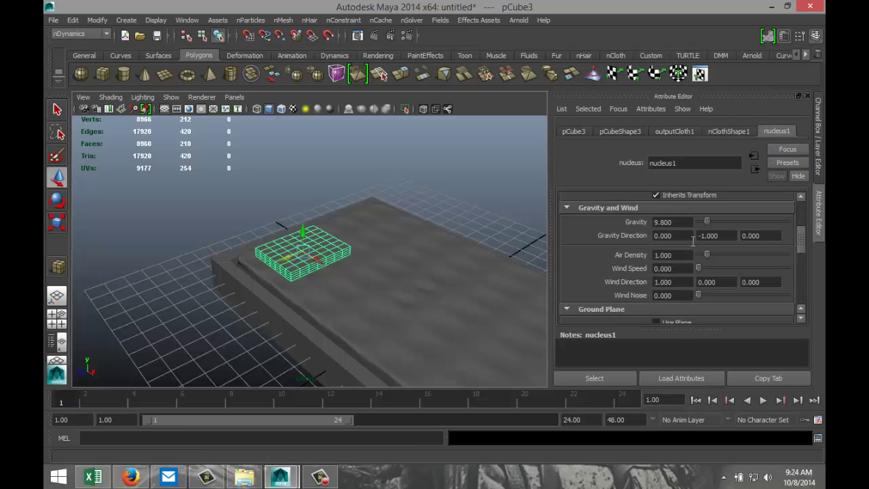
scroll(687, 238, "down", 3)
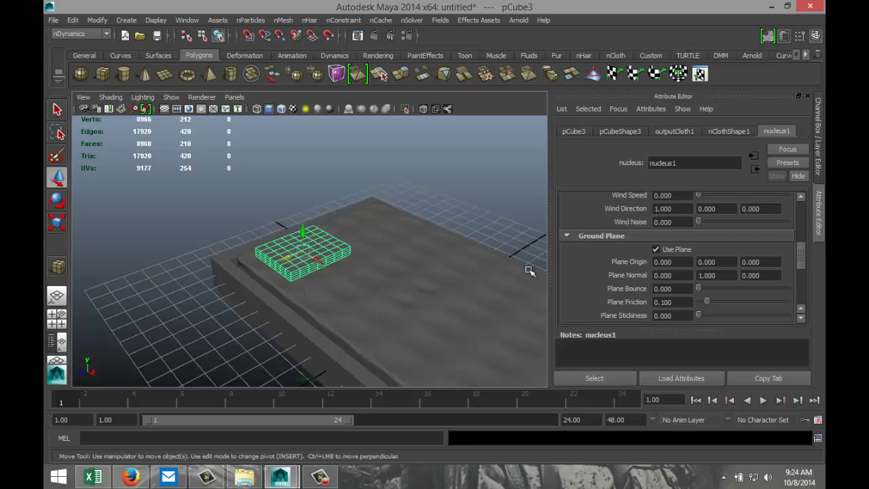
scroll(725, 254, "down", 8)
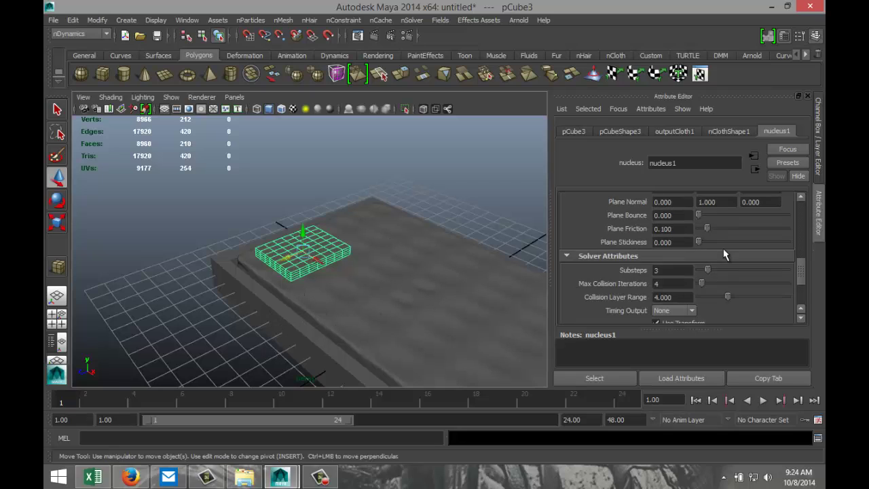
scroll(722, 262, "up", 5)
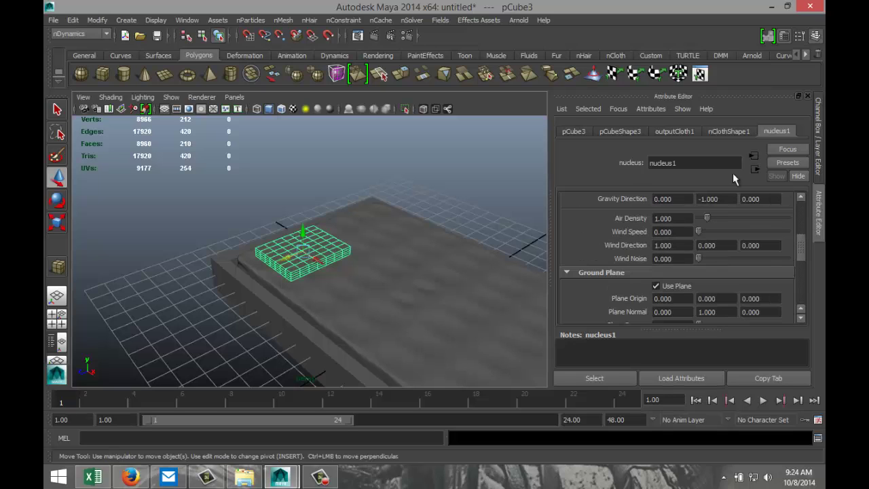
left_click(731, 131)
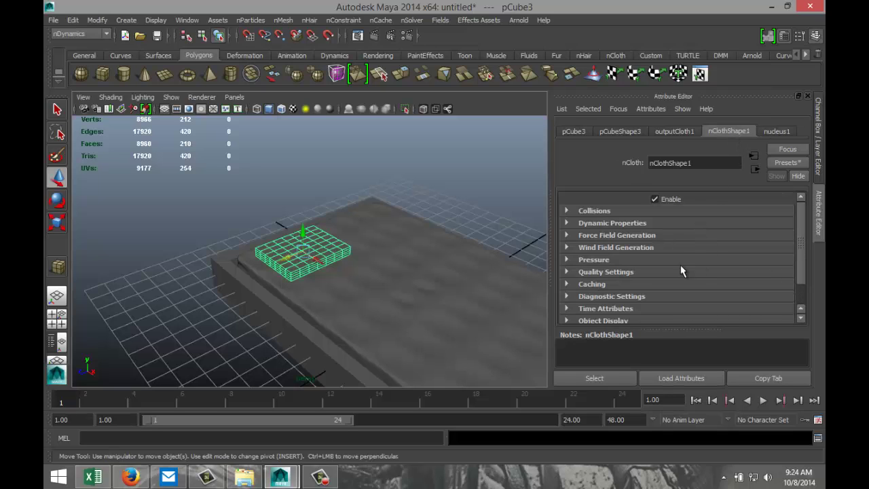
Step: Set the playback end time to 200 and the nCloth Pressure to 1
left_click(567, 261)
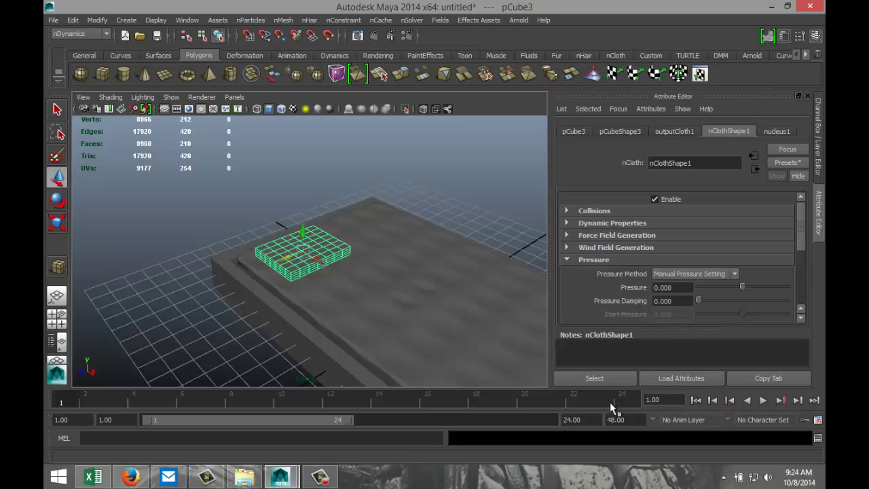
left_click(573, 419)
type("2")
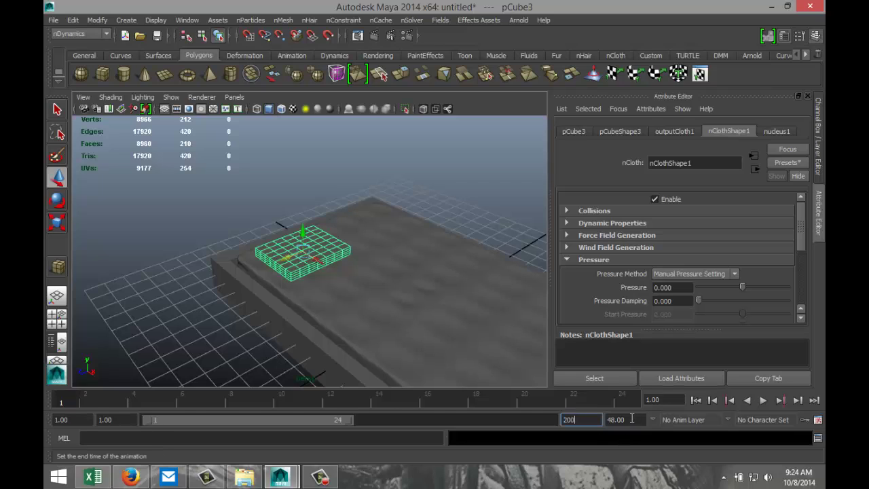
key("Tab")
left_click(677, 288)
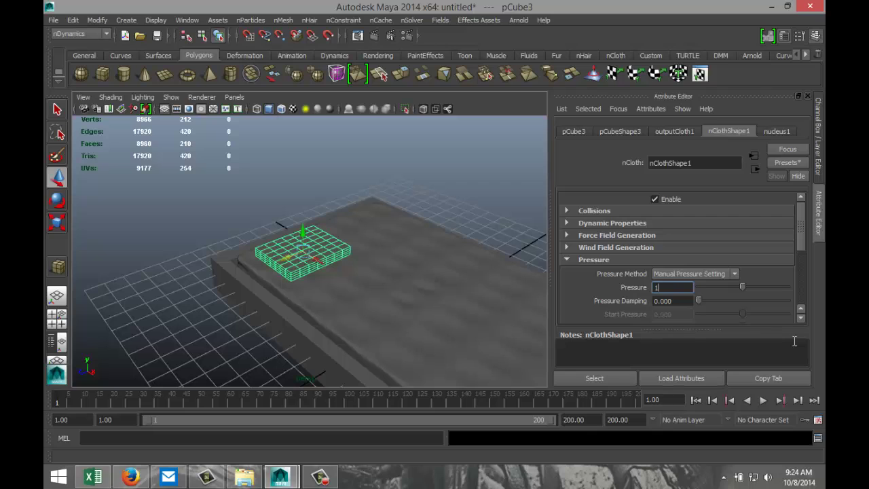
left_click(679, 301)
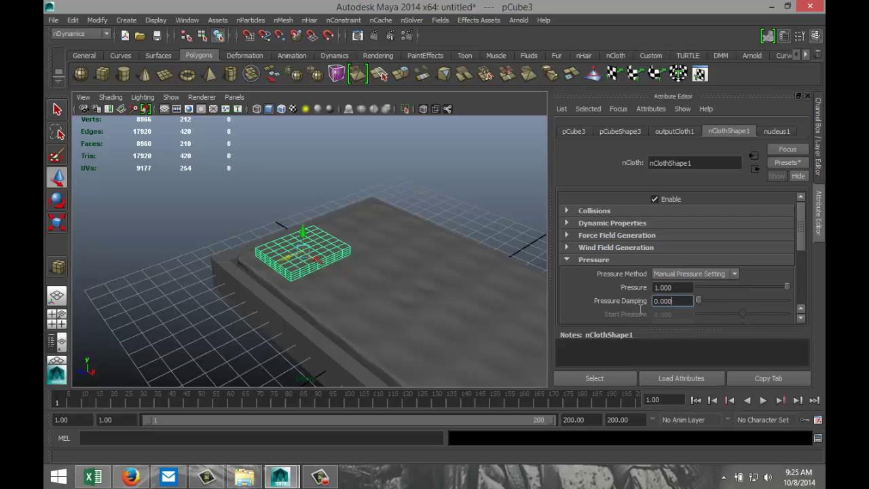
left_click_drag(367, 297, 349, 299, "alt")
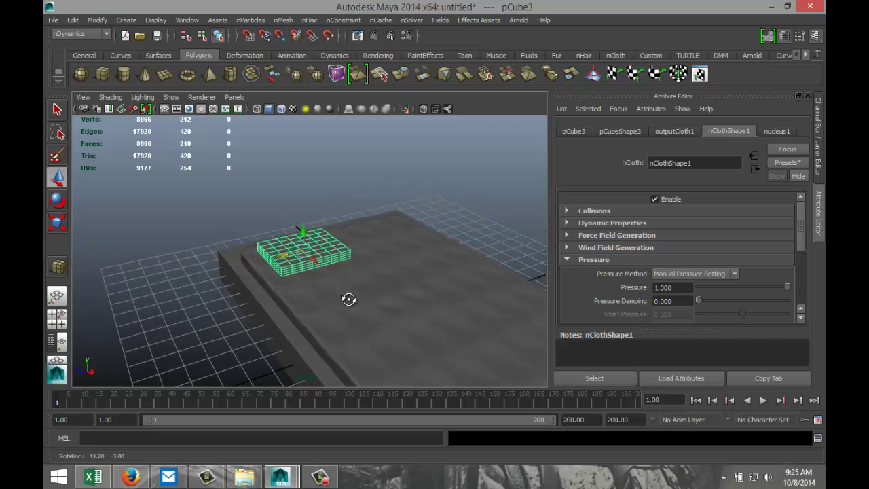
Step: Preview the cloth simulation, rewind, and lower Pressure to 0.8
left_click(763, 401)
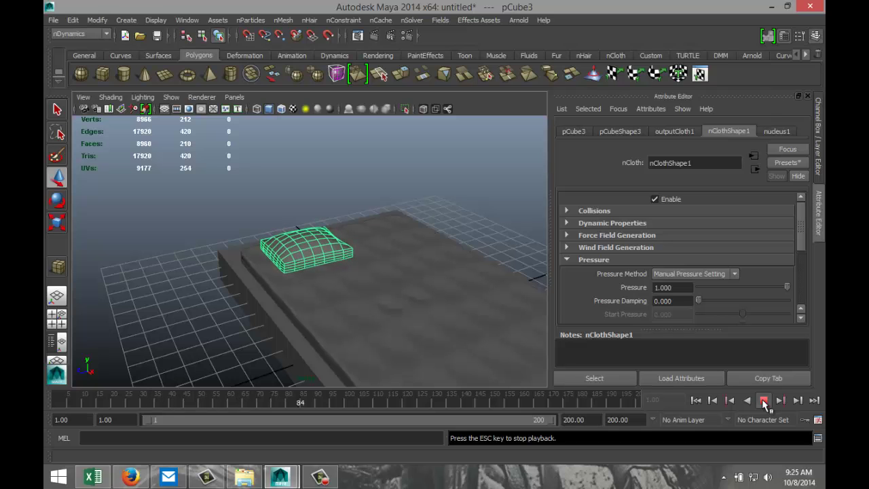
left_click(763, 401)
left_click_drag(358, 318, 262, 332, "alt")
left_click(694, 401)
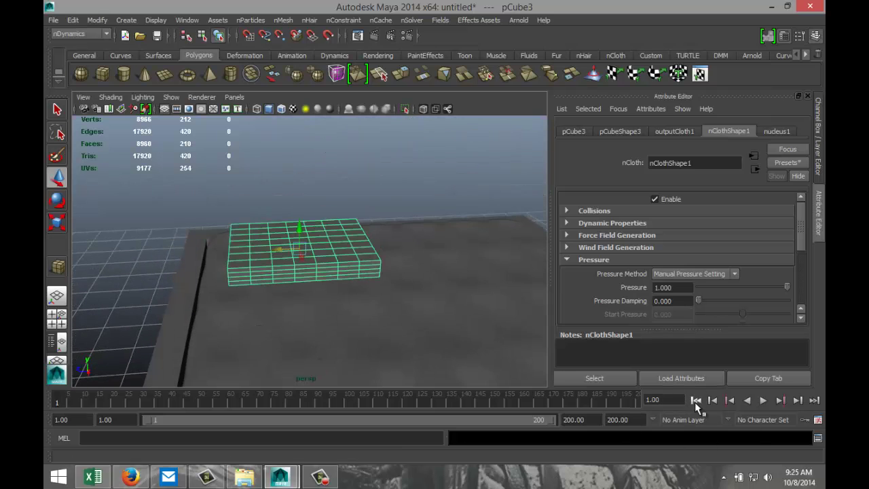
left_click_drag(689, 288, 603, 291)
left_click(674, 301)
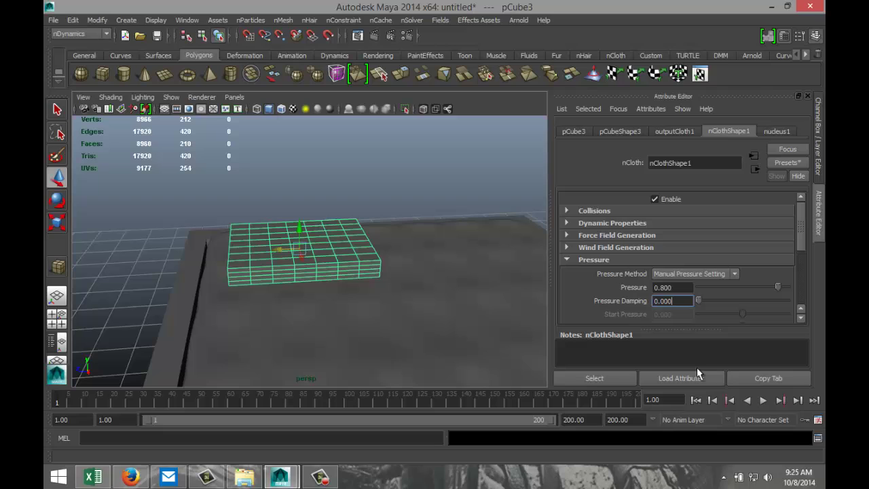
Step: Replay at 0.8, then set Pressure to 0.5 and simulate to frame 48
left_click(763, 400)
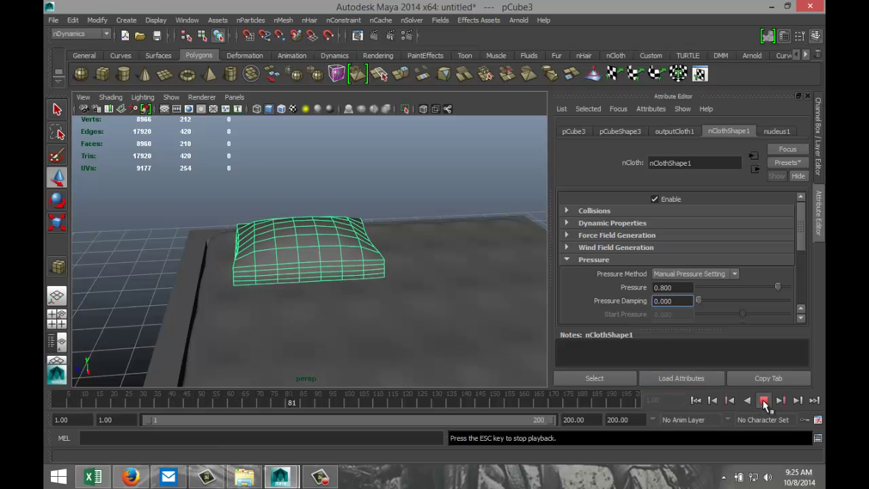
left_click(763, 401)
left_click(695, 400)
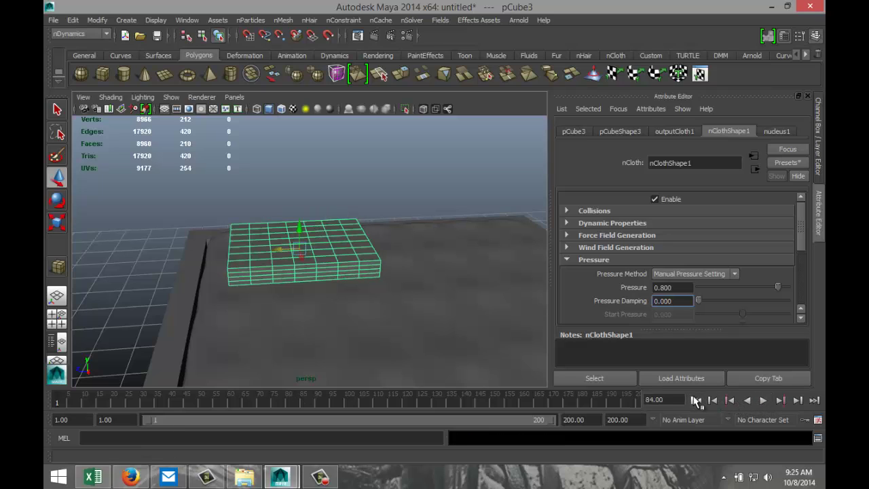
left_click(670, 287)
type("0.5")
left_click(681, 301)
left_click(762, 399)
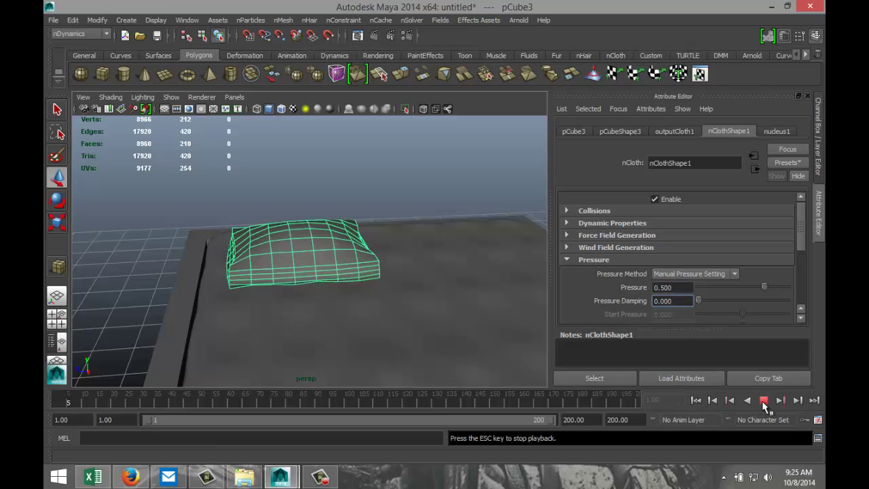
left_click(763, 400)
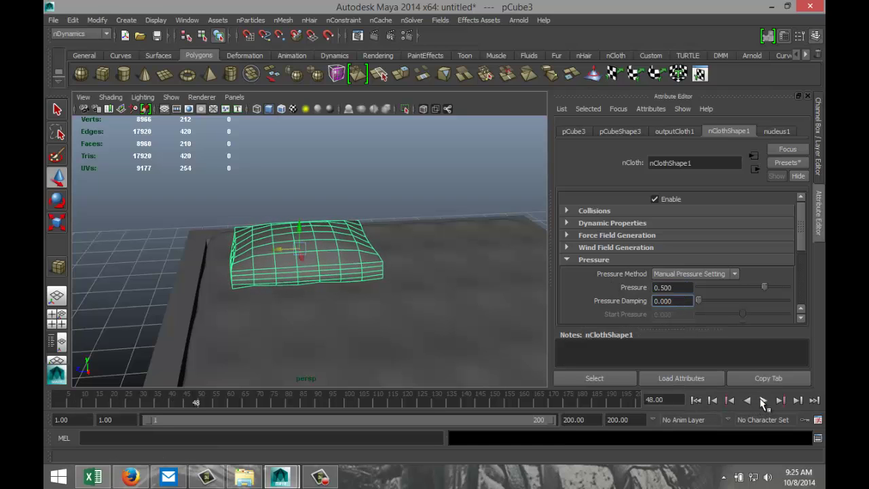
left_click_drag(351, 352, 397, 346, "alt")
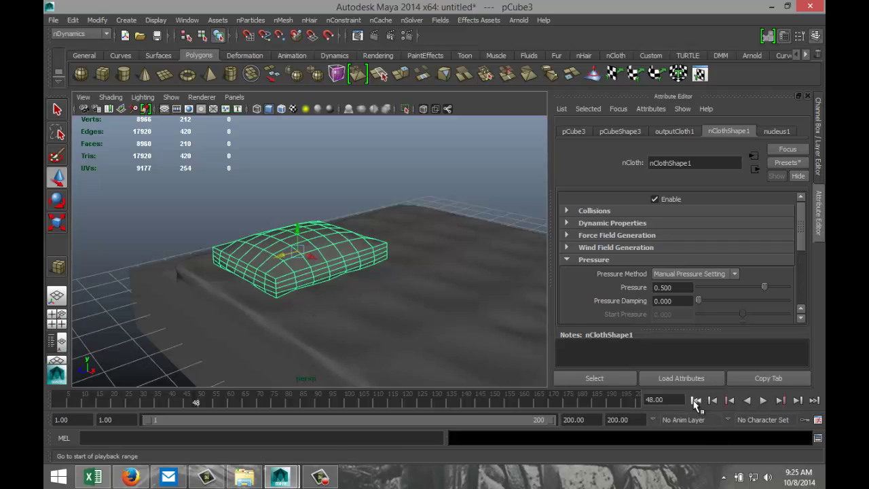
Step: Delete the pillow's construction history and move it up and to the right
left_click(73, 20)
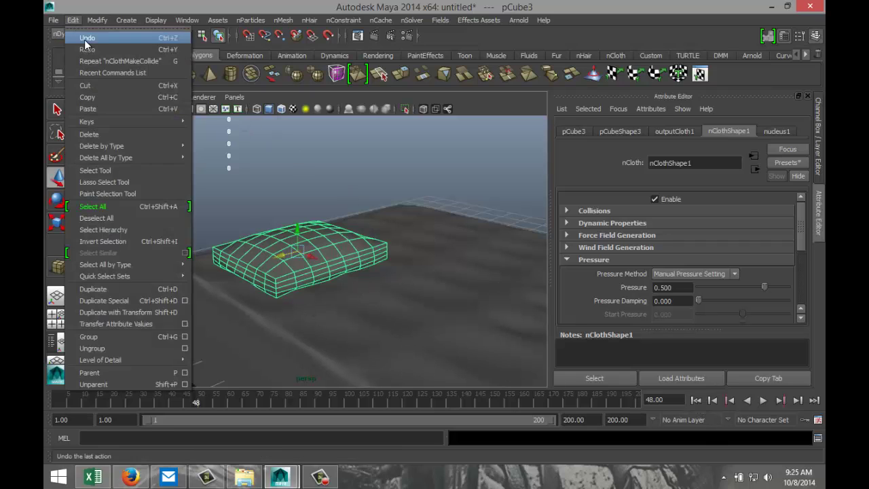
mouse_move(150, 145)
left_click(218, 155)
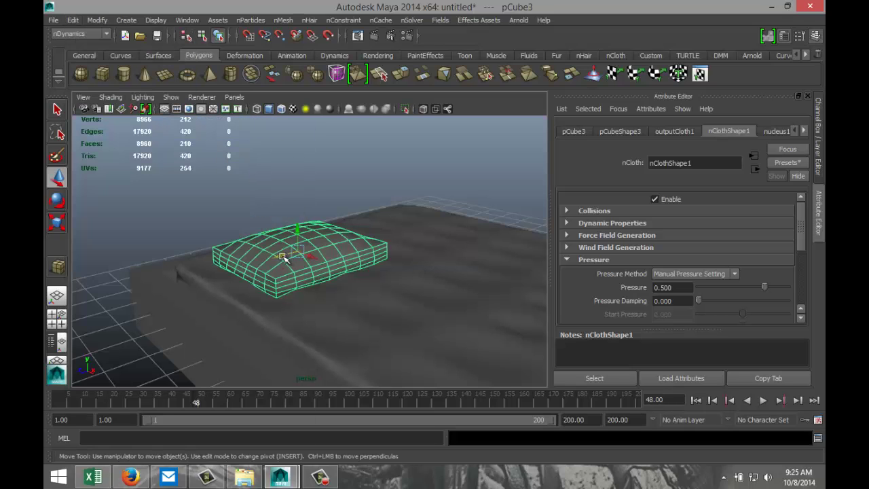
left_click_drag(282, 257, 353, 236)
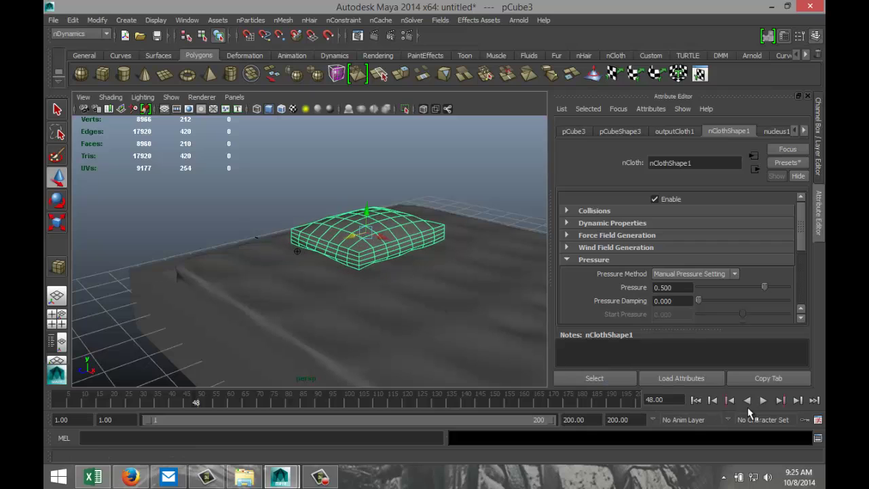
Step: Run the simulation, rewind, and move the pillow toward the front of the bed
left_click(763, 401)
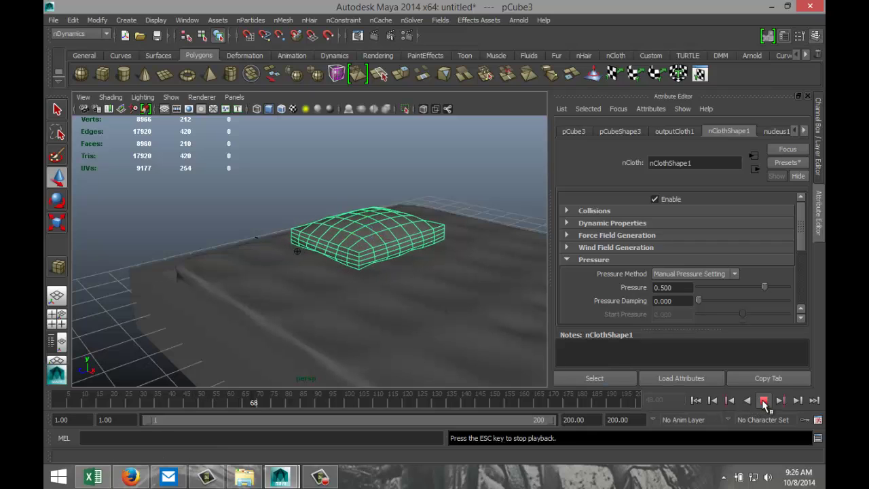
left_click(764, 400)
left_click(697, 401)
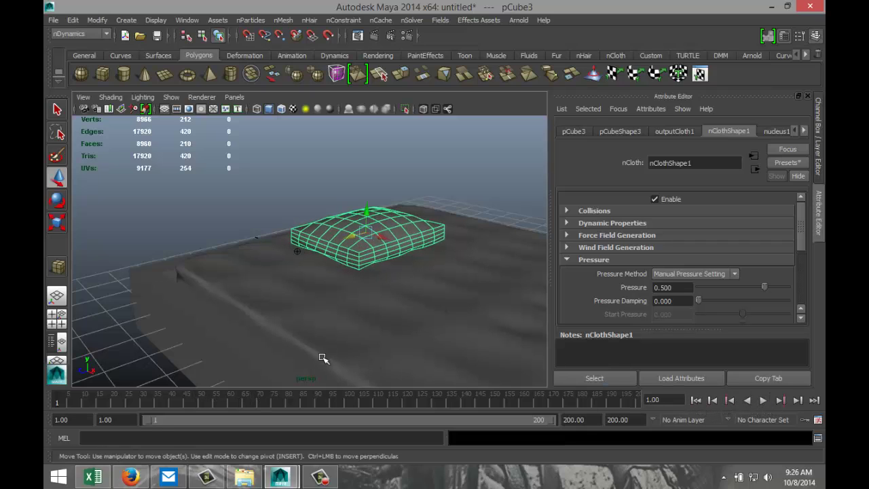
left_click_drag(367, 232, 281, 262)
left_click_drag(251, 292, 311, 285, "alt")
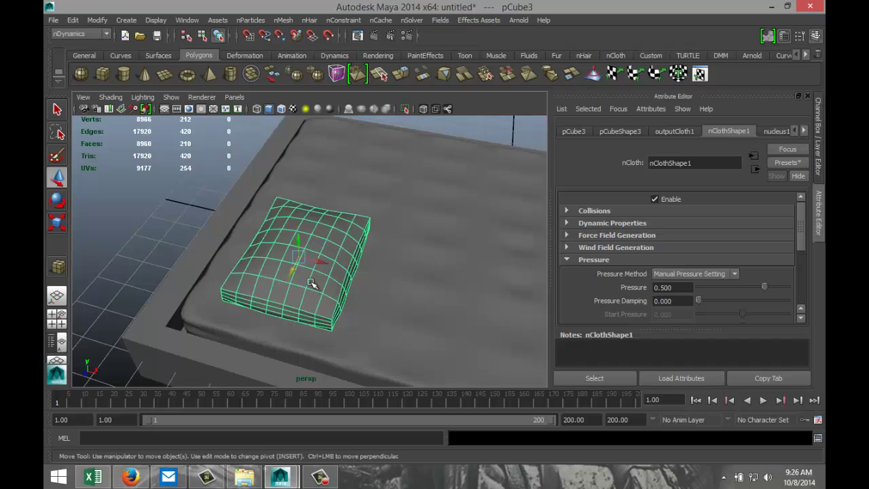
Step: Smooth the pillow into a rounded cushion and rotate it slightly
right_click_drag(311, 285, 301, 317, "shift")
left_click(171, 241)
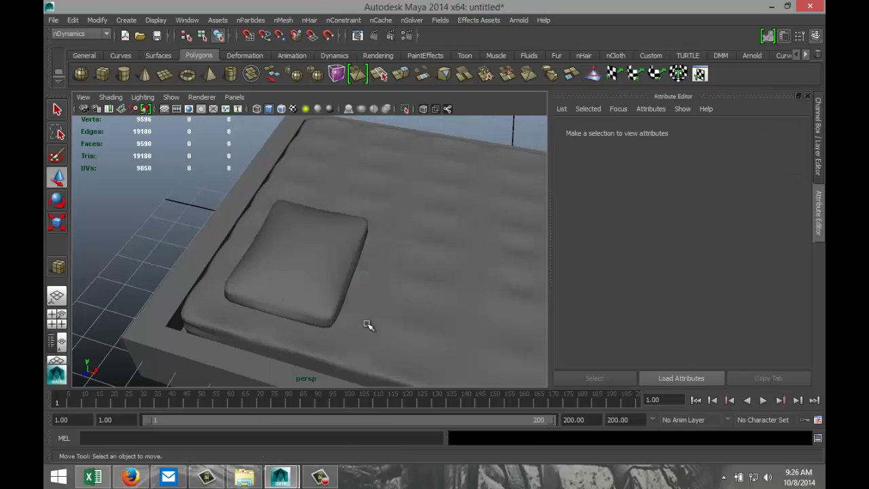
left_click_drag(369, 324, 281, 349, "alt")
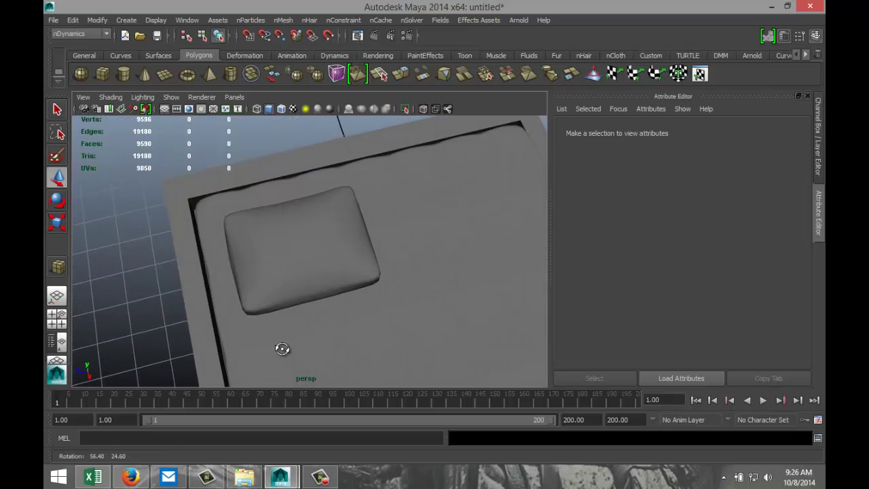
left_click(312, 264)
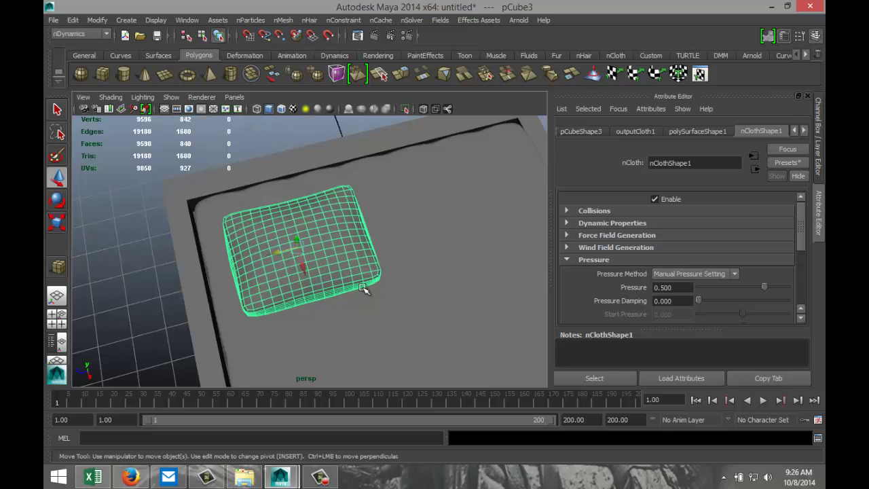
key("e")
left_click_drag(291, 279, 294, 280)
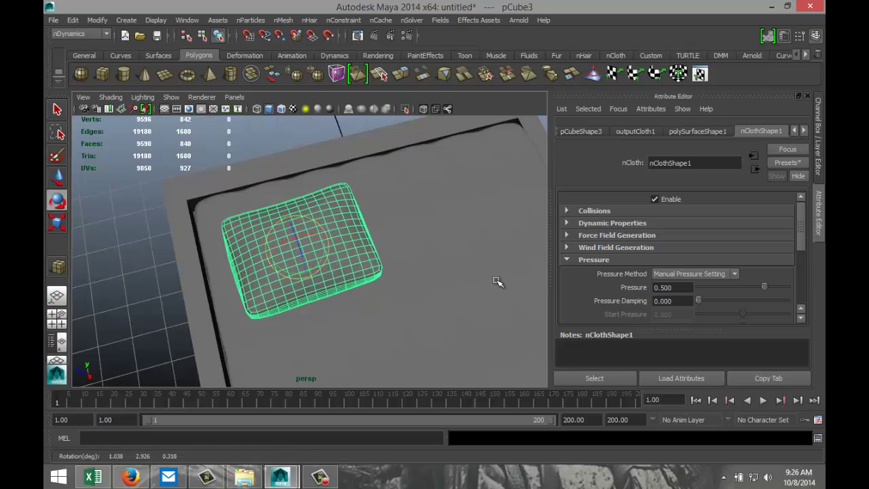
Step: Duplicate the pillow and move the copy to the right beside the first
key("ctrl+d")
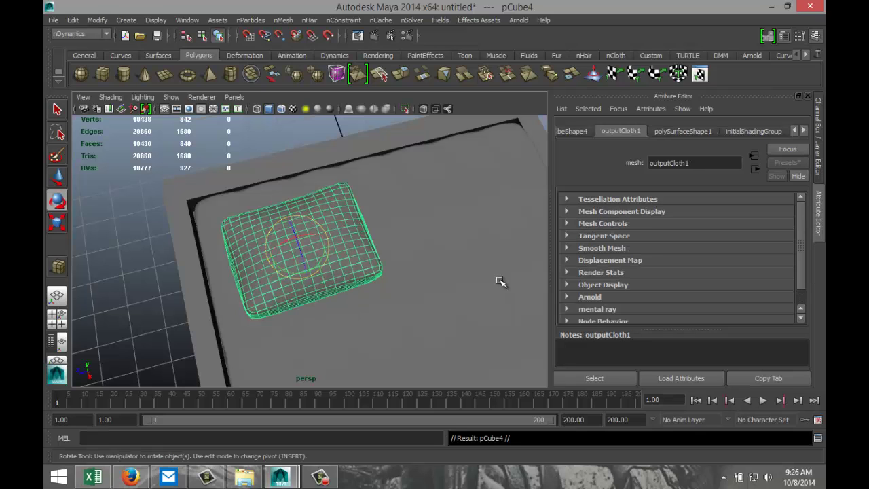
key("w")
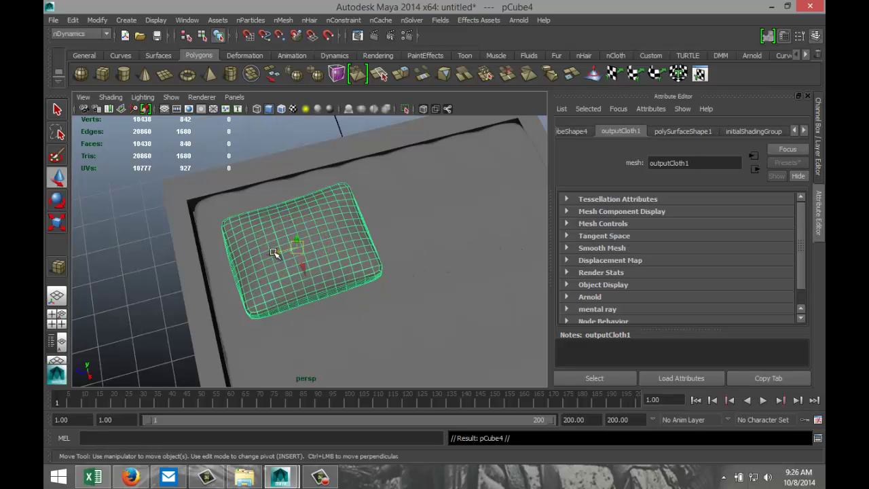
middle_click_drag(273, 253, 438, 229)
scroll(444, 245, "down", 3)
key("e")
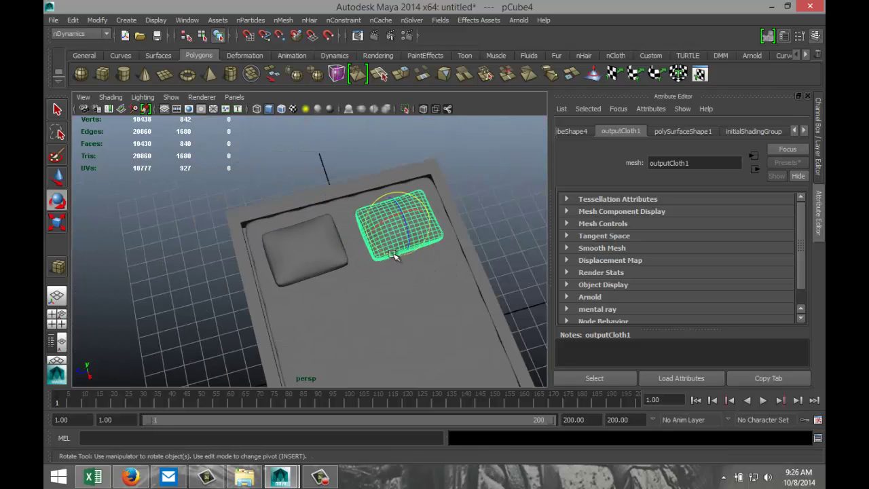
left_click_drag(382, 253, 445, 250)
key("ctrl+z")
Step: Orbit low and high over the bed to check both pillows, then deselect
left_click_drag(442, 285, 412, 266, "alt")
left_click_drag(190, 280, 242, 293, "alt")
left_click(165, 223)
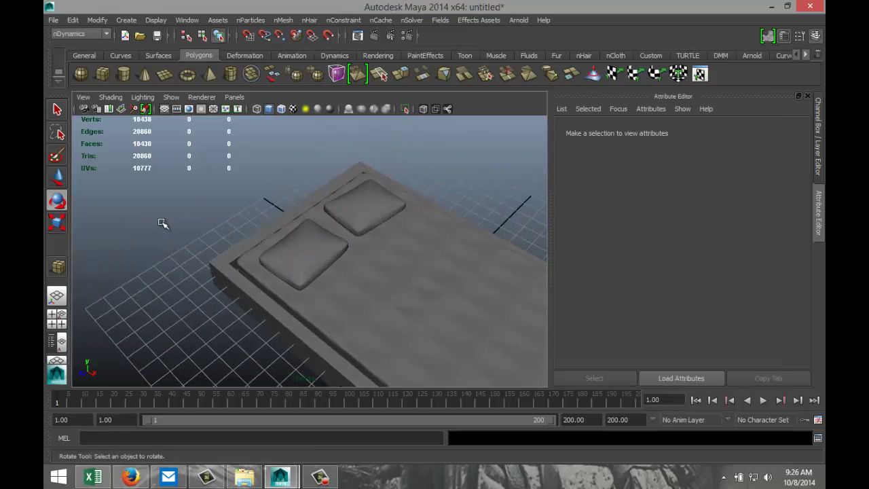
scroll(186, 249, "down", 5)
scroll(186, 249, "up", 3)
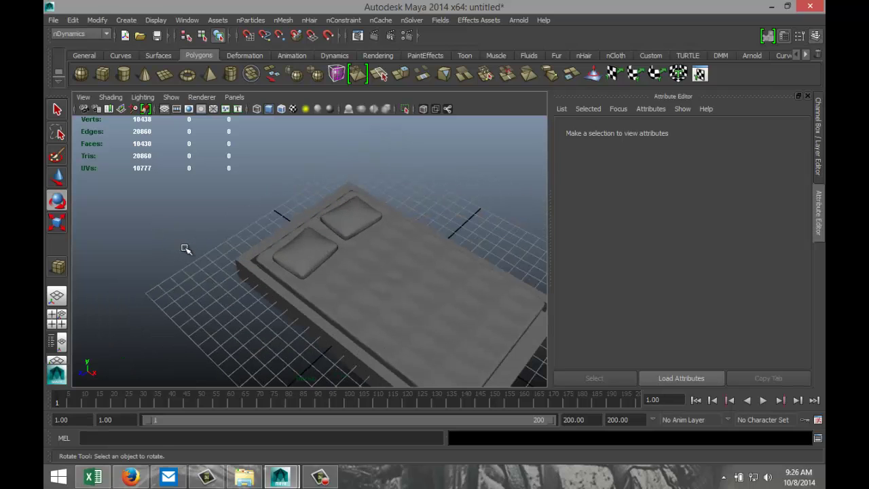
Step: Draw a new polygon cube, pCube5, in front of the bed
left_click_drag(176, 260, 155, 249, "alt")
mouse_move(278, 331)
left_mouse_down("alt")
mouse_move(320, 330)
mouse_move(311, 316)
left_mouse_up("alt")
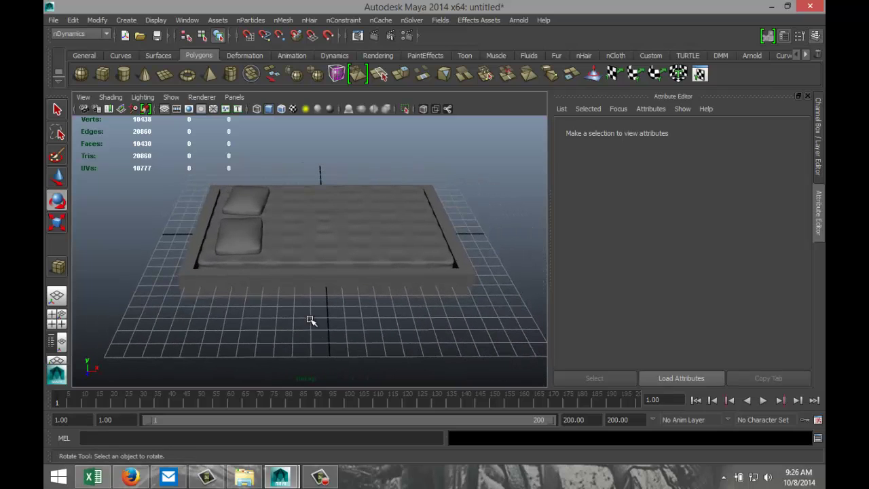
left_click(104, 74)
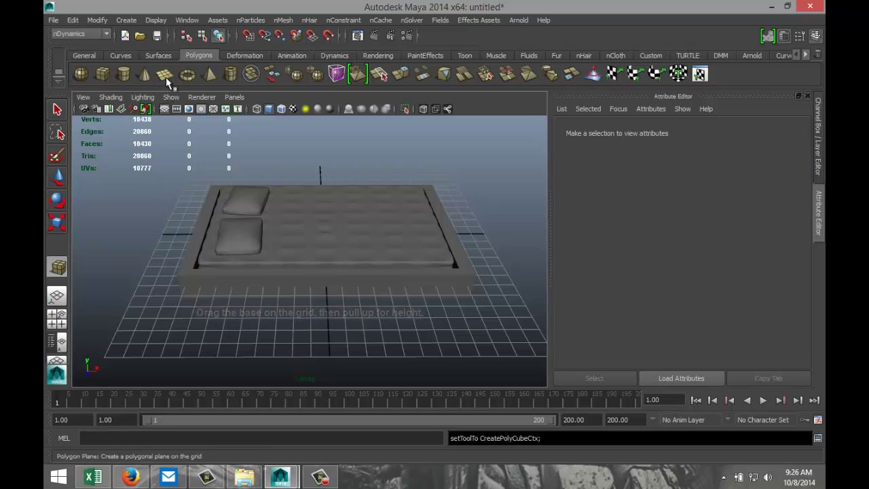
left_click(102, 74)
left_click_drag(209, 319, 511, 428)
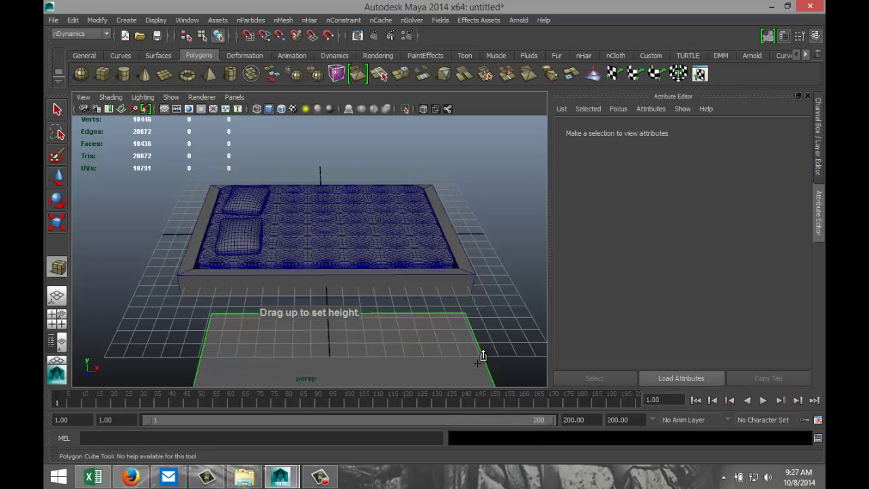
mouse_move(483, 355)
left_mouse_down()
mouse_move(486, 370)
mouse_move(473, 369)
left_mouse_up()
Step: Flatten the new box into a thin slab with a Y scale of about 0.042
key("e")
scroll(469, 360, "down", 4)
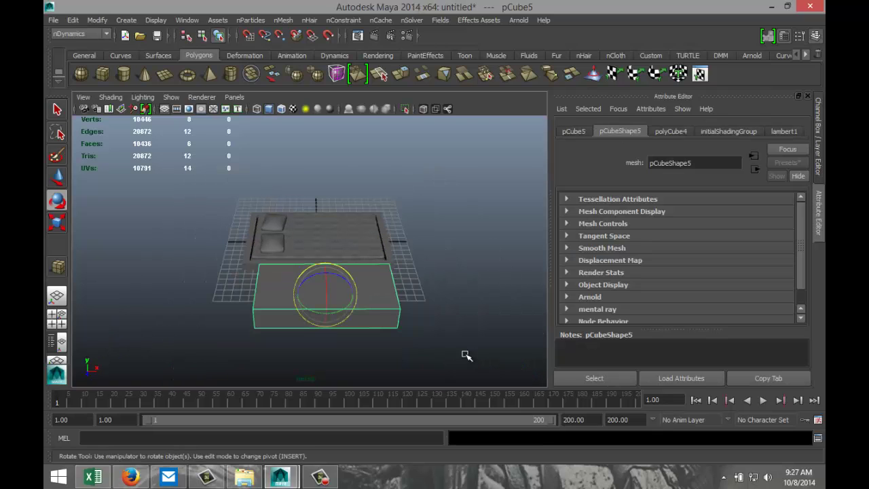
key("r")
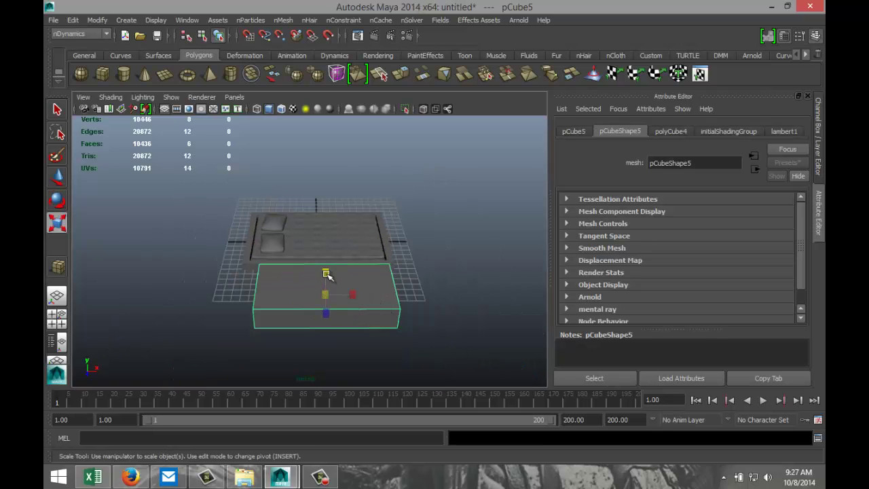
left_click_drag(328, 276, 332, 295)
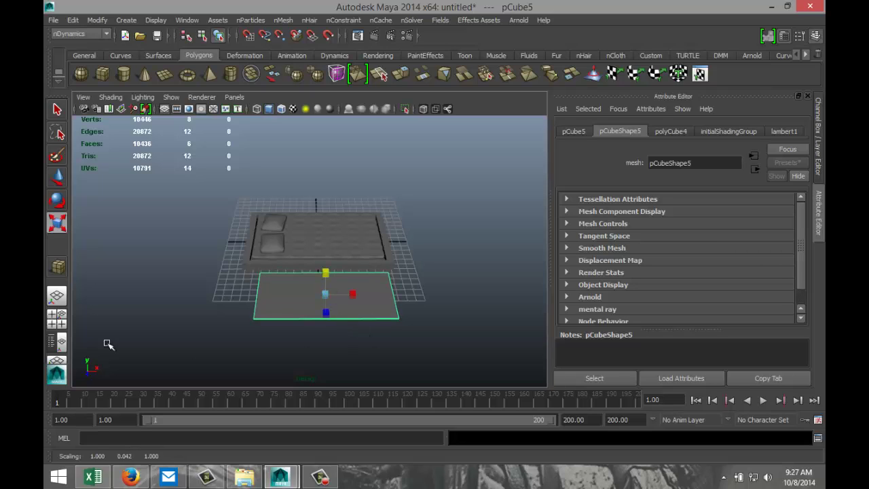
left_click(57, 318)
Step: Move and stretch the slab to cover the bed, then lift it above
key("space")
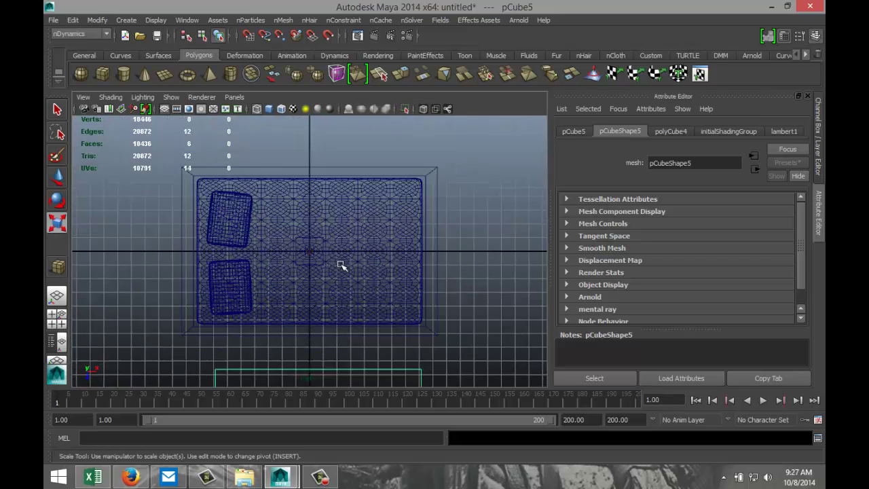
scroll(349, 271, "down", 2)
scroll(386, 357, "down", 2)
key("w")
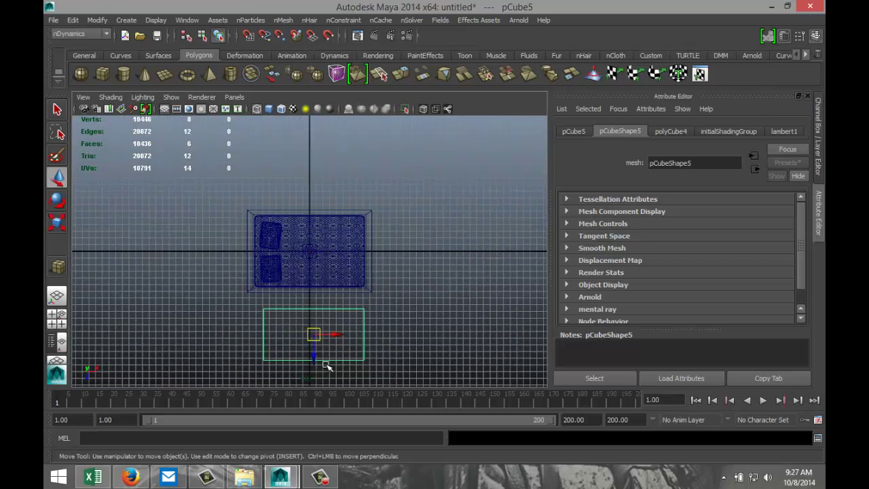
left_click_drag(313, 352, 323, 301)
key("r")
left_click_drag(342, 253, 345, 253)
key("w")
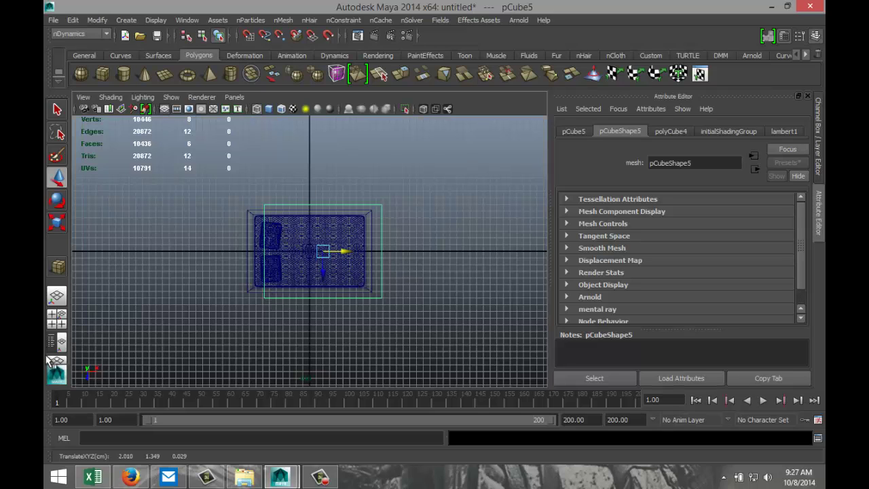
left_click(57, 319)
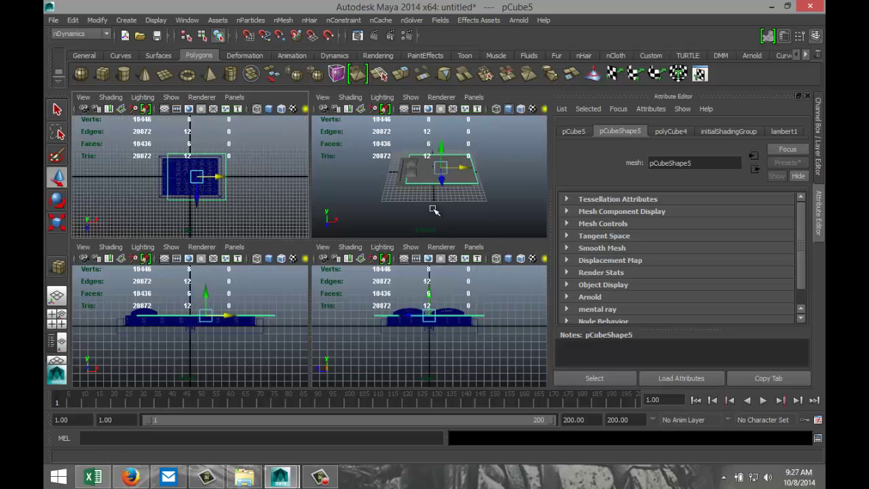
key("space")
left_click_drag(335, 207, 339, 193)
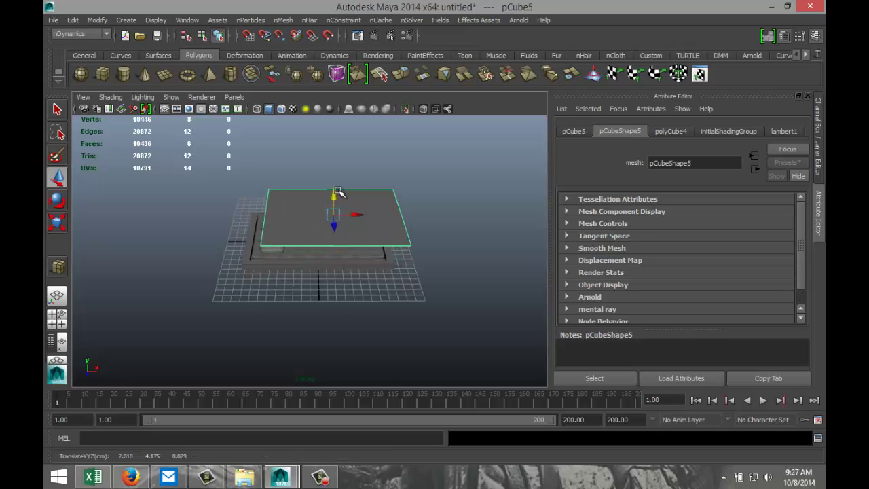
Step: Set polyCube4 Subdivisions Width and Depth to 40 each
left_click(672, 132)
left_click(663, 261)
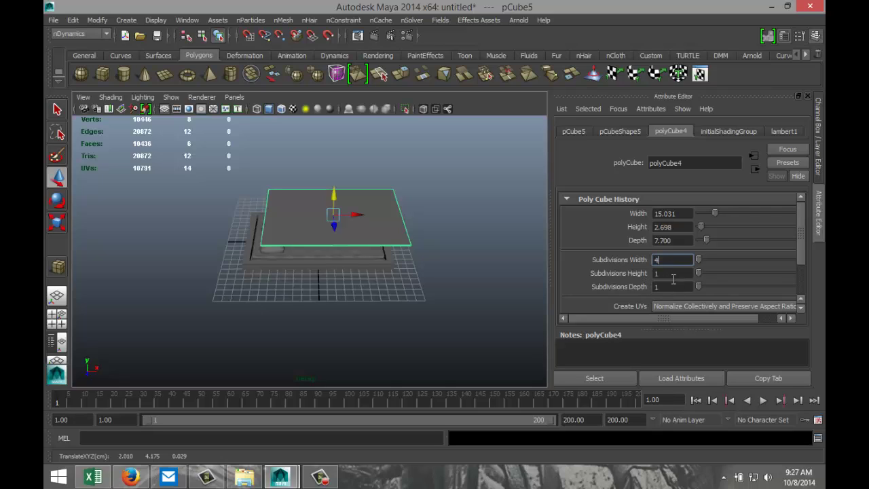
type("40")
key("Tab")
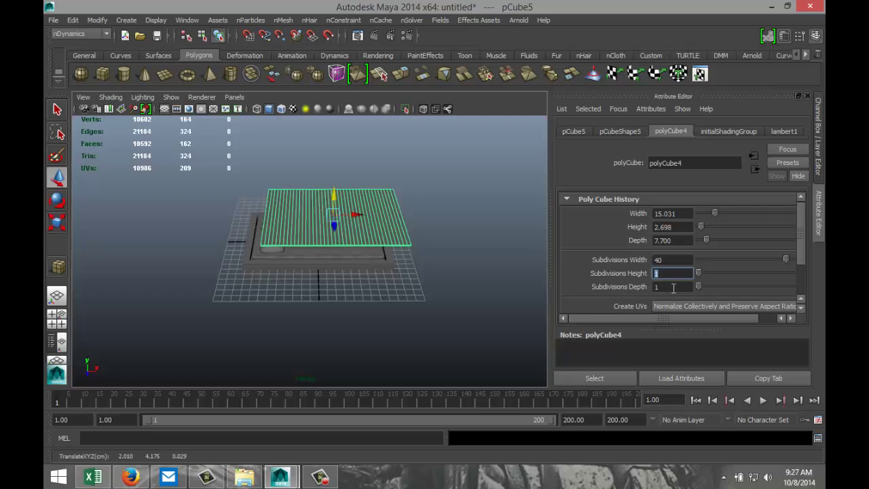
left_click(674, 287)
type("40")
key("Return")
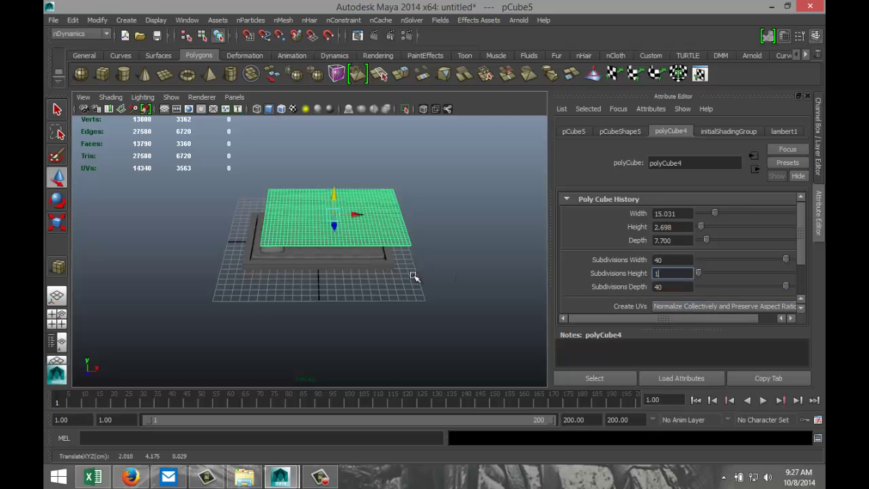
scroll(413, 287, "up", 2)
scroll(408, 287, "up", 3)
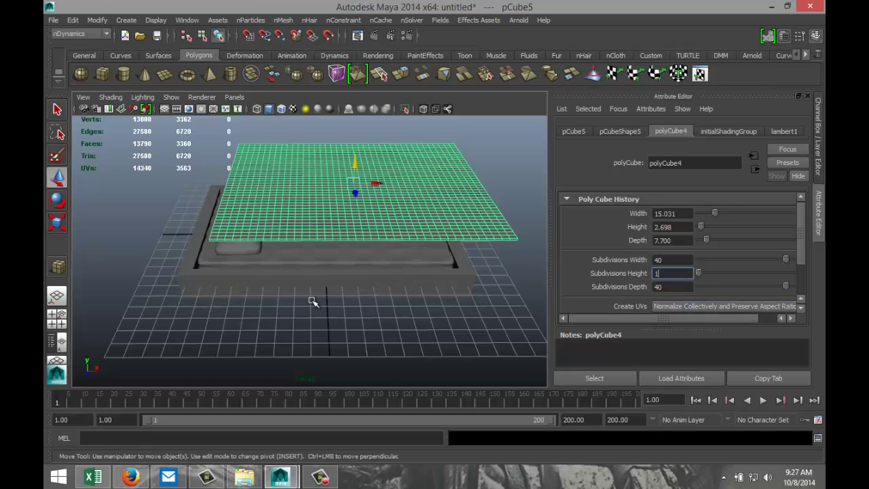
left_click_drag(306, 302, 245, 296, "alt")
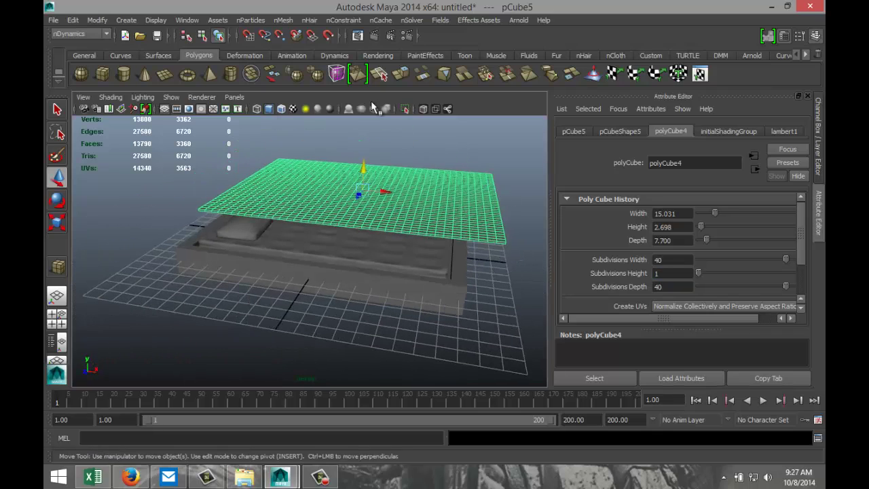
Step: Convert the slab pCube5 to nCloth and add a gravity field
left_click(289, 21)
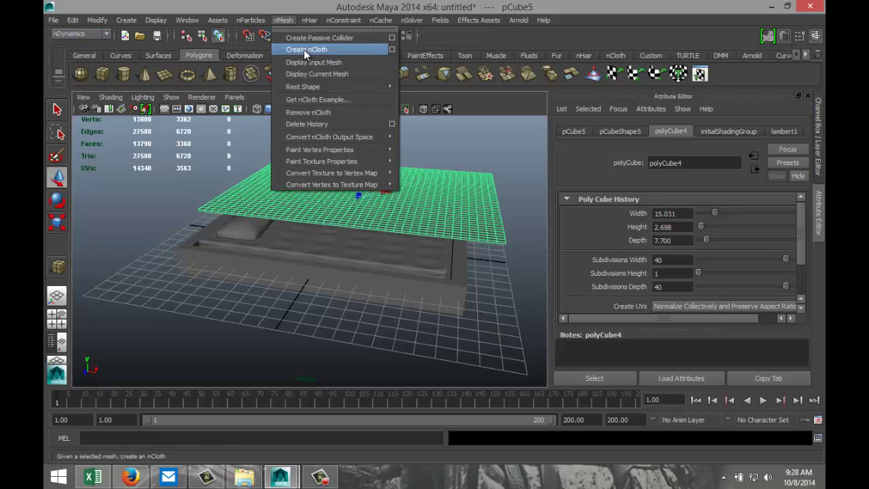
left_click(306, 50)
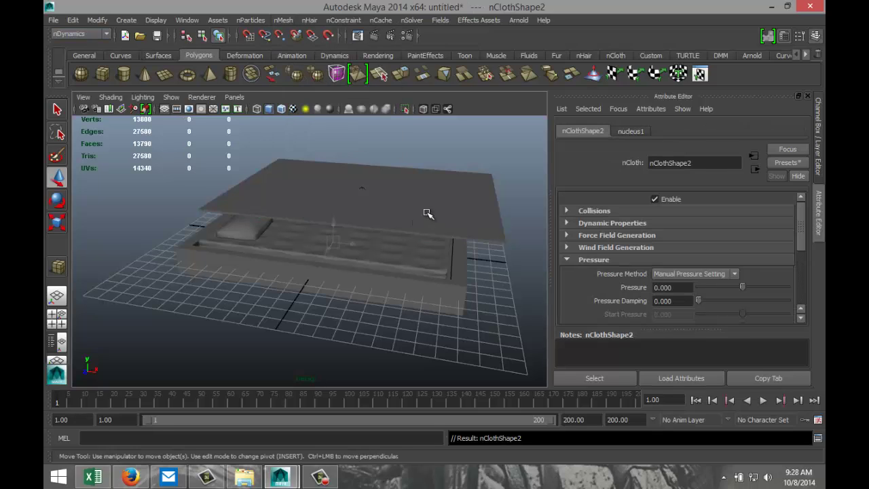
left_click(447, 201)
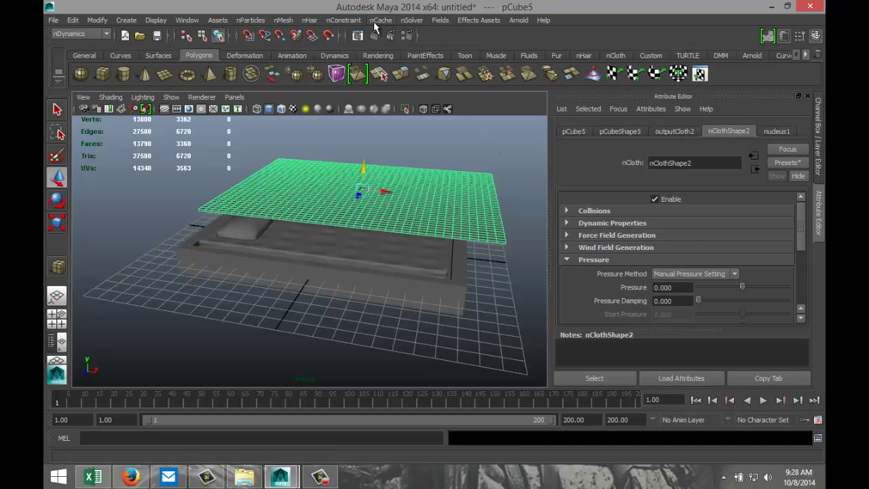
left_click(440, 19)
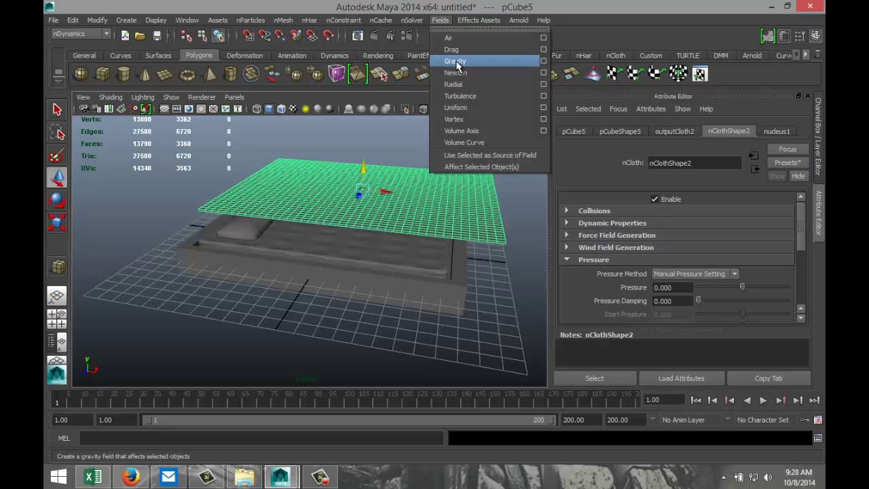
left_click(457, 63)
left_click_drag(237, 284, 251, 250, "alt")
Step: Make the pillow, small cube, mattress and bed base passive colliders
left_click(238, 243)
left_click(217, 226, "shift")
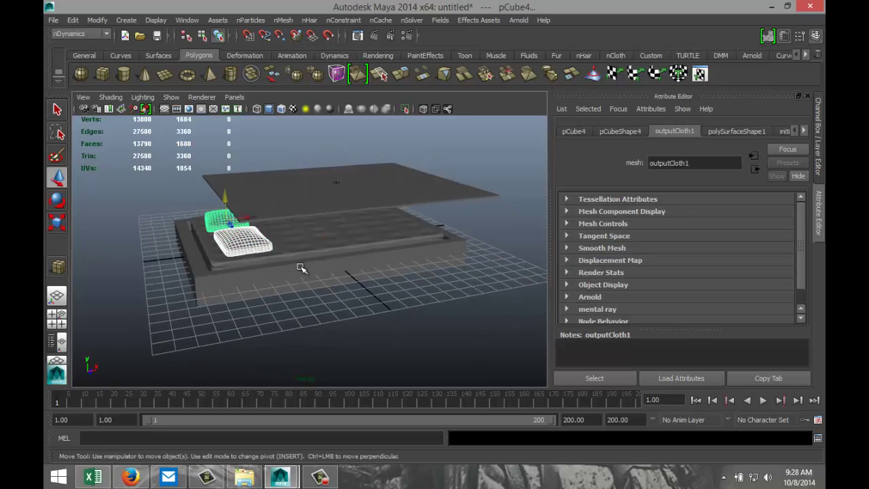
left_click(312, 250)
left_click(301, 269)
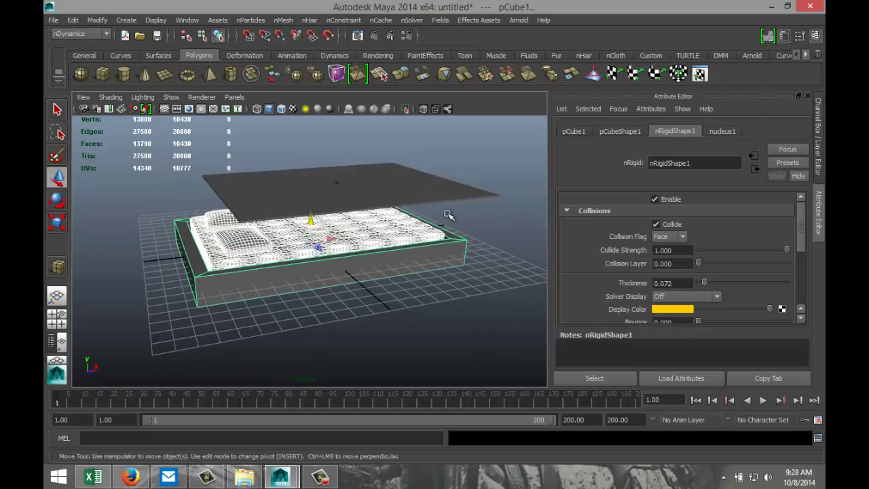
left_click(285, 20)
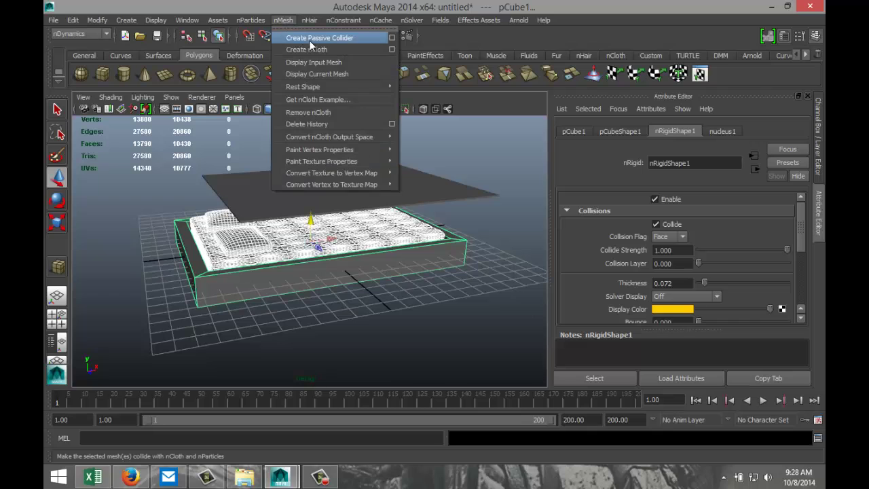
left_click(315, 41)
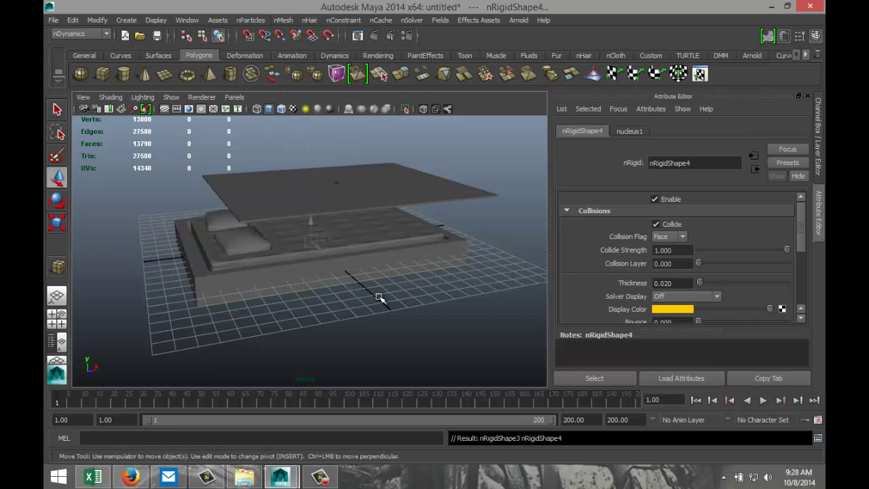
left_click_drag(390, 304, 346, 319, "alt")
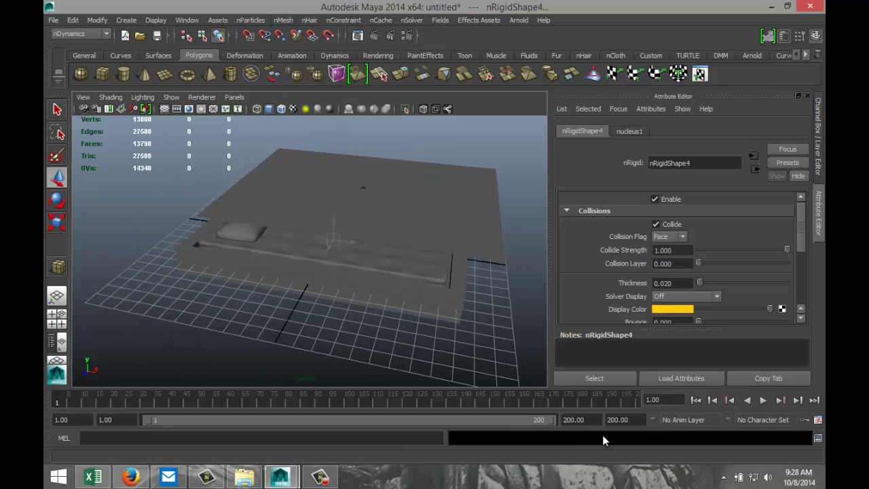
Step: Set nucleus1 Plane Friction to 0.5 and Plane Stickiness to 0.2
left_click(471, 234)
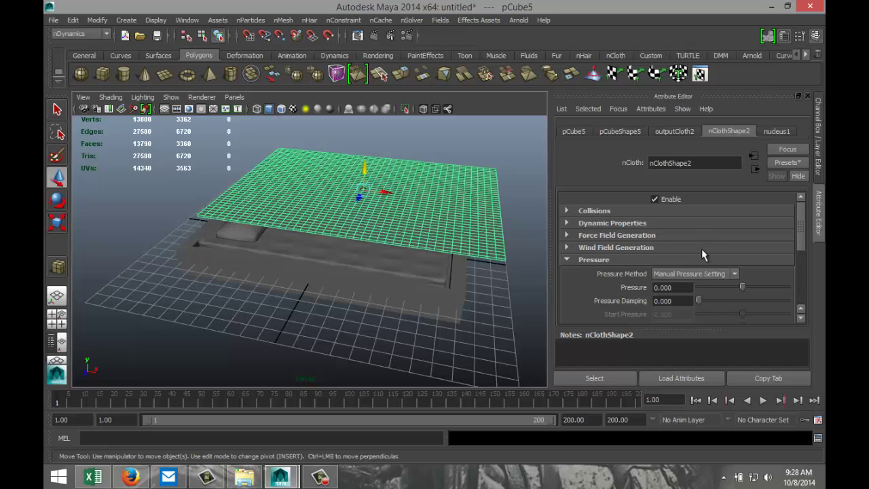
left_click(776, 131)
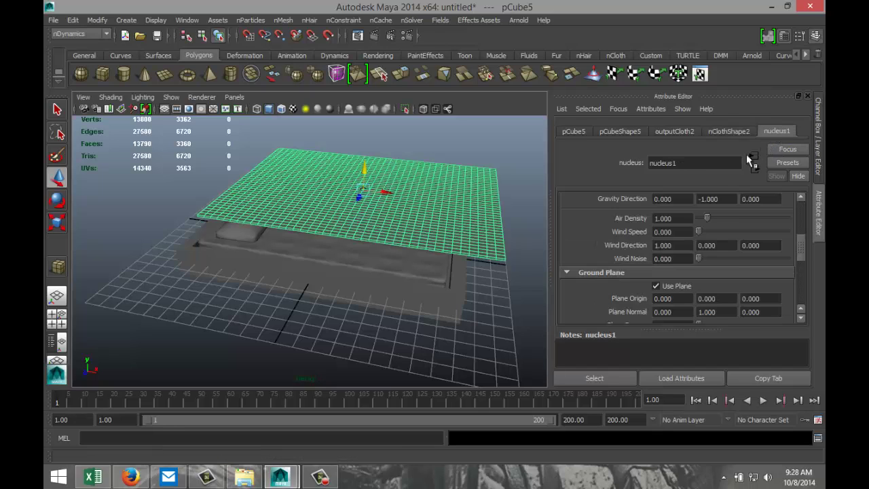
scroll(733, 252, "up", 5)
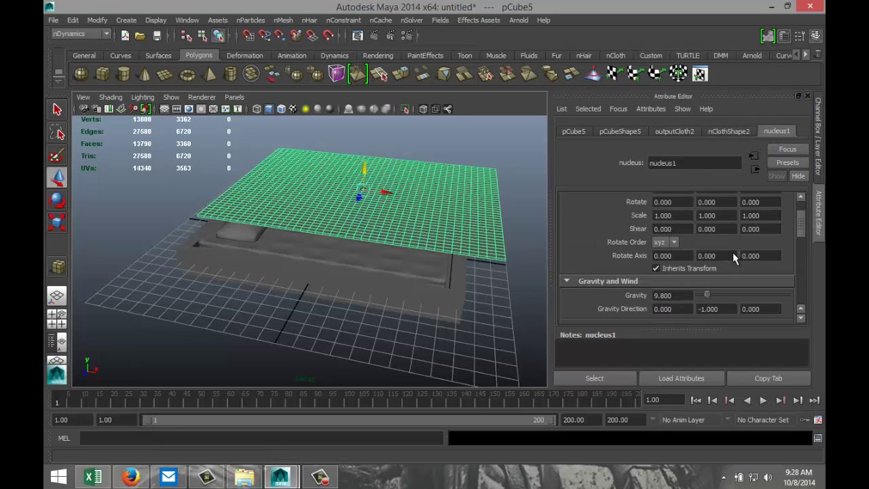
scroll(734, 254, "down", 3)
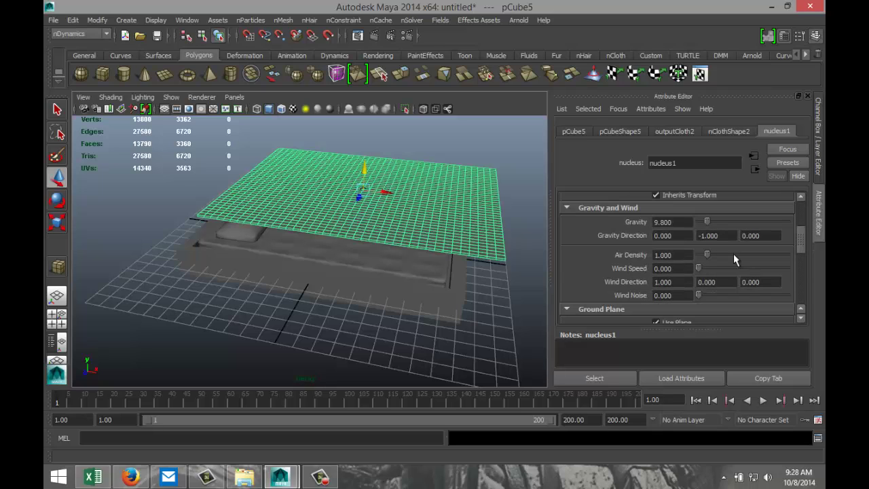
scroll(733, 258, "down", 2)
scroll(732, 260, "down", 1)
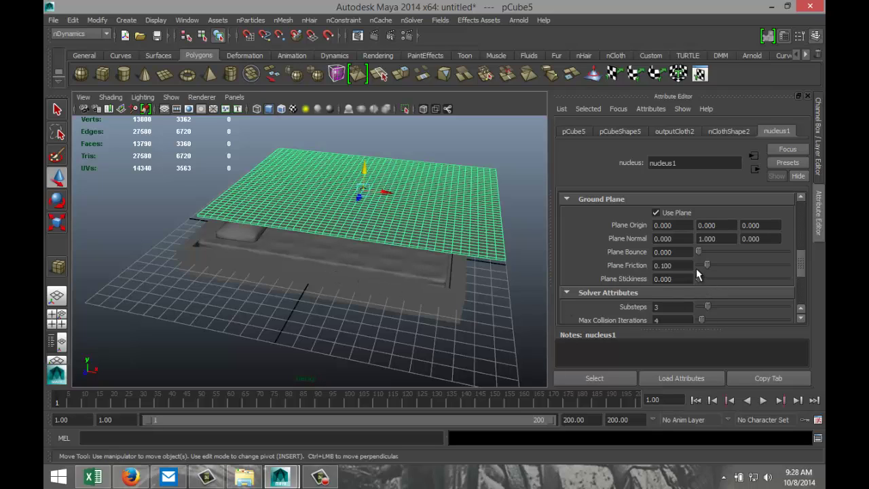
left_click_drag(689, 267, 596, 270)
key("Tab")
type("0.2")
key("Return")
Step: Play the cloth simulation, stop at frame 26, and inspect the drape
left_click(764, 401)
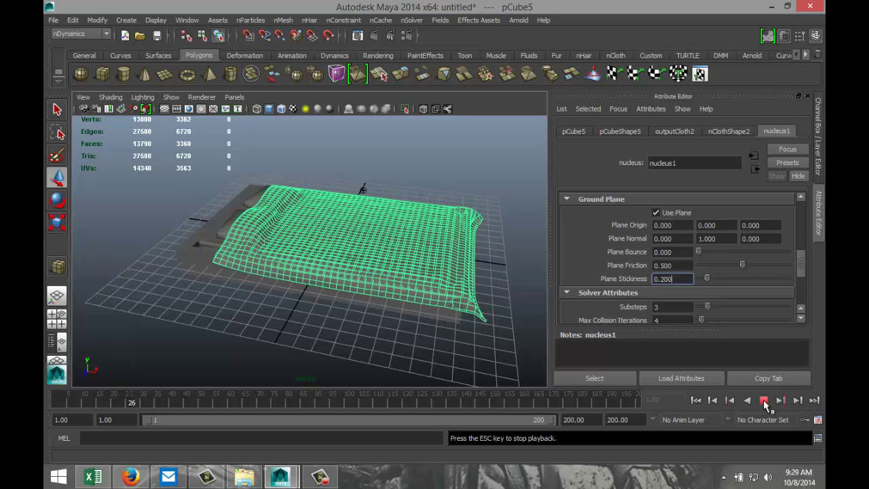
left_click(763, 401)
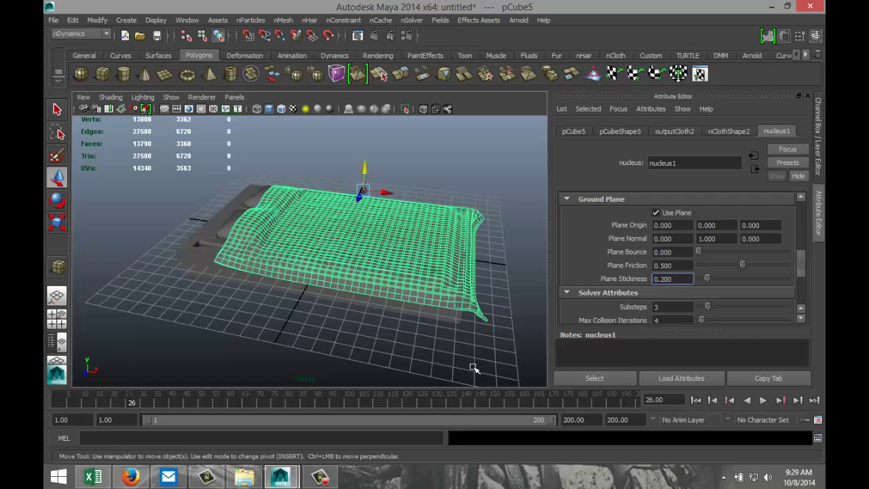
left_click_drag(280, 352, 206, 328, "alt")
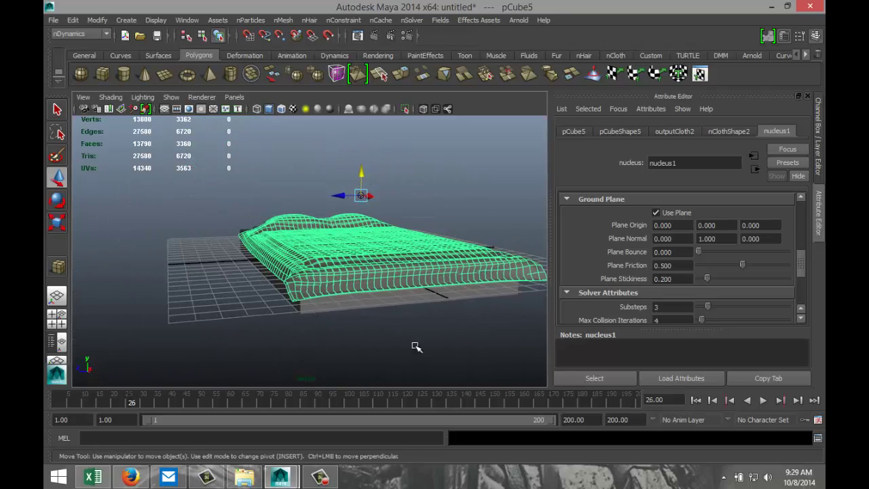
left_click_drag(417, 347, 380, 258, "alt")
left_click_drag(209, 285, 258, 266, "alt")
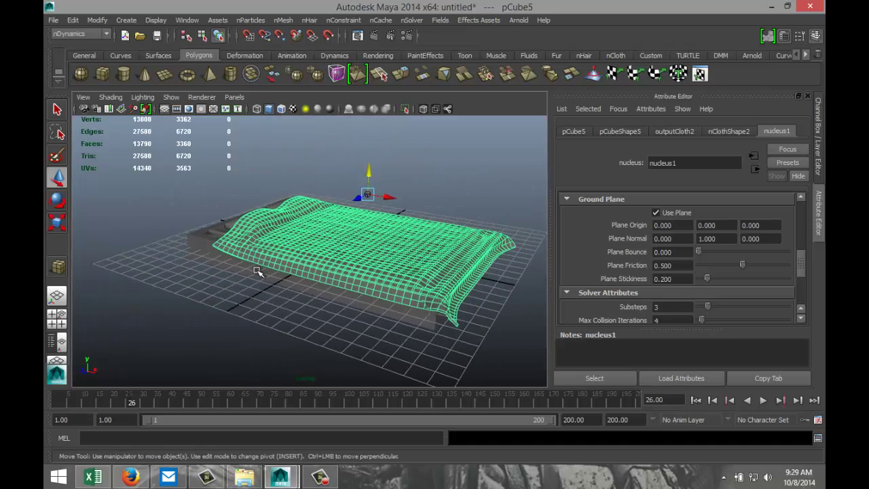
Step: Delete the cloth's history to lock its draped shape in place
left_click(73, 20)
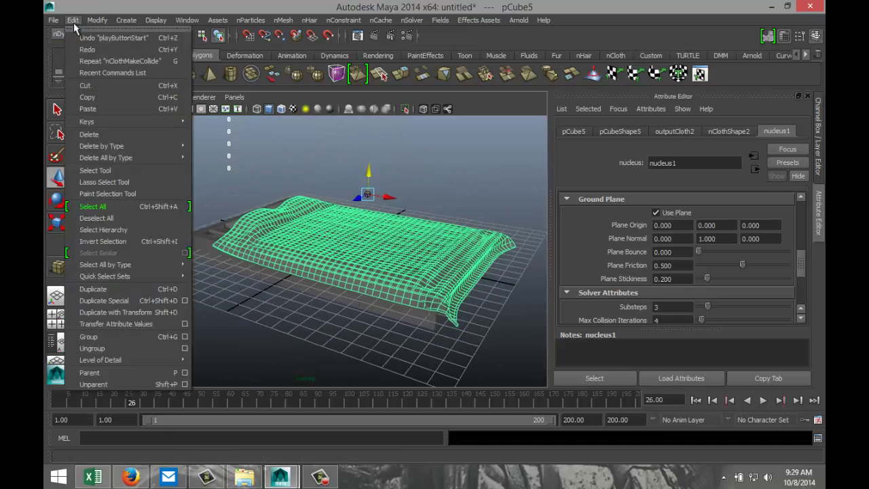
mouse_move(144, 145)
left_click(213, 153)
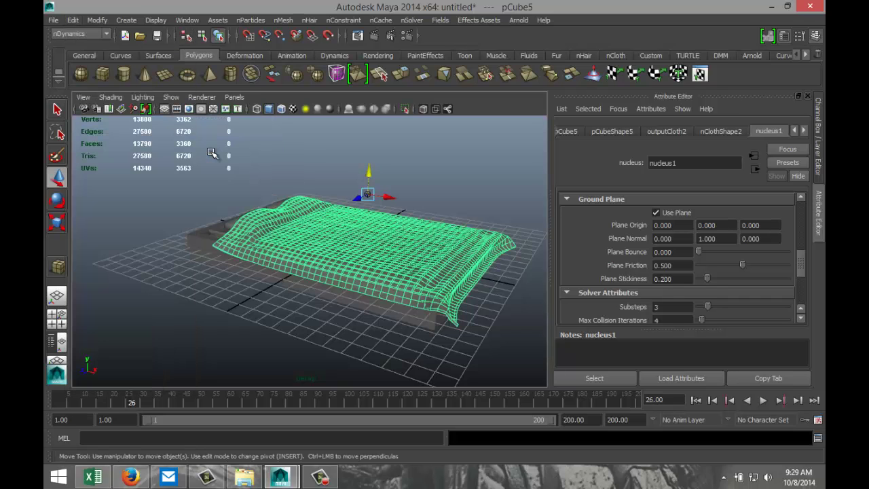
left_click_drag(251, 306, 228, 325, "alt")
left_click(228, 325)
left_click_drag(343, 336, 225, 305, "alt")
Step: Assign the bed base a new black Lambert material
left_click(142, 269)
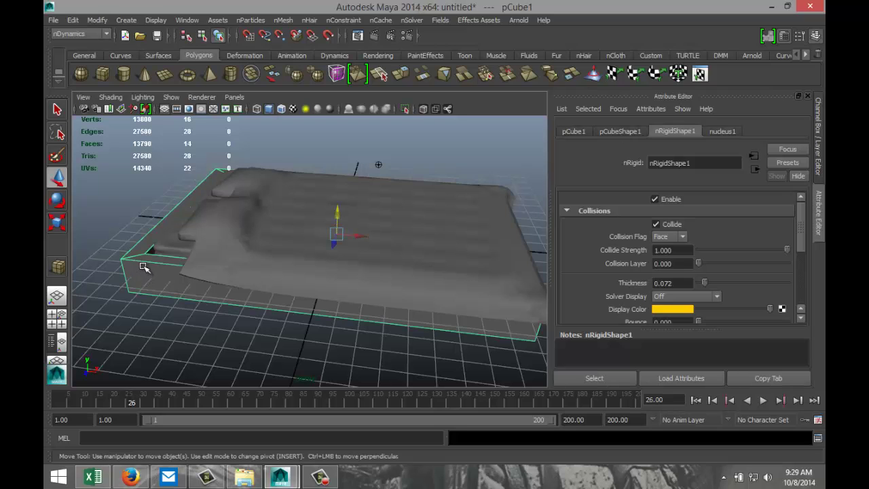
right_click_drag(141, 262, 145, 423)
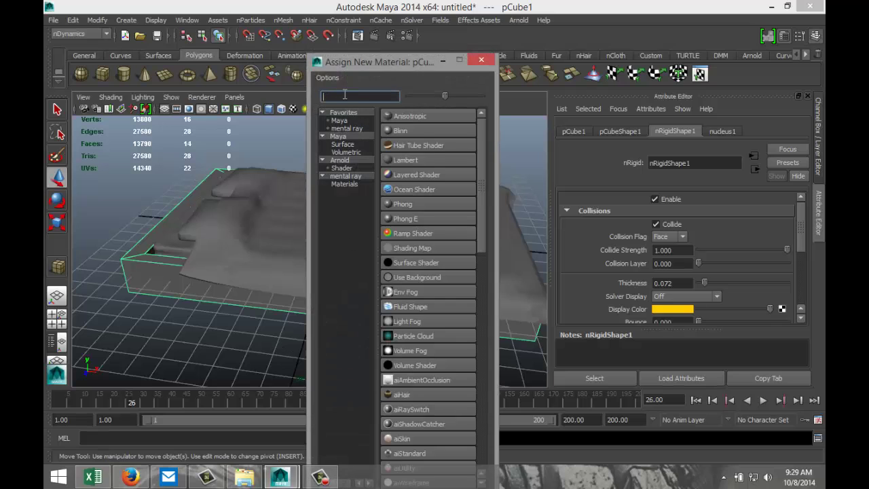
type("la")
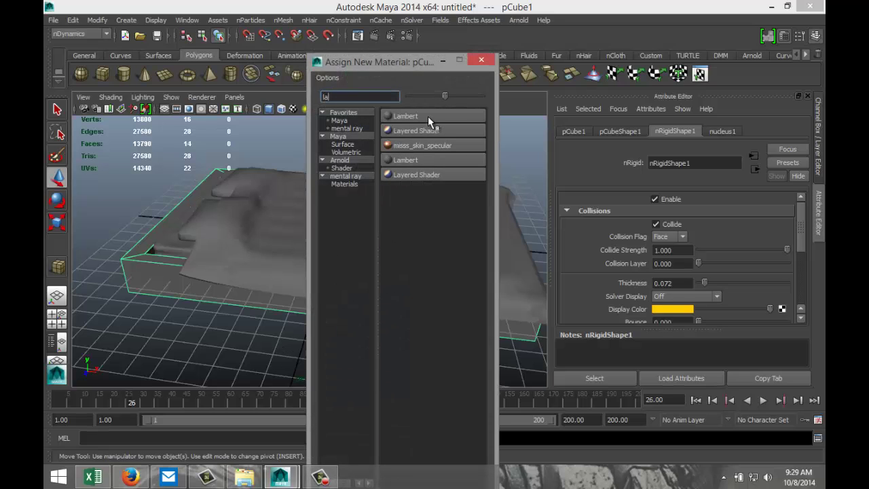
left_click(427, 117)
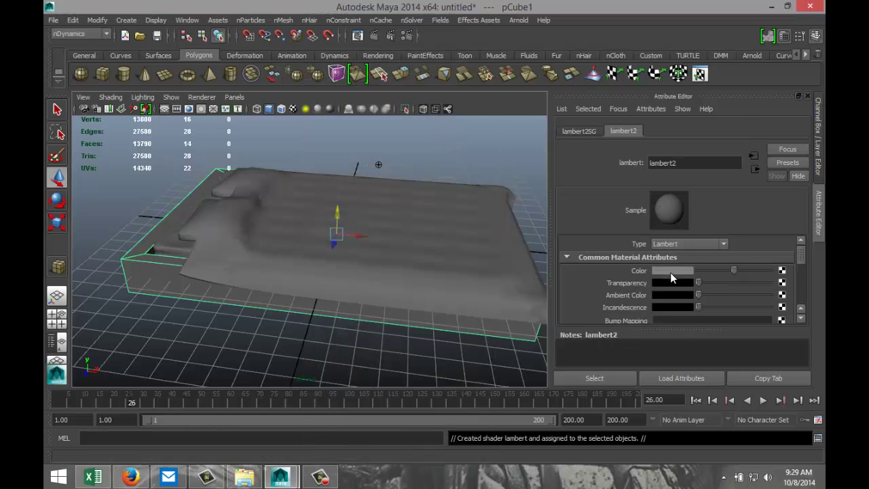
left_click(670, 274)
left_click(690, 248)
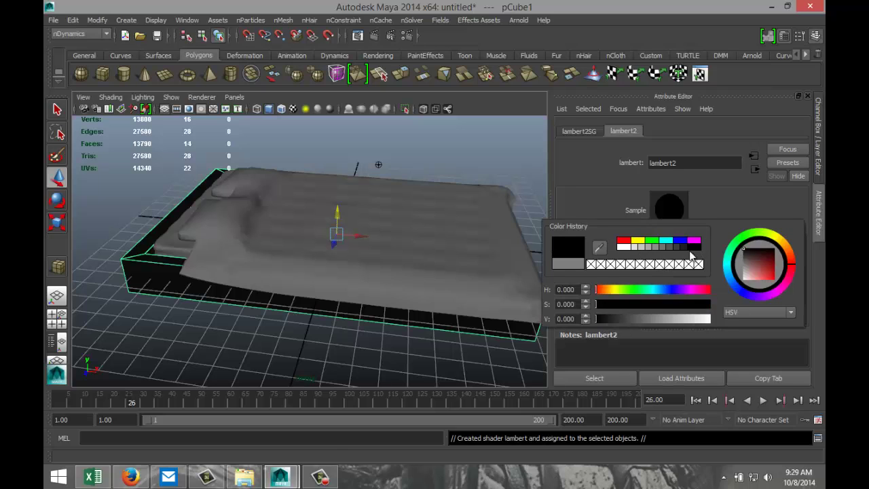
left_click(167, 248)
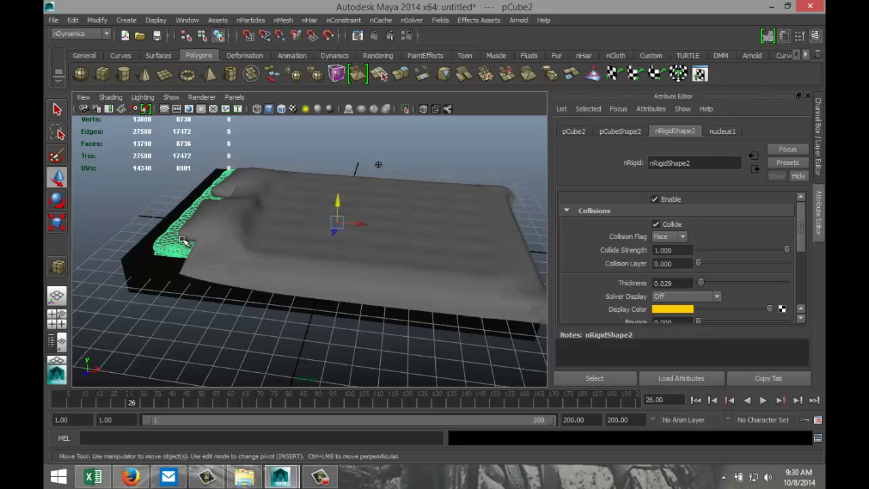
Step: Give the mattress a new white Lambert material
right_click_drag(171, 222, 196, 433)
left_click(427, 119)
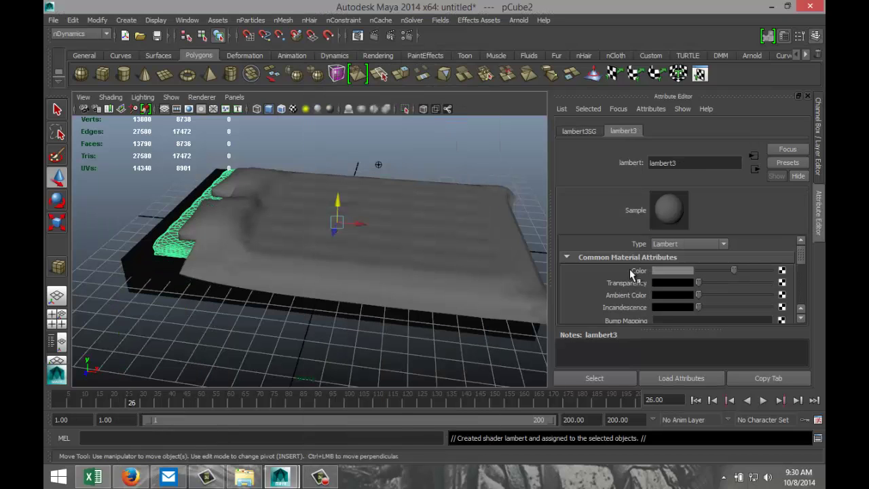
left_click(683, 271)
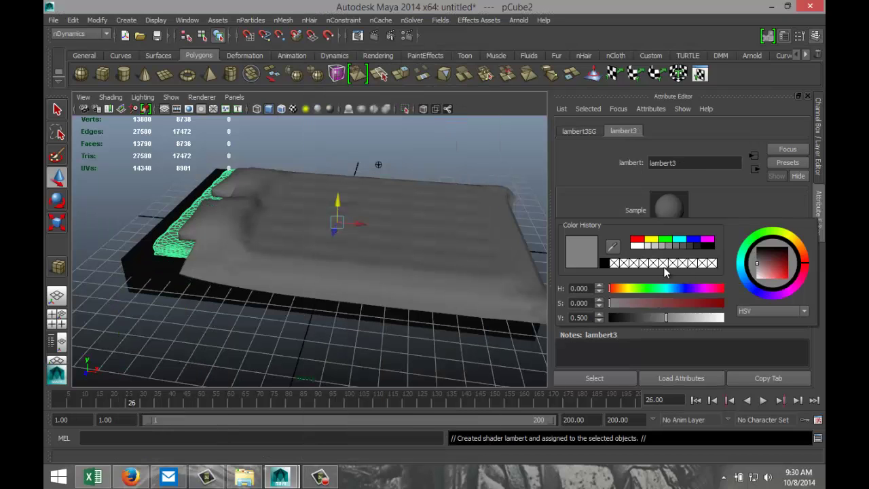
left_click(634, 247)
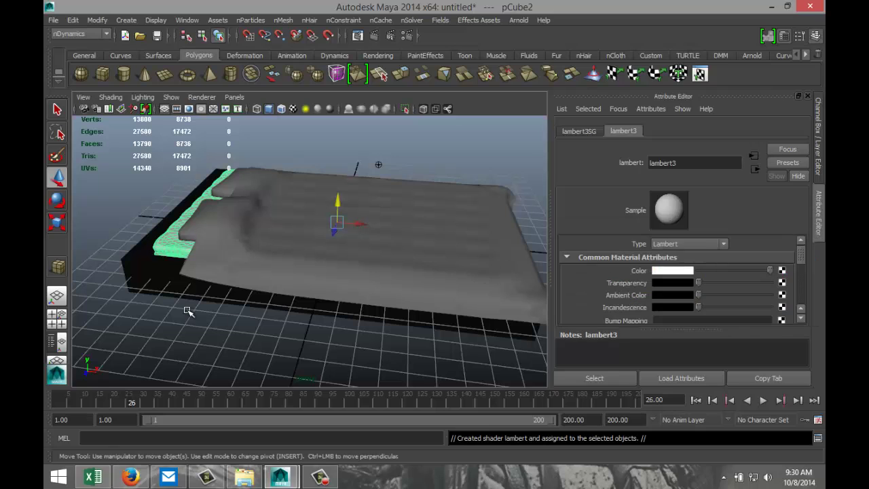
left_click_drag(167, 316, 237, 326, "alt")
Step: Give the pillows a new red Lambert with saturation softened to about 0.876
left_click(176, 258, "shift")
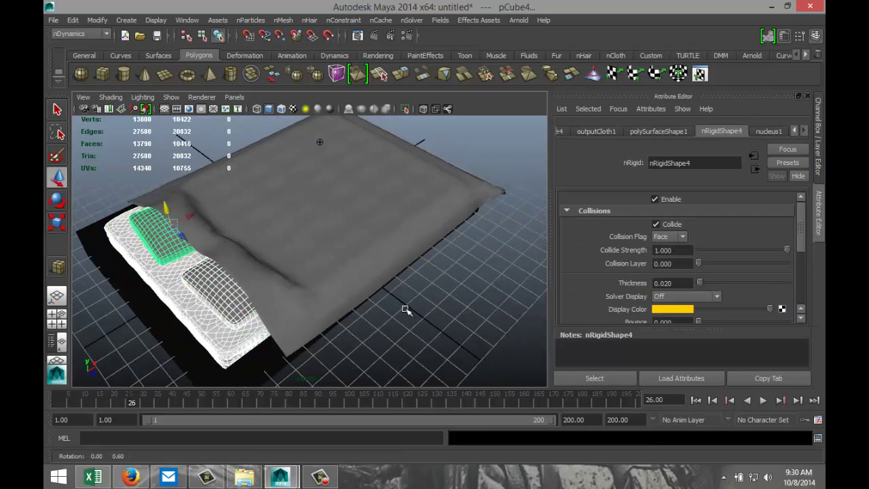
left_click_drag(402, 308, 389, 299, "alt")
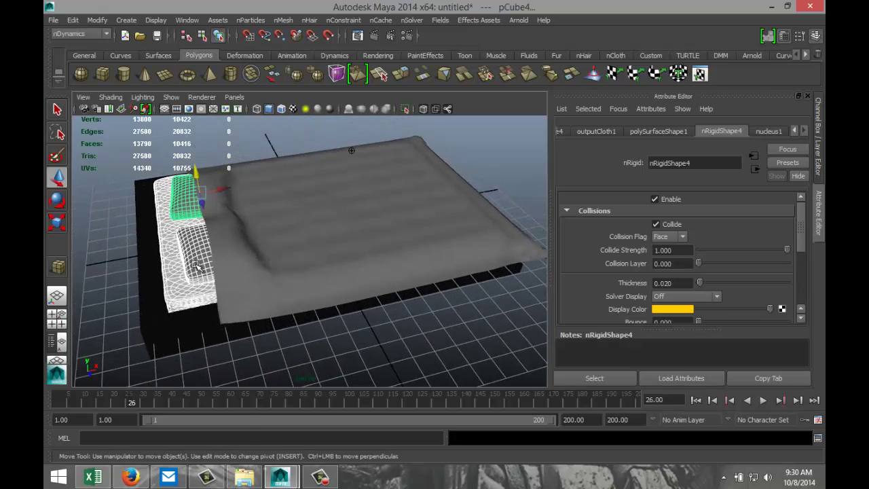
right_click_drag(195, 265, 213, 431)
left_click(426, 118)
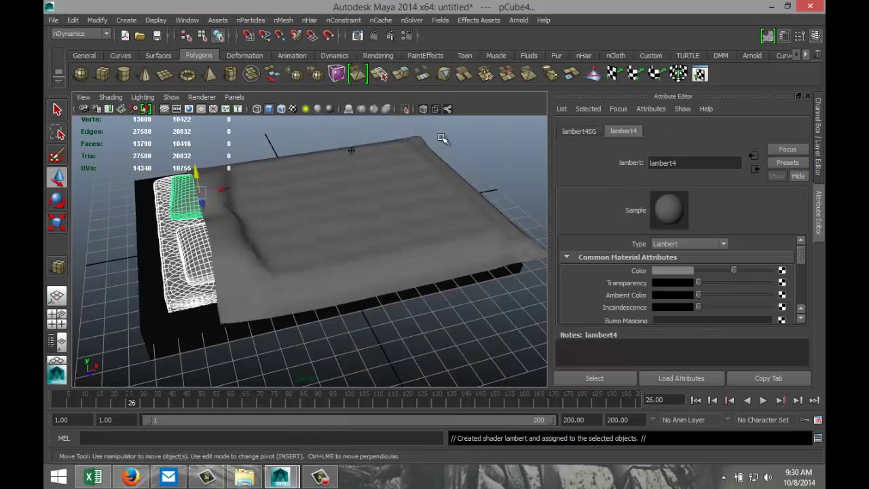
left_click(670, 269)
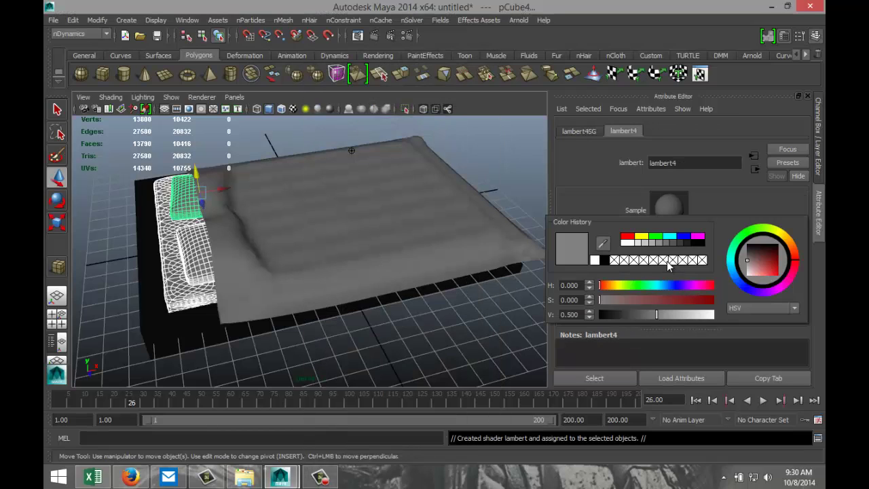
left_click(626, 236)
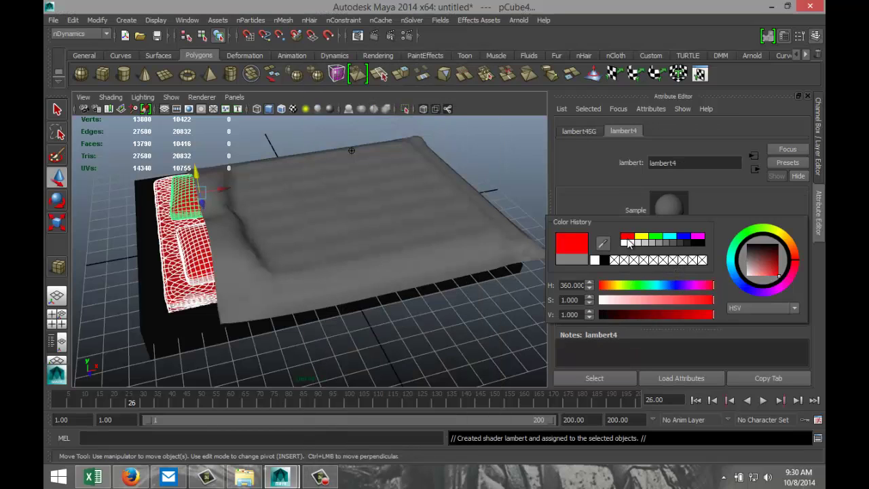
left_click_drag(715, 306, 676, 317)
left_click(446, 313)
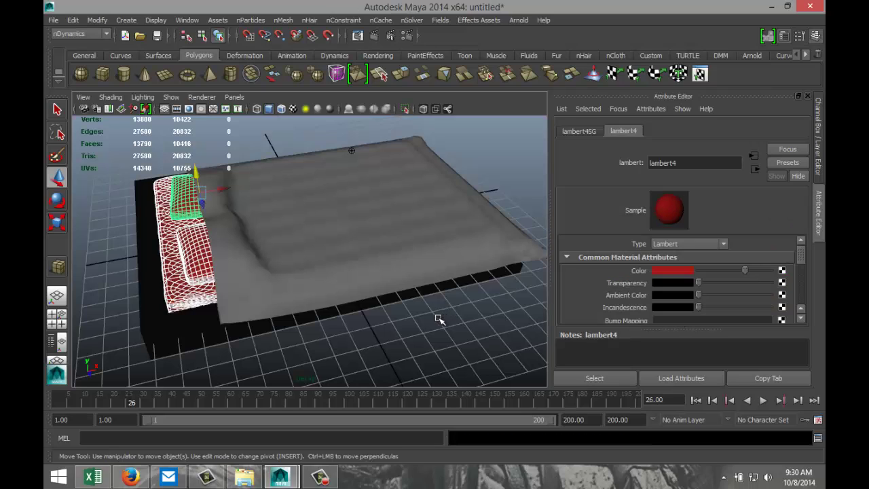
Step: Give the mattress strip beside the pillows a new white Lambert material
left_click(175, 293)
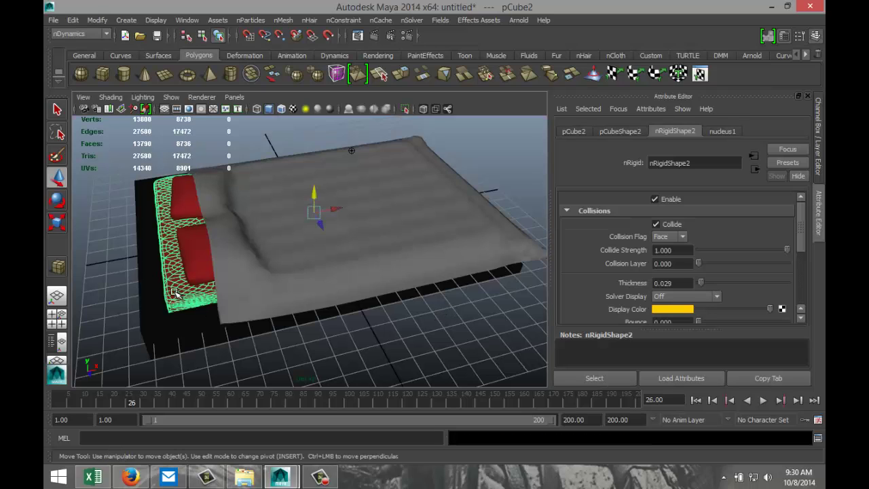
right_click_drag(175, 292, 223, 431)
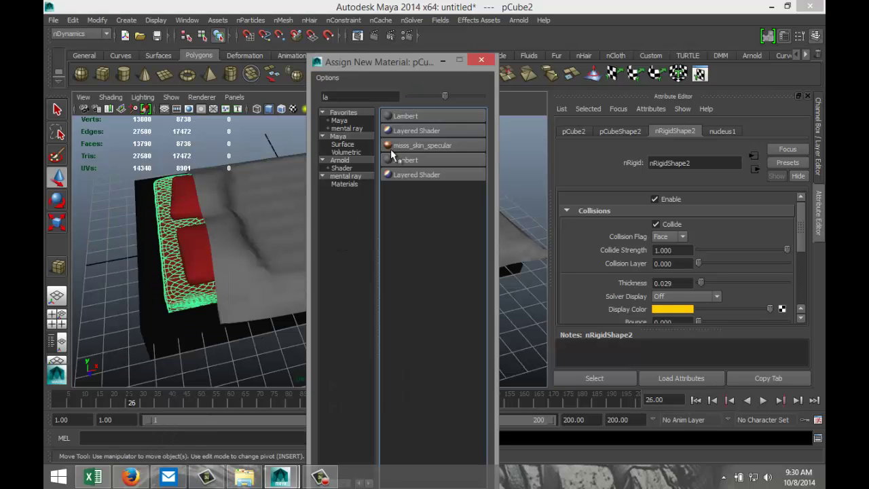
left_click(414, 117)
left_click(679, 272)
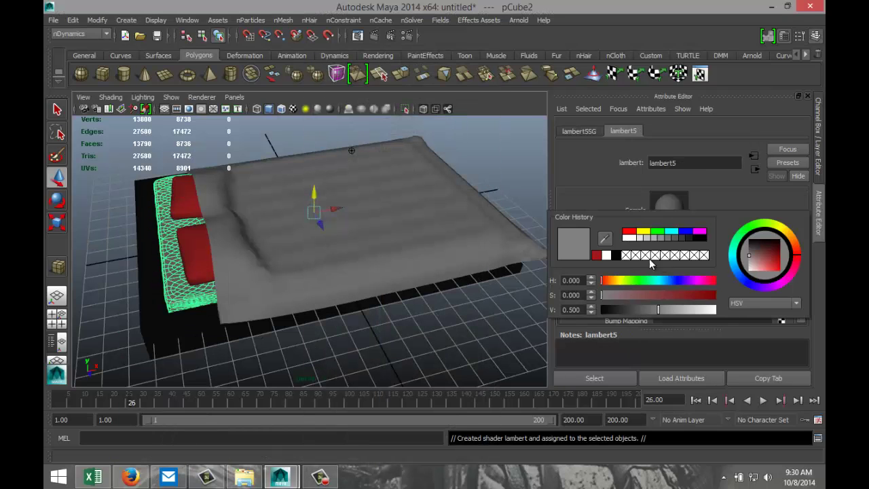
left_click(638, 232)
left_click(388, 333)
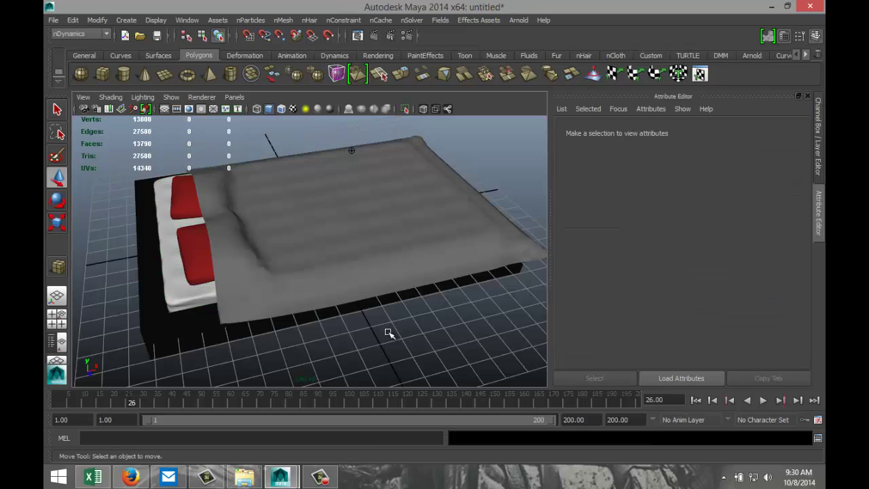
Step: Assign the cloth blanket its own new red Lambert material, lambert6
left_click(292, 297)
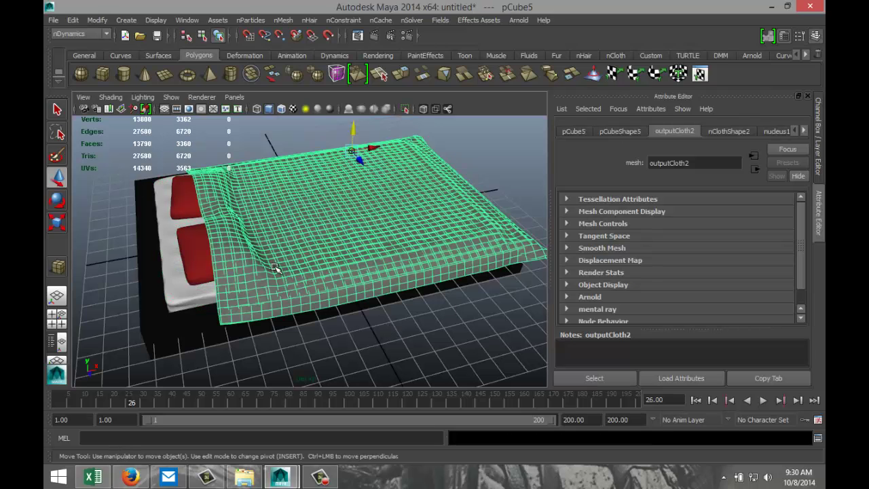
left_click(193, 258)
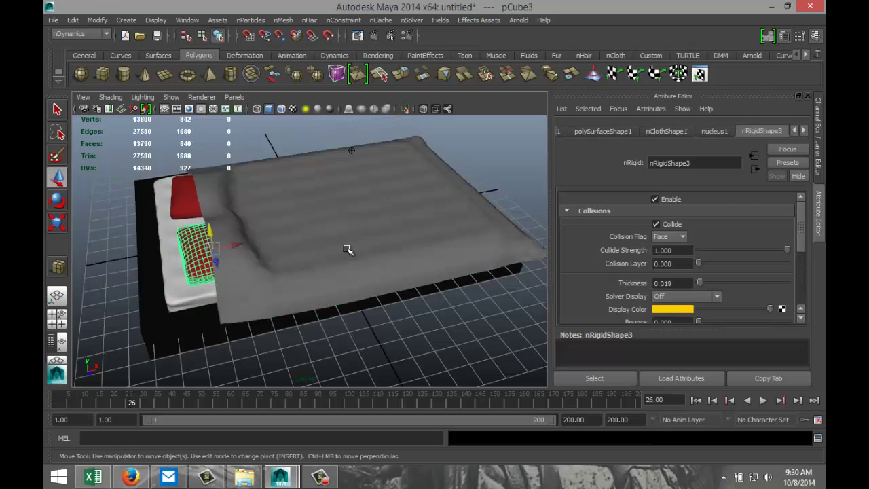
left_click(805, 131)
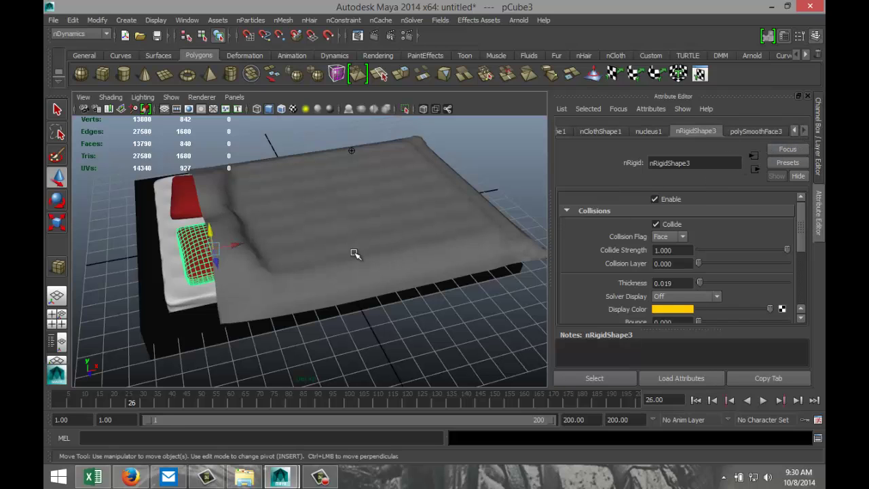
left_click(363, 207)
right_click_drag(364, 207, 376, 414)
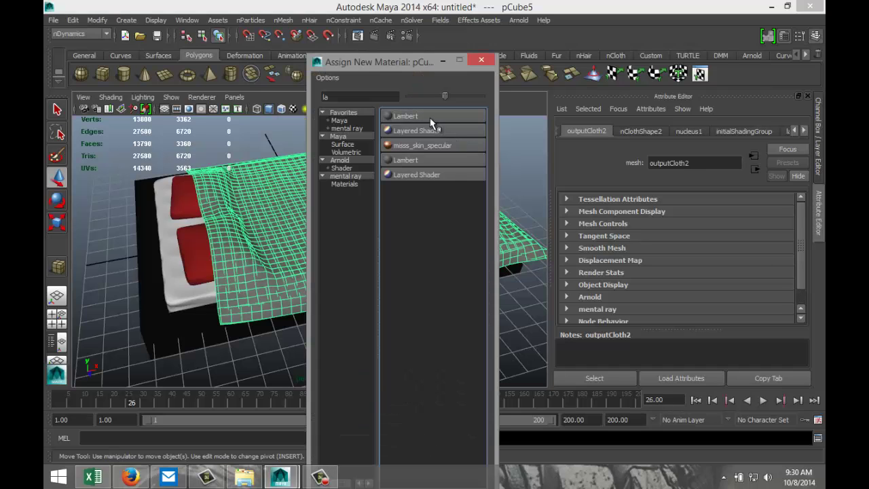
left_click(429, 116)
left_click(672, 270)
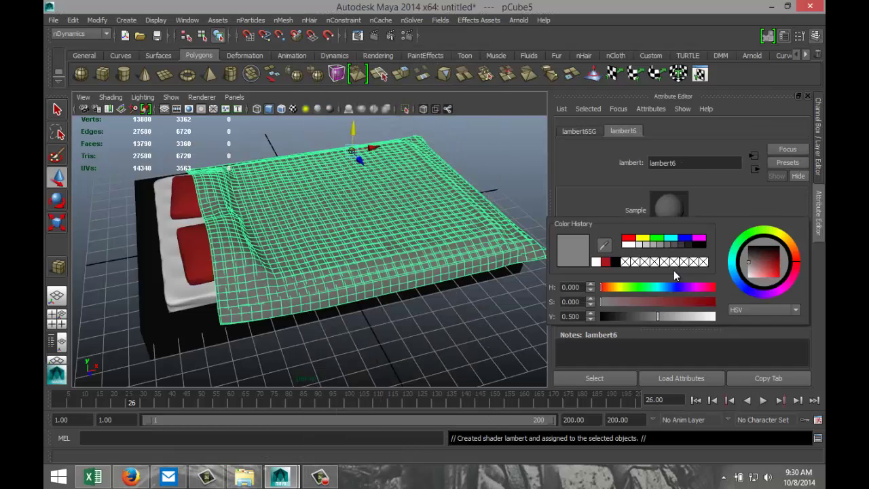
left_click(607, 262)
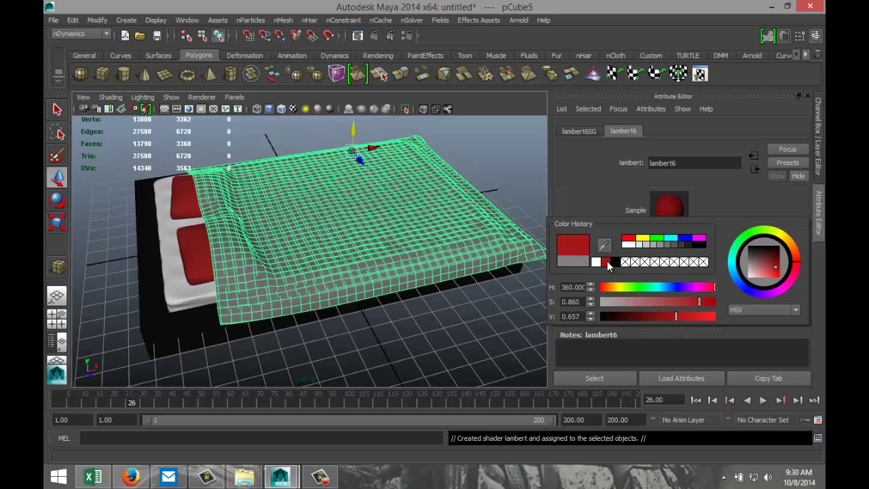
left_click(433, 319)
left_click_drag(450, 325, 339, 317, "alt")
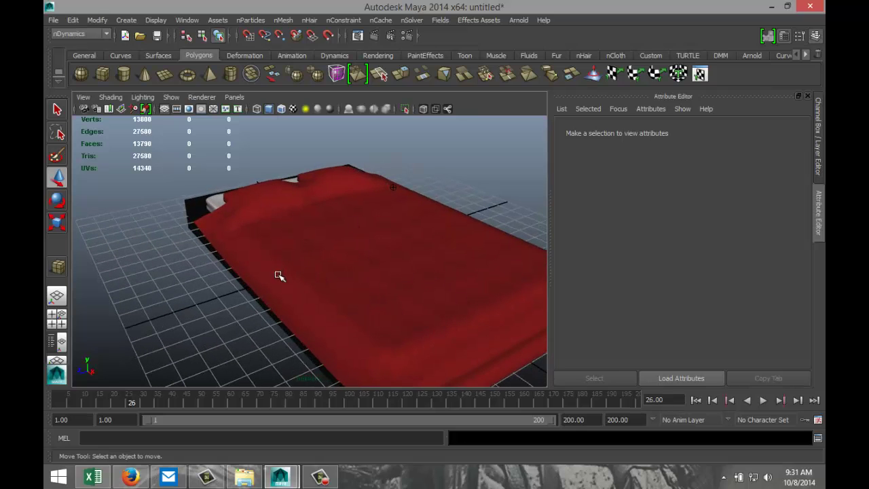
Step: Select two columns of face loops along the blanket's edge by the pillows
left_click_drag(165, 278, 361, 272, "alt")
left_click_drag(385, 307, 338, 322, "alt")
left_click(324, 291)
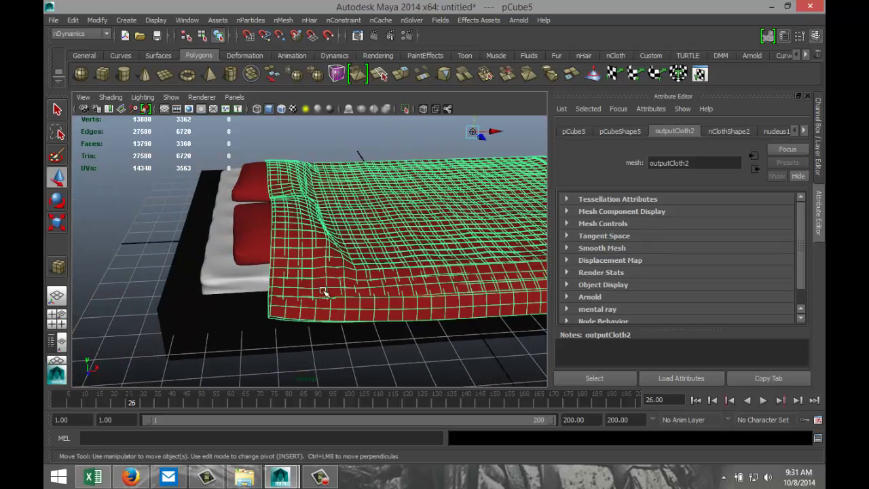
right_click_drag(278, 309, 280, 244)
left_click(278, 311)
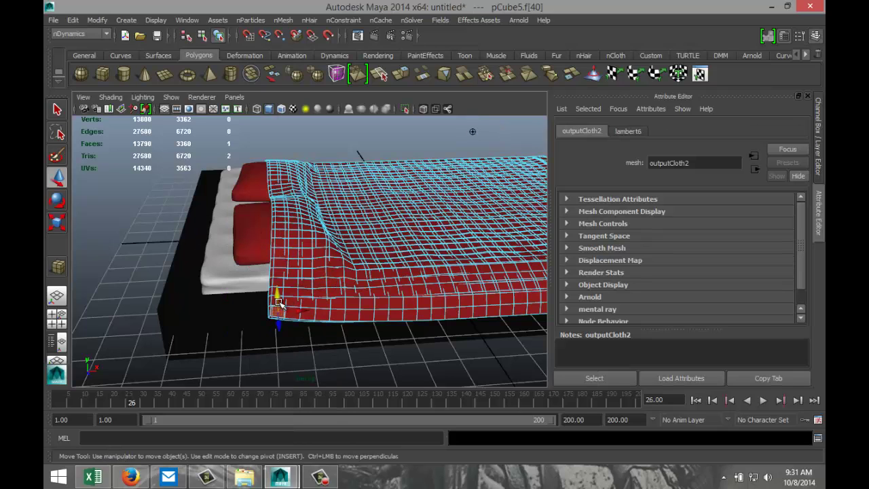
left_click(278, 302)
scroll(293, 319, "up", 2)
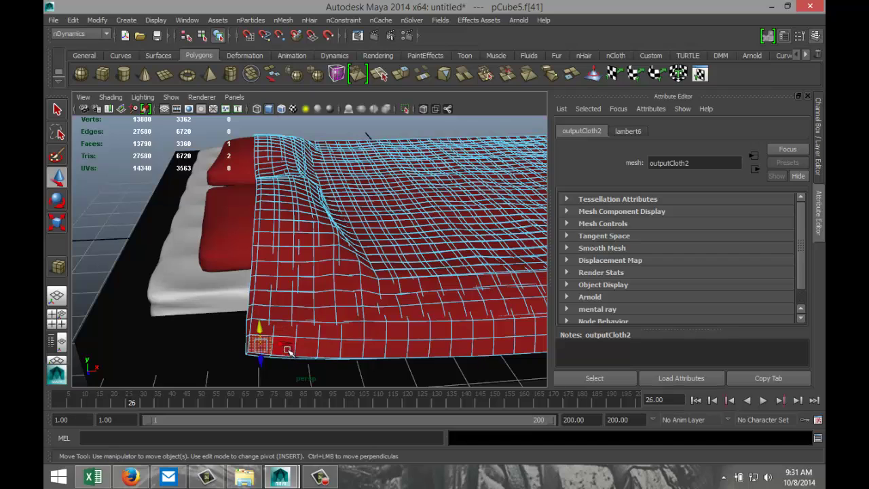
left_click(287, 349)
double_click(288, 333, "shift")
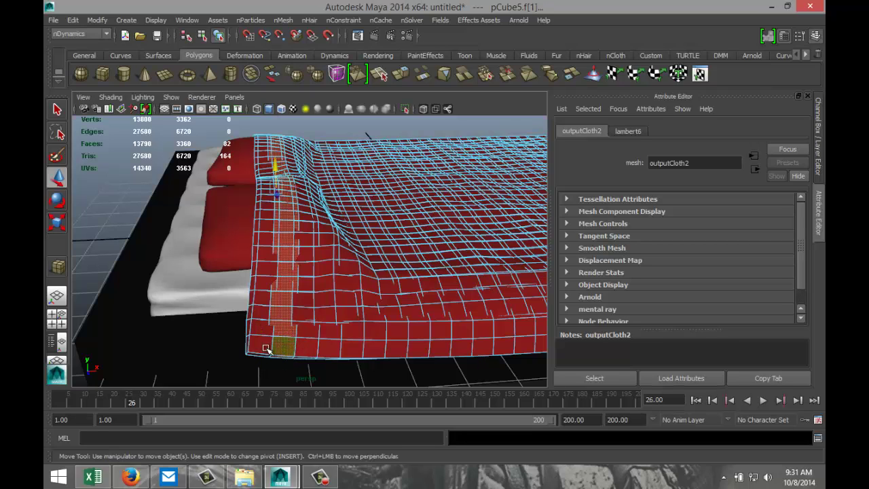
left_click(264, 332, "shift")
double_click(264, 331, "shift")
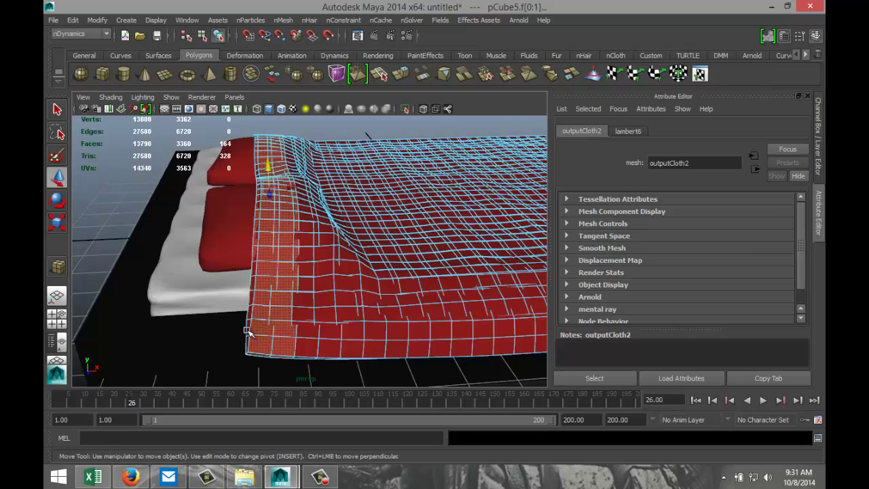
Step: Undo stray face loops, grow the edge-face selection, and bring up Assign New Material
left_click(249, 321, "shift")
double_click(249, 317, "shift")
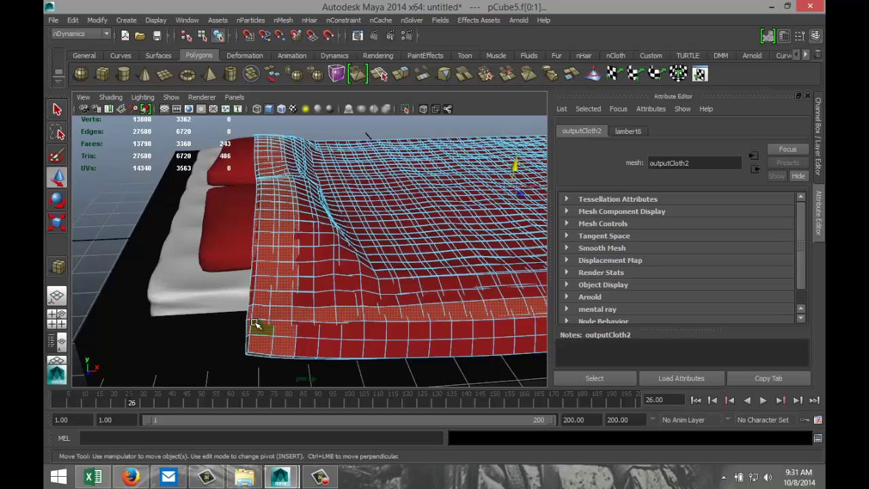
key("ctrl+z")
left_click_drag(218, 338, 306, 351, "alt")
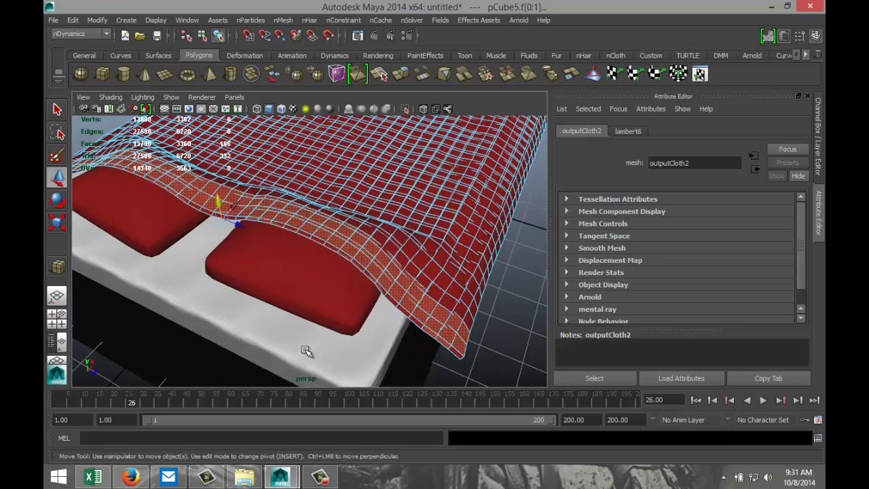
left_click(421, 330, "shift")
double_click(416, 321, "shift")
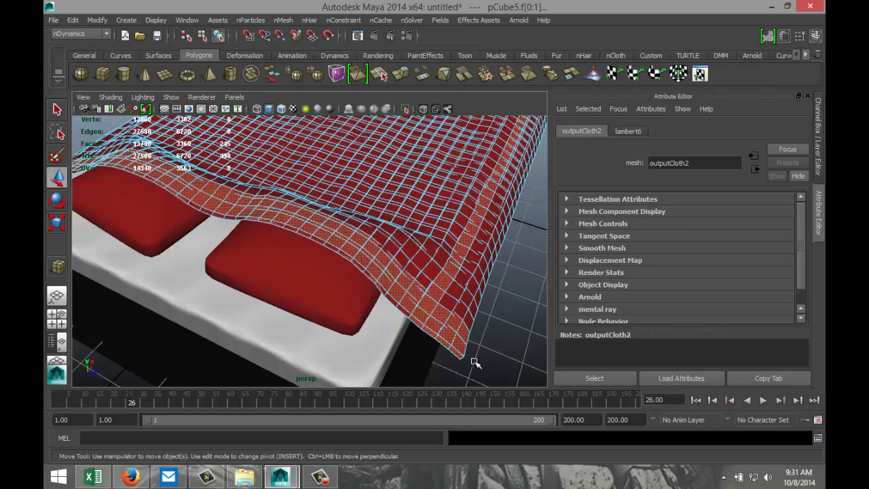
key("ctrl+z")
key("ctrl+z")
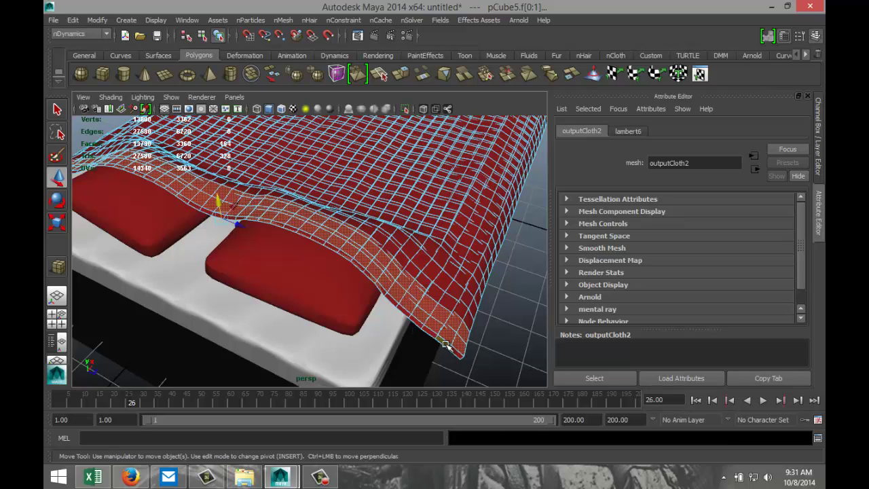
left_click(446, 343, "ctrl")
key("shift+period")
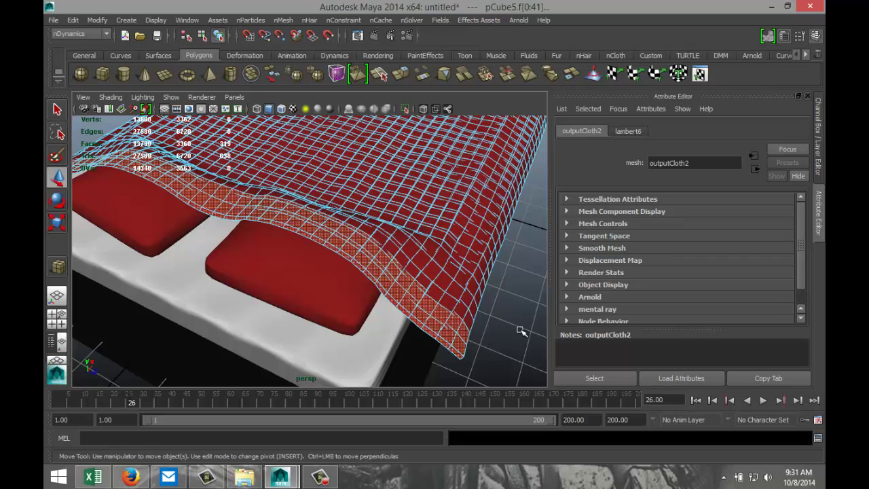
left_click_drag(520, 332, 406, 332, "alt")
right_click_drag(333, 337, 348, 426)
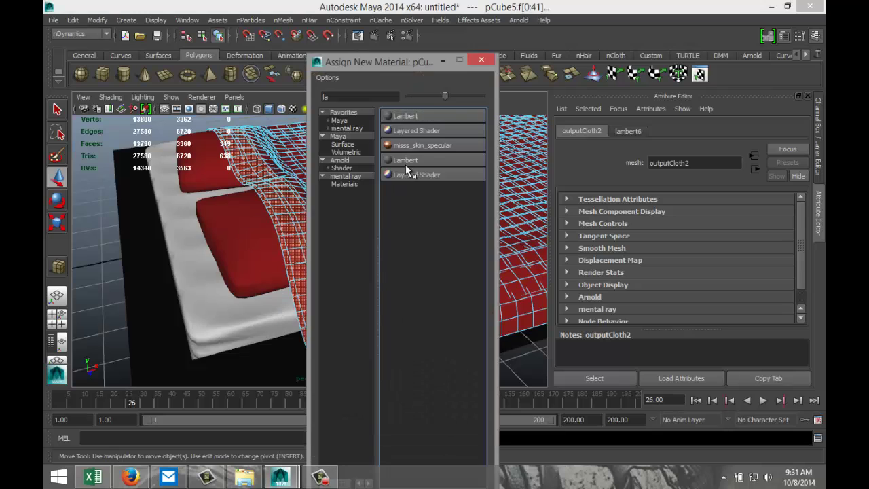
Step: Give the selected edge faces a new white Lambert material, lambert7
left_click(415, 119)
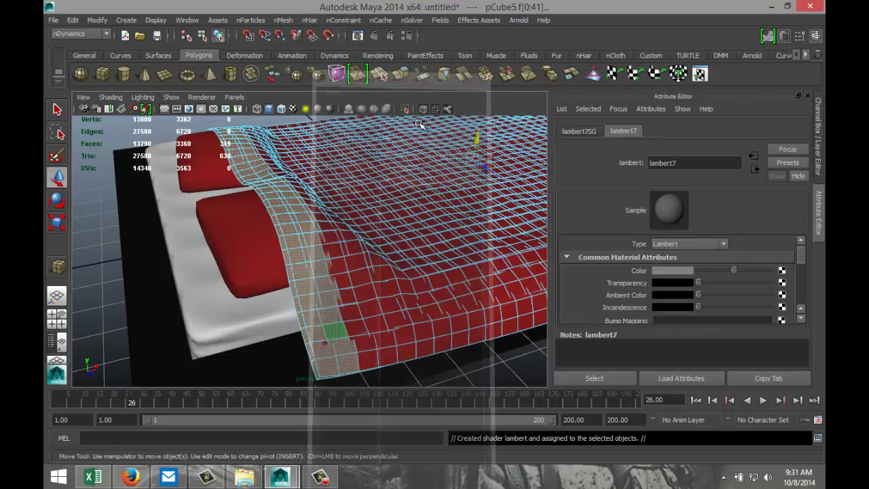
left_click(668, 271)
left_click(614, 241)
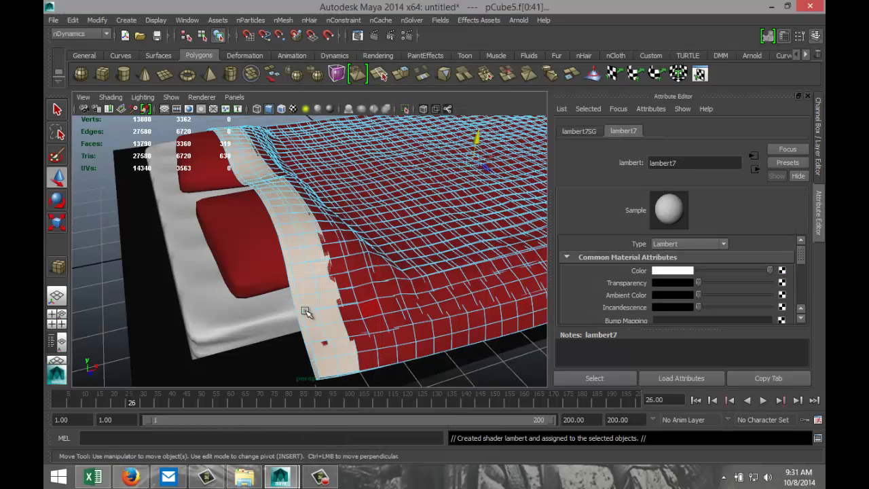
left_click_drag(301, 306, 304, 309, "alt")
left_click(420, 351)
Step: Inspect the white band, then undo it and clear the selection
left_click_drag(450, 337, 290, 337, "alt")
scroll(290, 338, "up", 5)
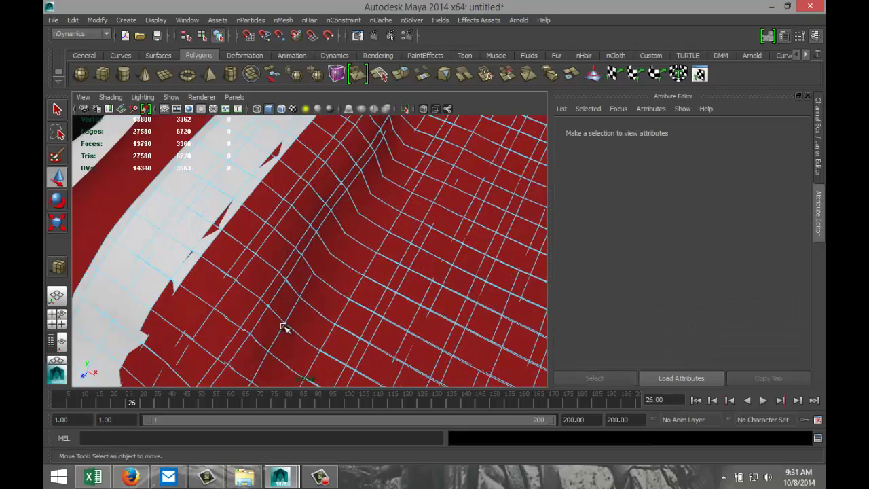
scroll(241, 313, "down", 5)
left_click_drag(362, 324, 393, 310, "alt")
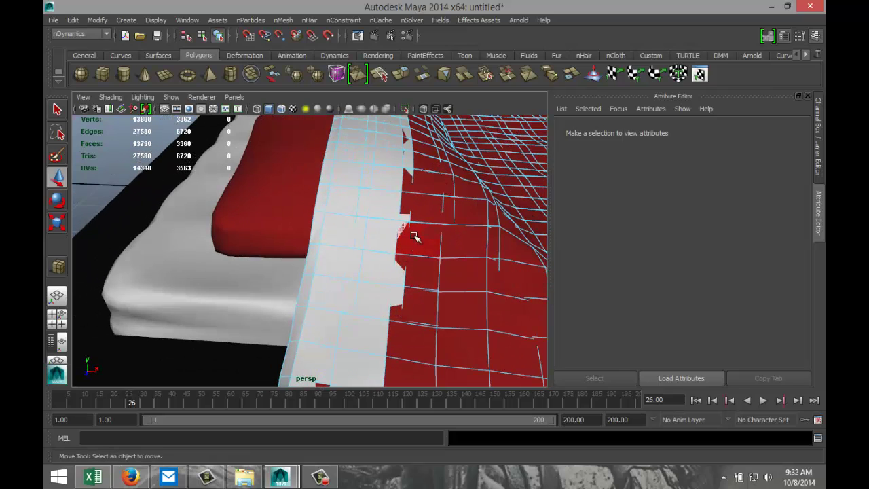
scroll(408, 295, "down", 5)
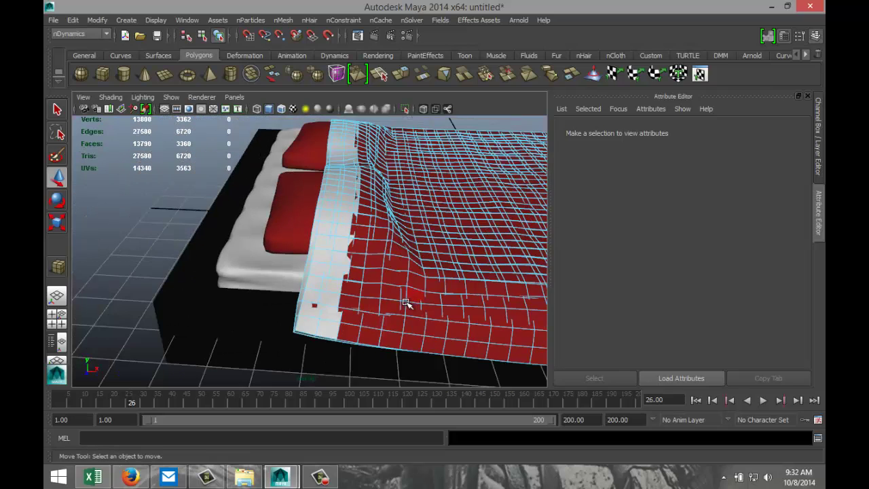
left_click_drag(153, 307, 163, 305)
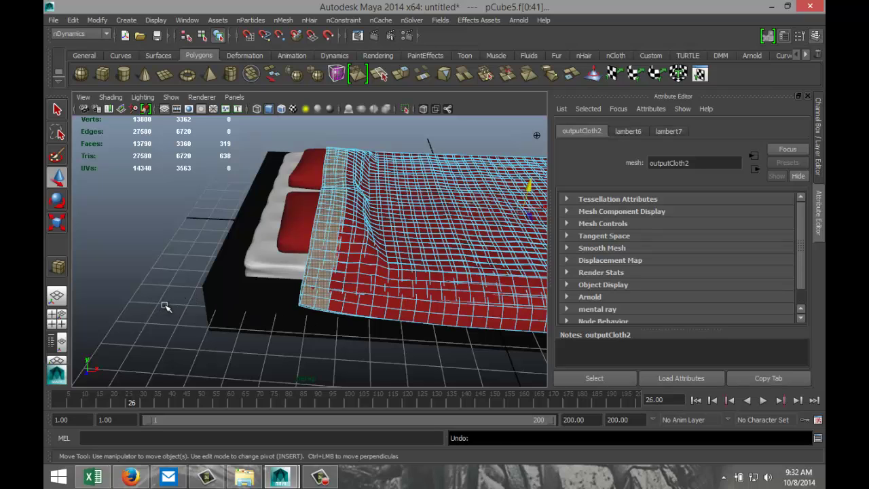
left_click(202, 348)
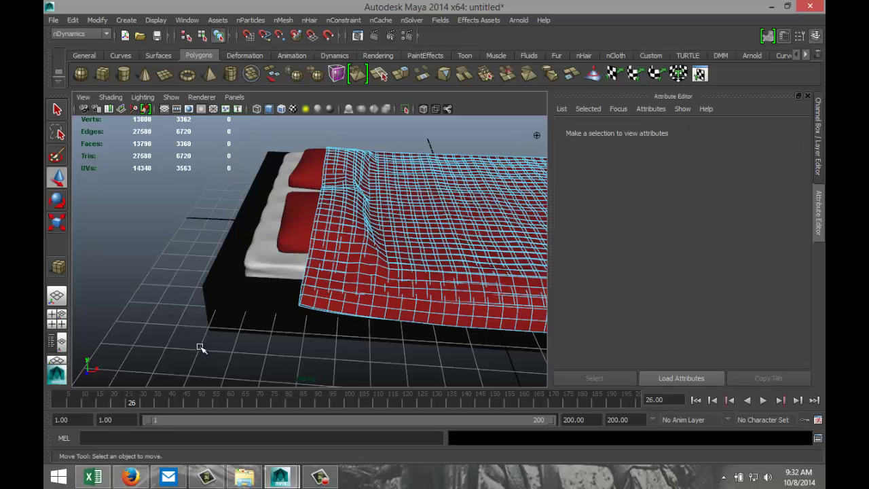
left_click_drag(214, 346, 149, 280, "alt")
mouse_move(182, 323)
left_mouse_down("alt")
mouse_move(179, 345)
mouse_move(202, 339)
mouse_move(167, 351)
mouse_move(189, 333)
left_mouse_up("alt")
right_click_drag(188, 334, 182, 323, "alt")
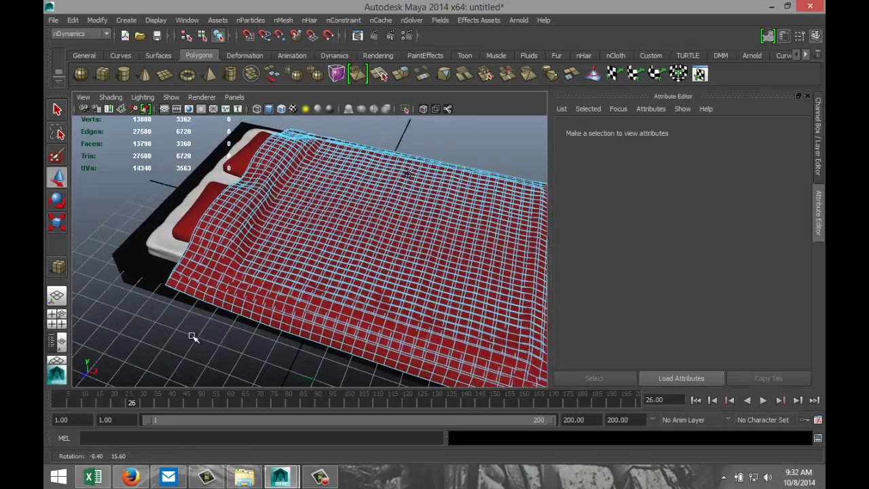